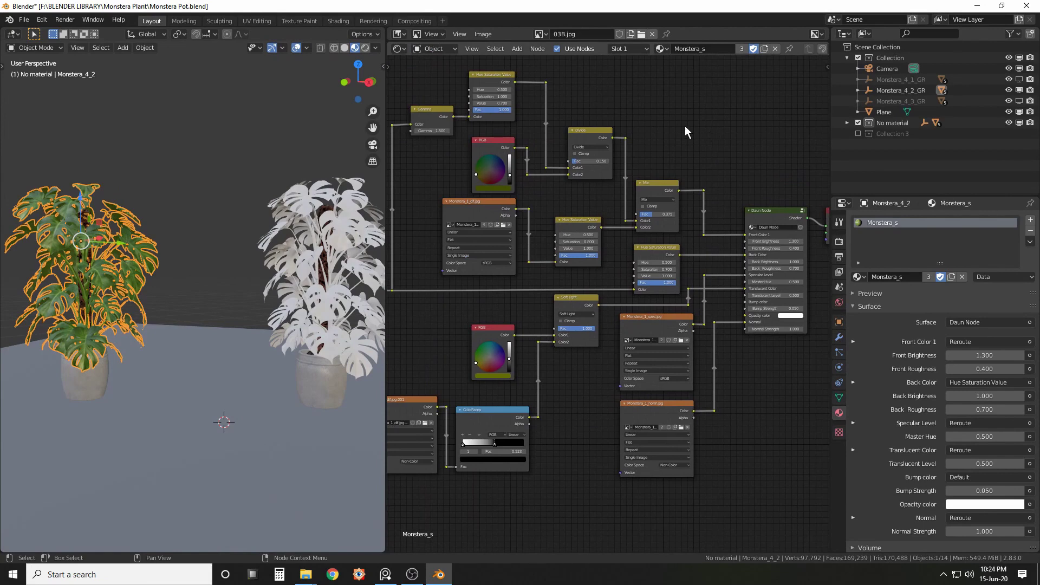
- Examine the Monstera_s material's node tree, following the texture and color nodes to the Daun Node group inputs
middle_drag(675, 125, 725, 132)
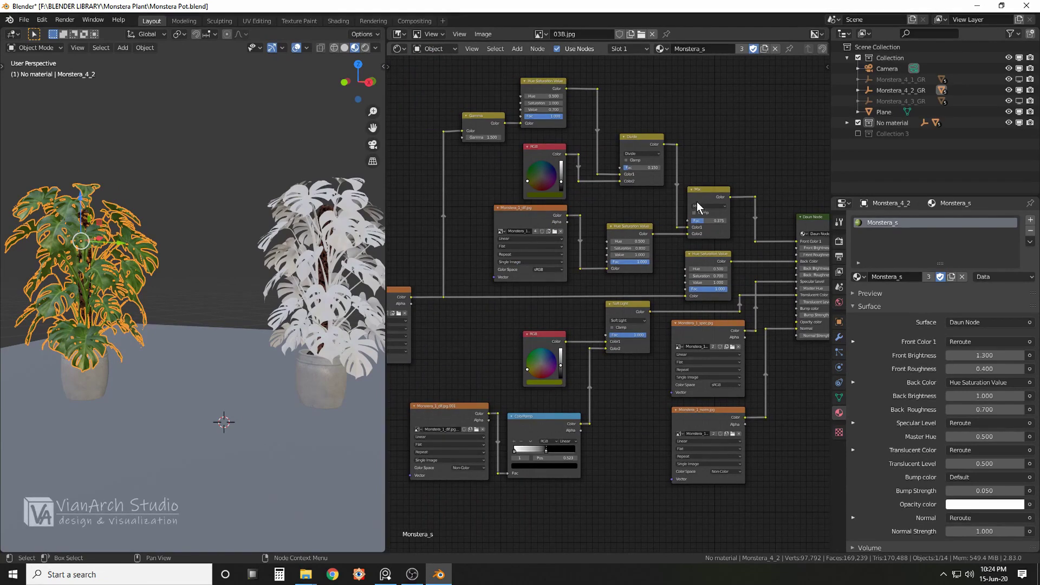
scroll(709, 160, down, 3)
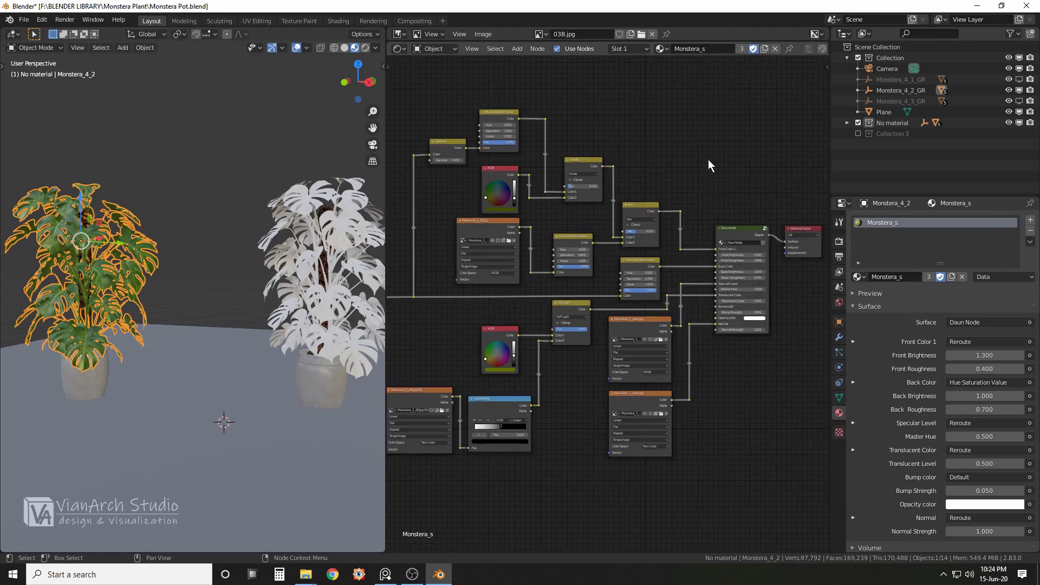
middle_drag(701, 146, 752, 137)
scroll(753, 138, up, 2)
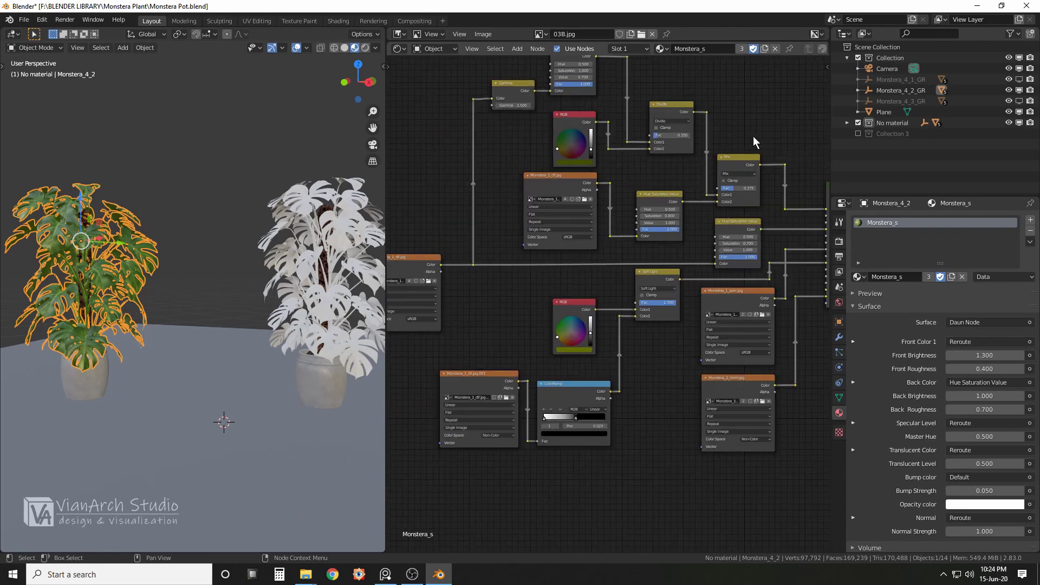
scroll(474, 208, up, 3)
middle_drag(411, 234, 441, 187)
scroll(441, 188, up, 3)
middle_drag(548, 266, 234, 285)
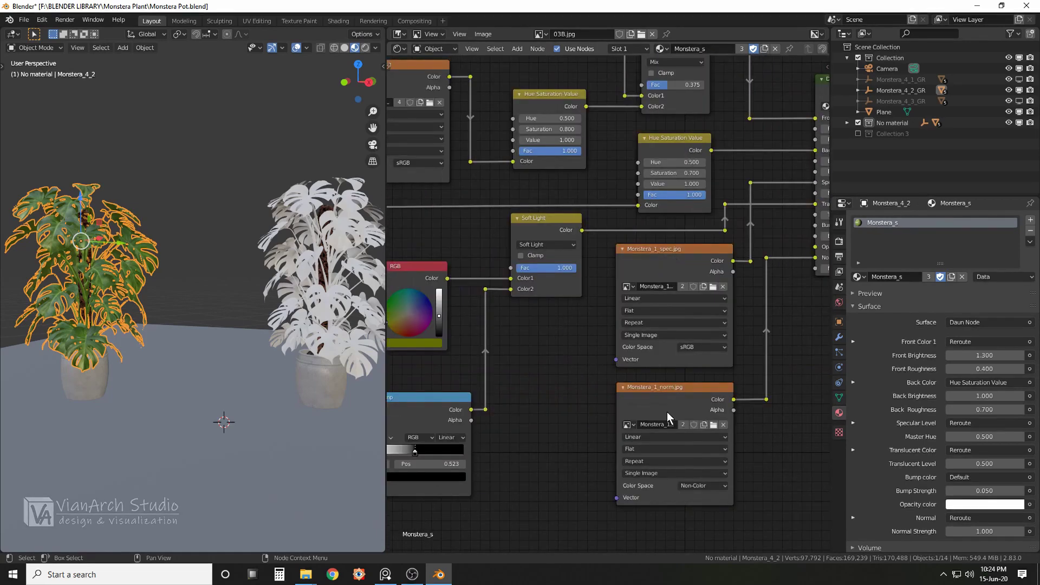
middle_drag(802, 304, 622, 399)
scroll(606, 402, up, 3)
middle_drag(492, 375, 551, 364)
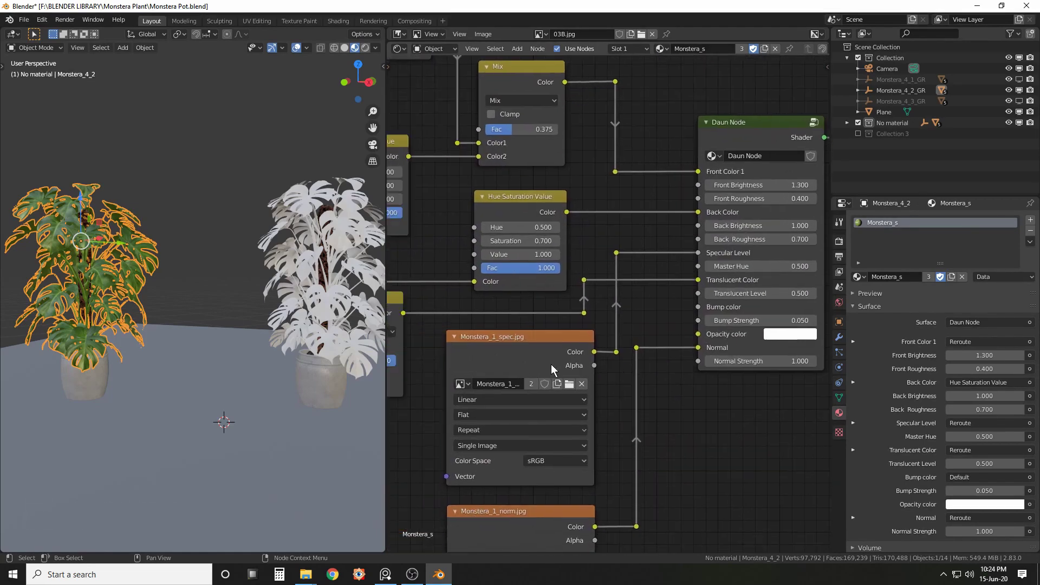
middle_drag(687, 255, 657, 265)
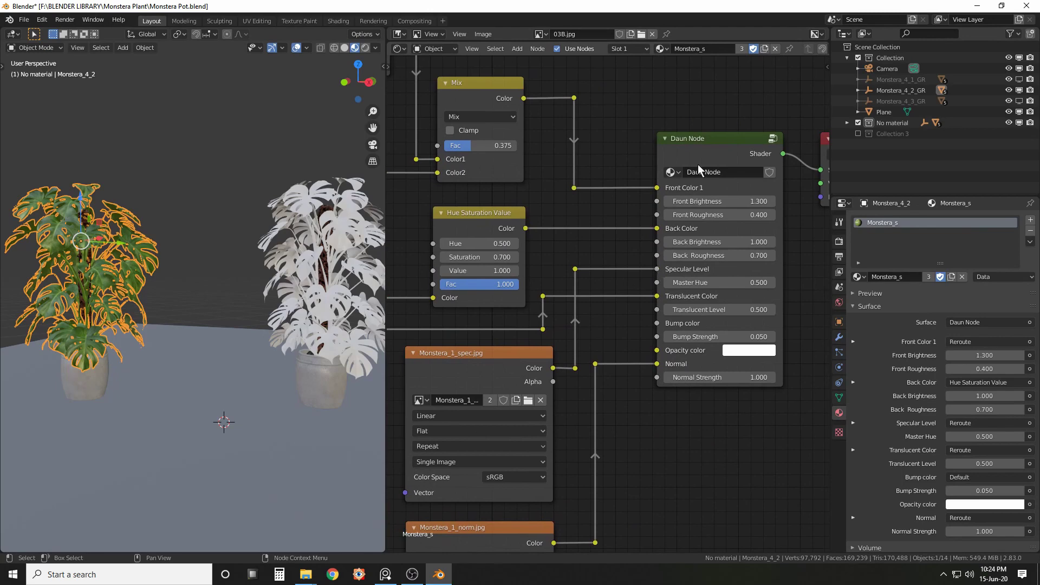
- Open the Daun Node group of the Monstera_s material to view its contents
click(712, 141)
middle_drag(711, 141, 623, 166)
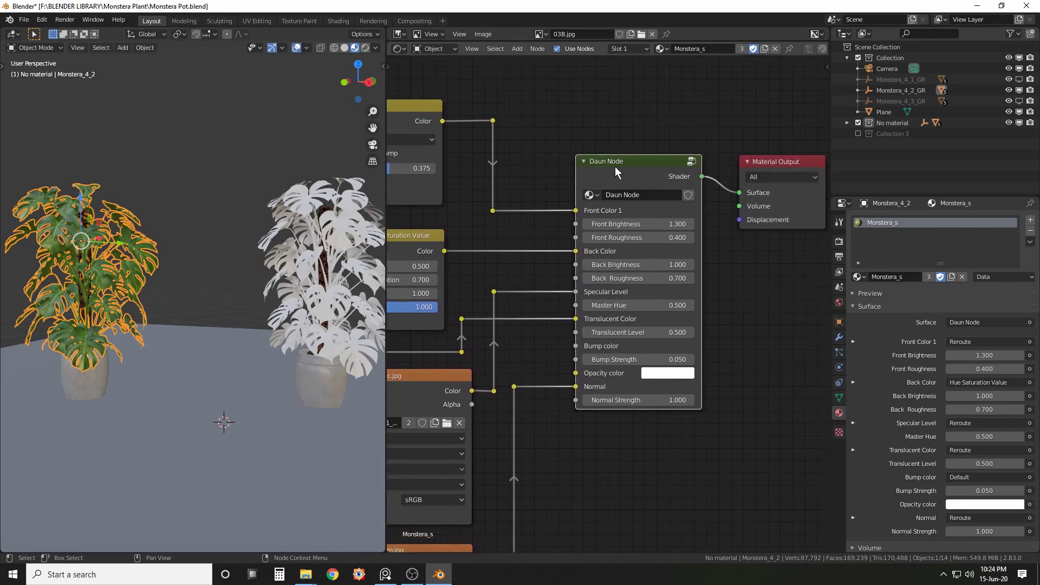
scroll(545, 167, down, 3)
scroll(654, 202, up, 2)
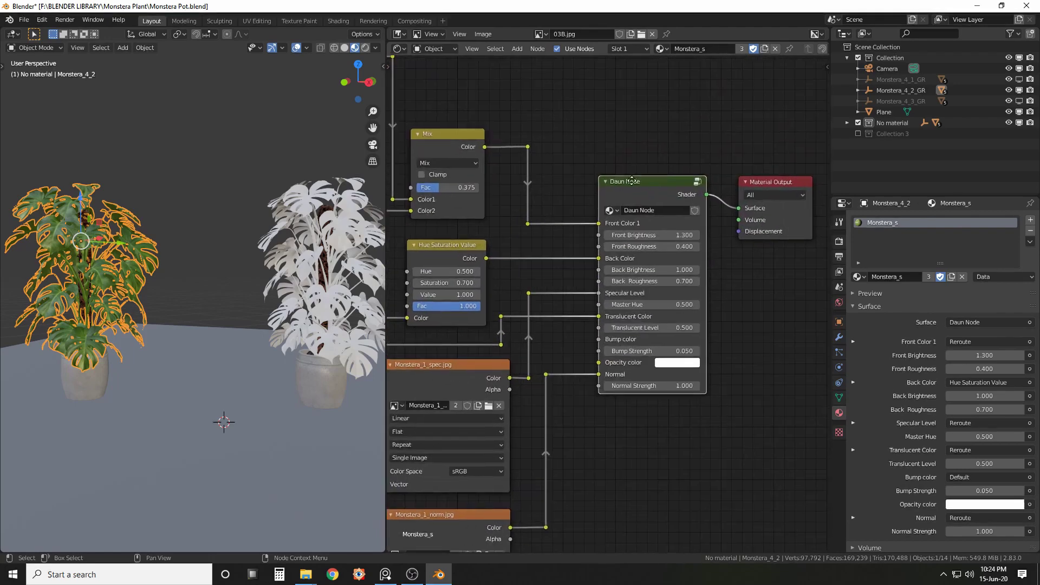
middle_drag(631, 181, 600, 187)
key(Tab)
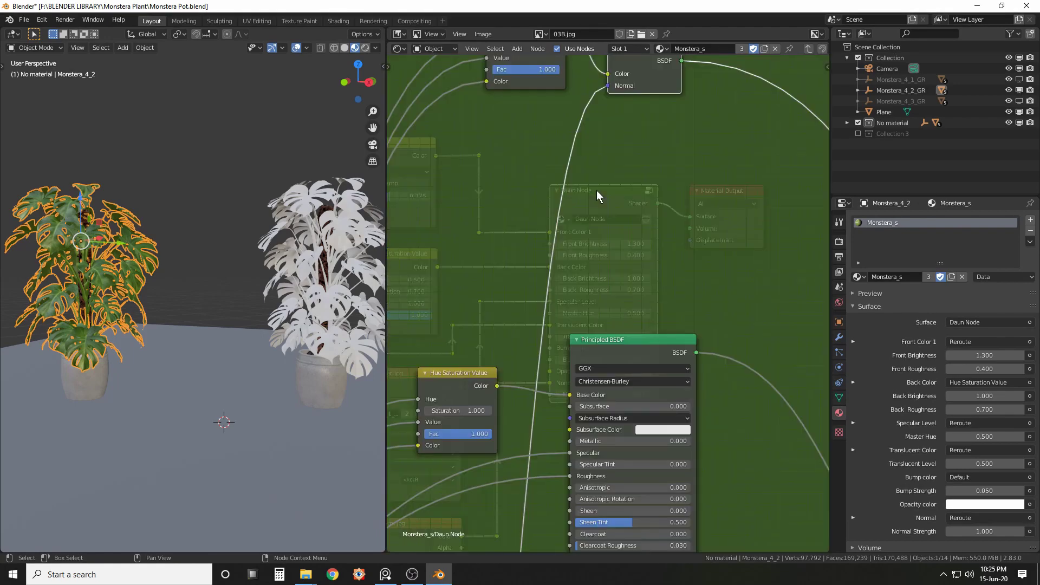
- Maximize the node editor and examine the two Principled BSDF nodes and the Translucent BSDF inside the group
key(ctrl+space)
key(Home)
scroll(576, 212, up, 1)
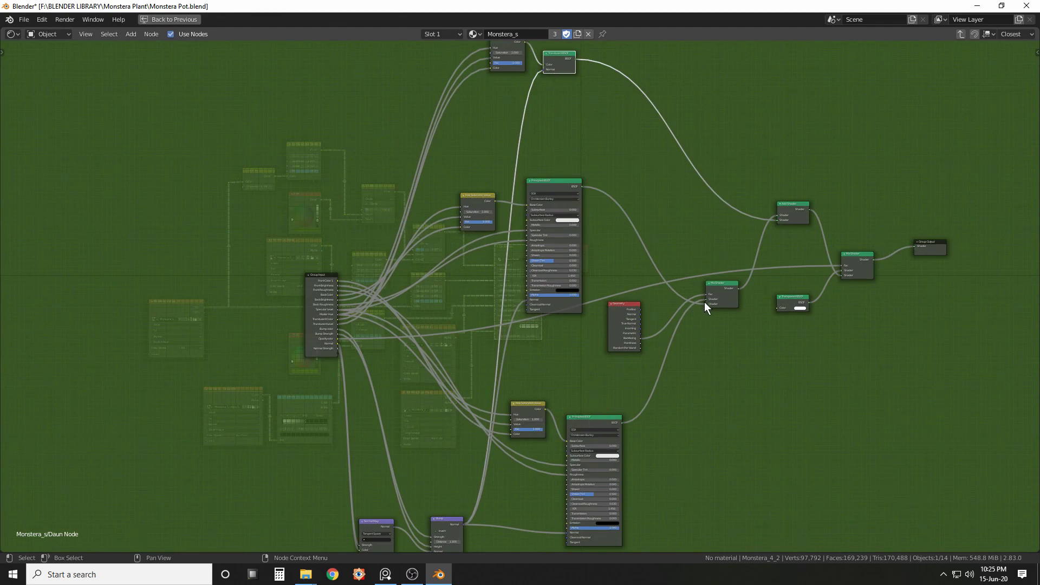
click(585, 420)
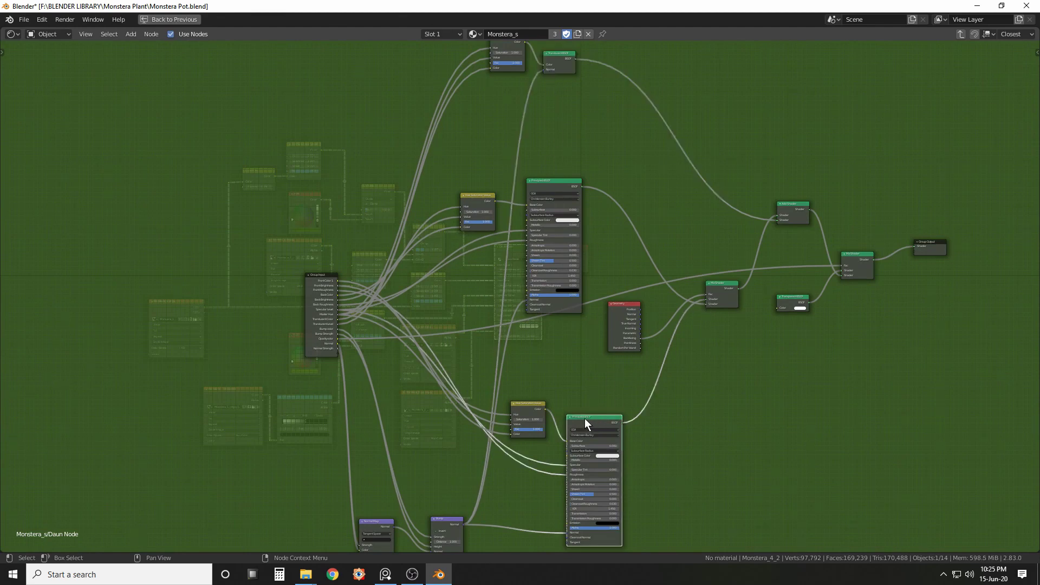
click(558, 182)
middle_drag(563, 134, 568, 192)
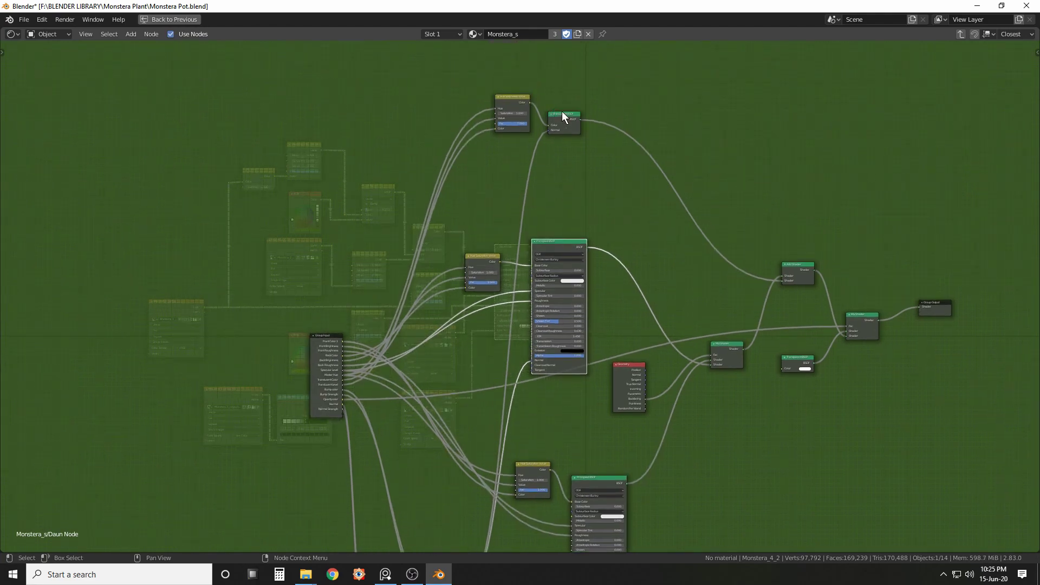
scroll(564, 114, up, 4)
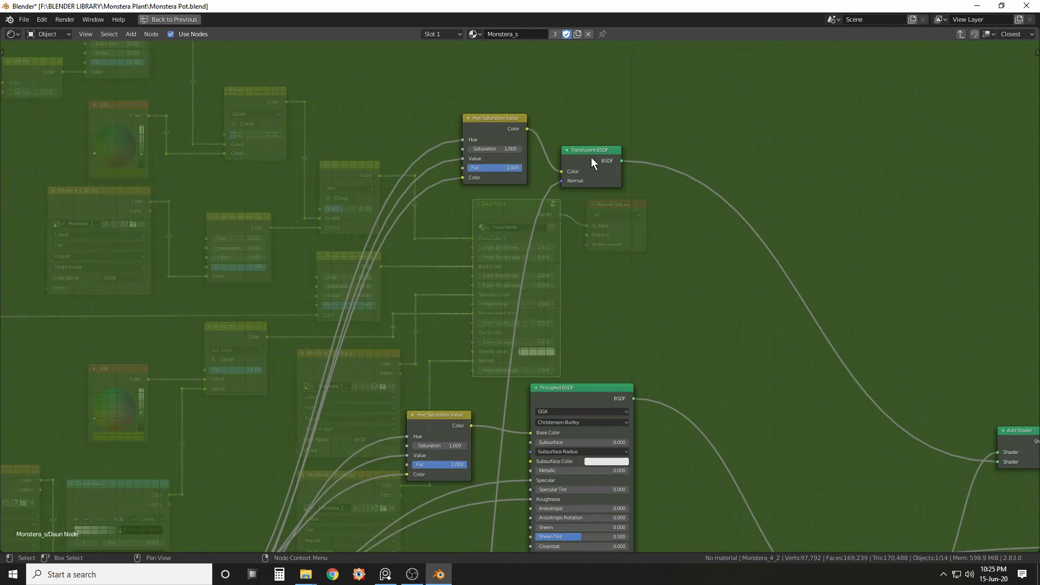
- Restore the split layout, widen the 3D viewport and exit the Daun Node group
click(183, 17)
drag(385, 170, 559, 171)
key(Tab)
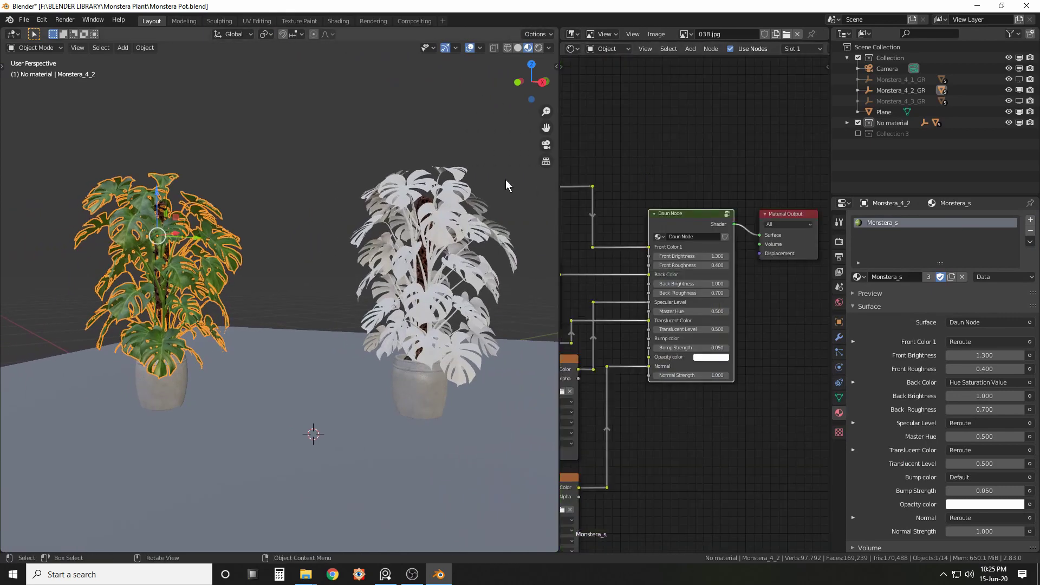
- Hide the textured monstera plant so only the plant without leaf material remains
click(299, 179)
middle_drag(315, 178, 333, 150)
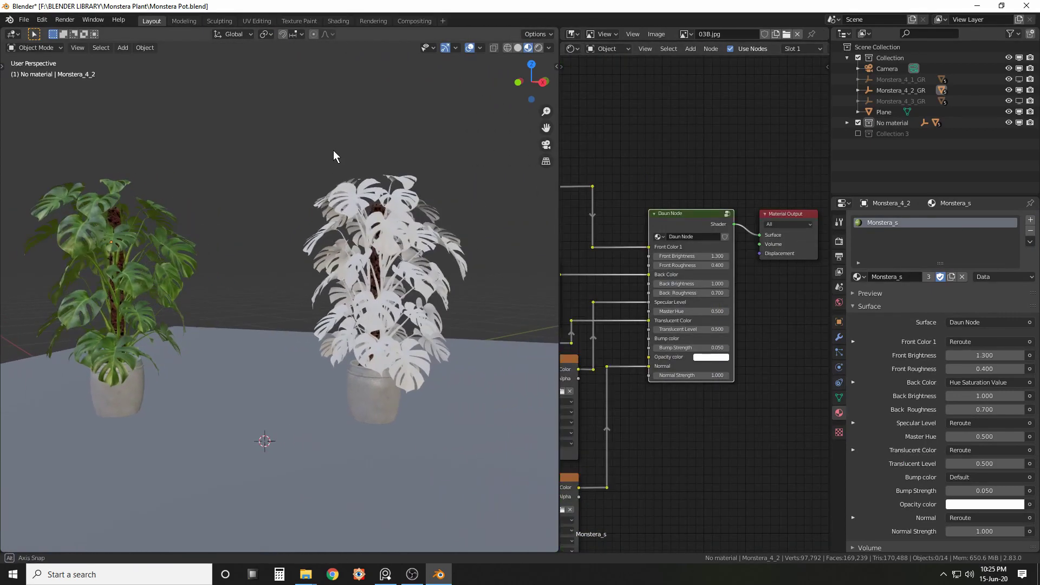
drag(291, 134, 148, 330)
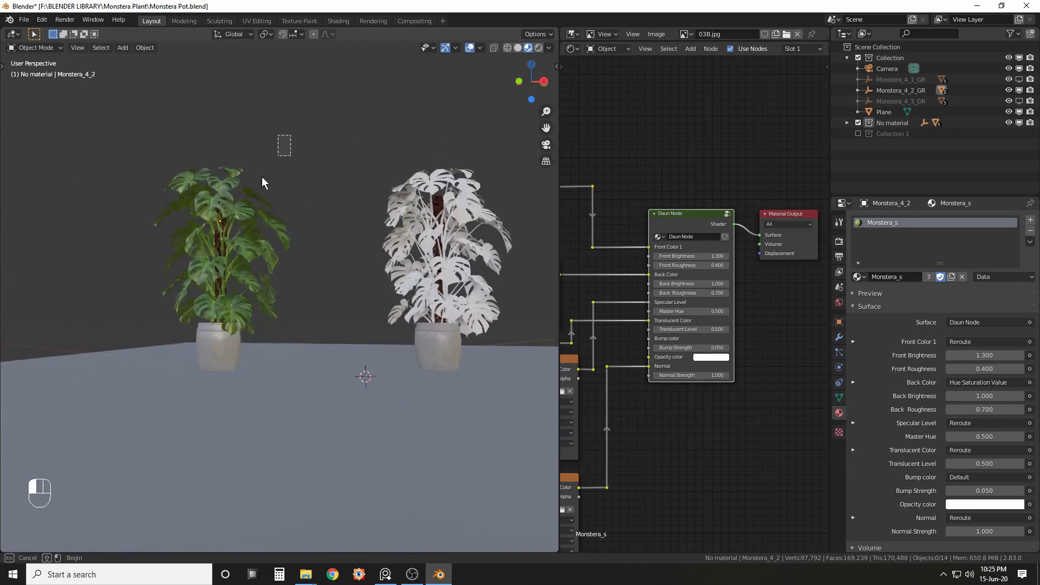
key(h)
middle_drag(149, 330, 304, 236)
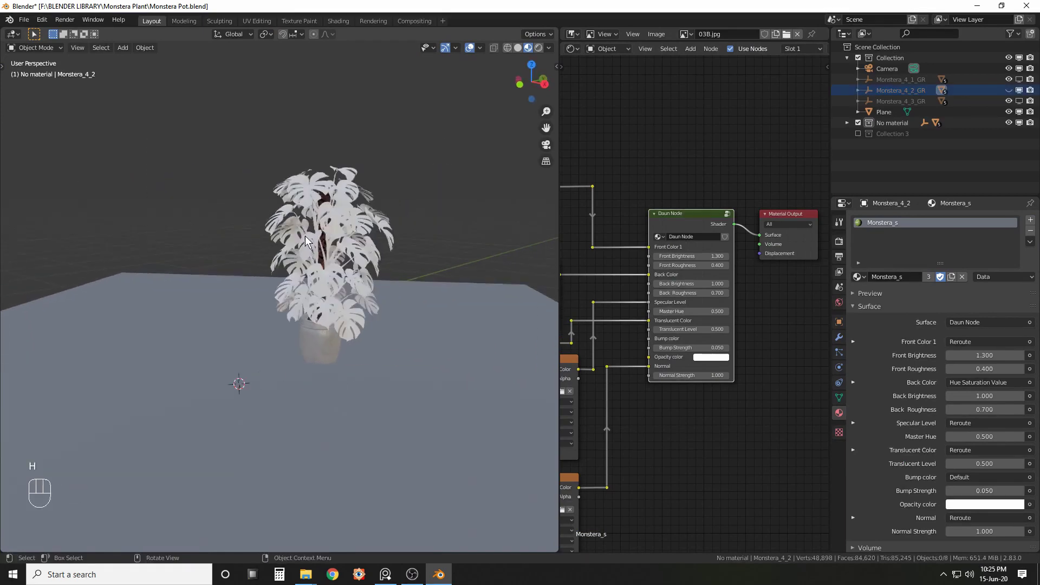
- Select the white plant's leaves, widen the node editor and create a new material named Daun
click(305, 235)
drag(559, 178, 422, 179)
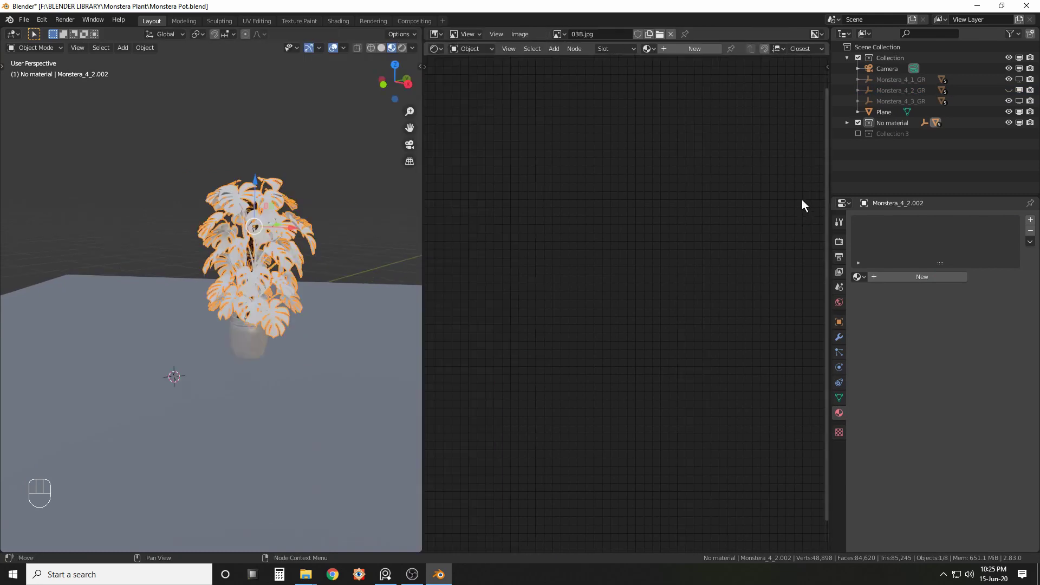
click(698, 49)
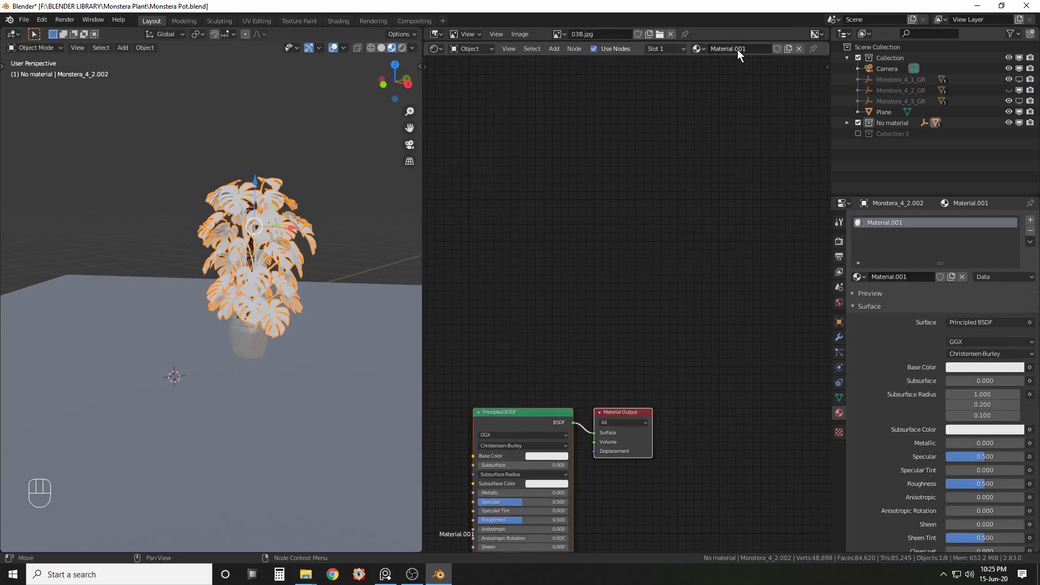
text(Daun)
key(Return)
click(635, 267)
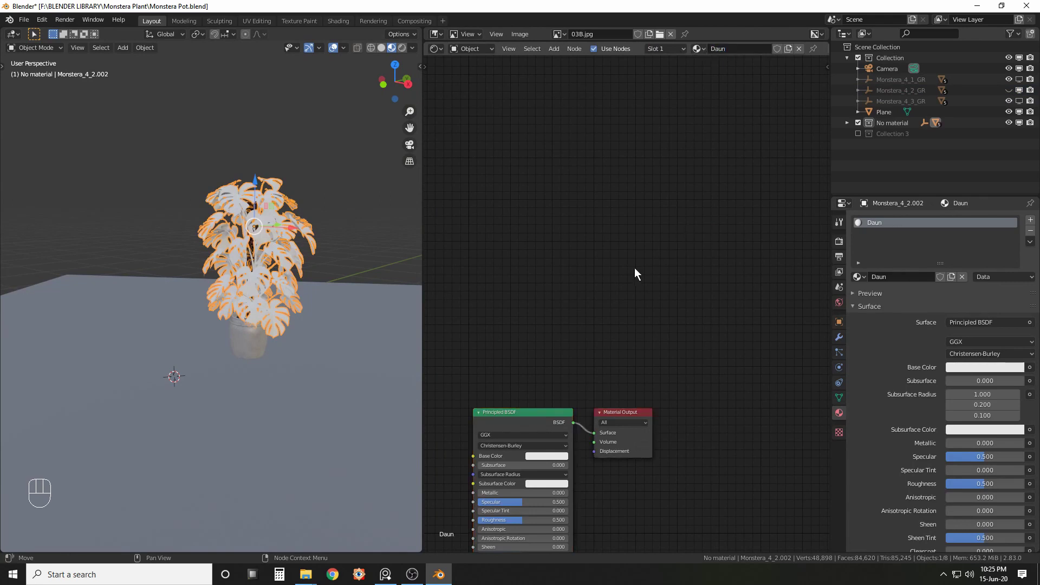
- Add Monstera_1_dif.jpg from the Monstera Plant folder as an image texture and connect its Color to the Principled BSDF's Base Color
middle_drag(576, 340, 678, 197)
drag(630, 271, 620, 263)
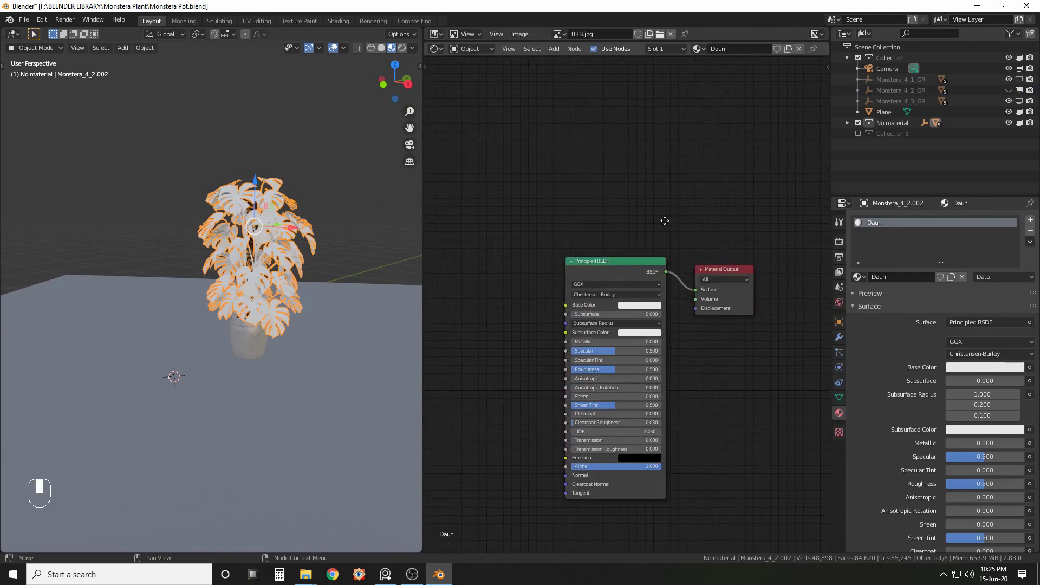
middle_drag(667, 219, 659, 206)
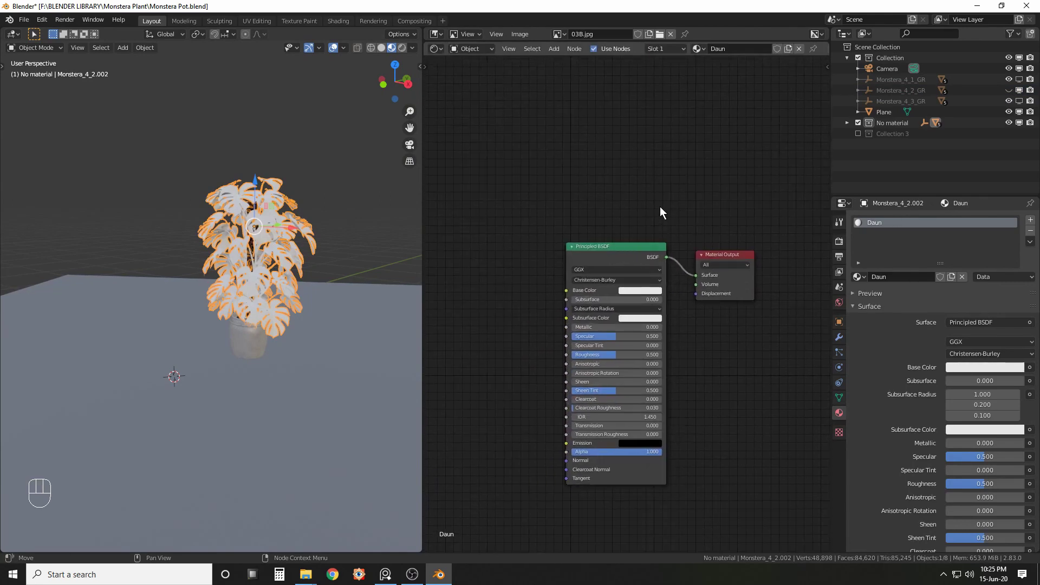
click(359, 574)
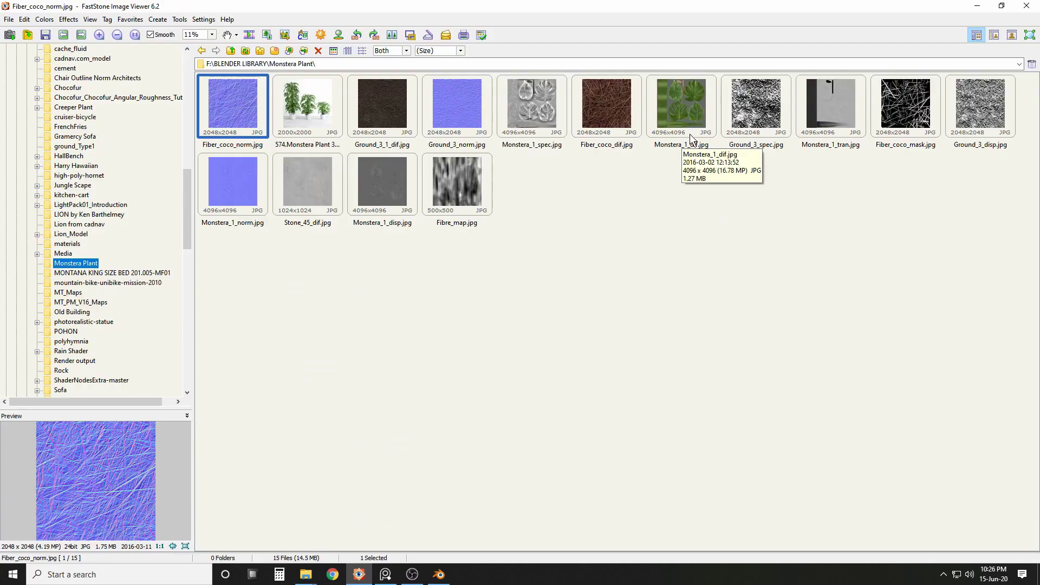
drag(687, 109, 483, 313)
drag(609, 251, 613, 253)
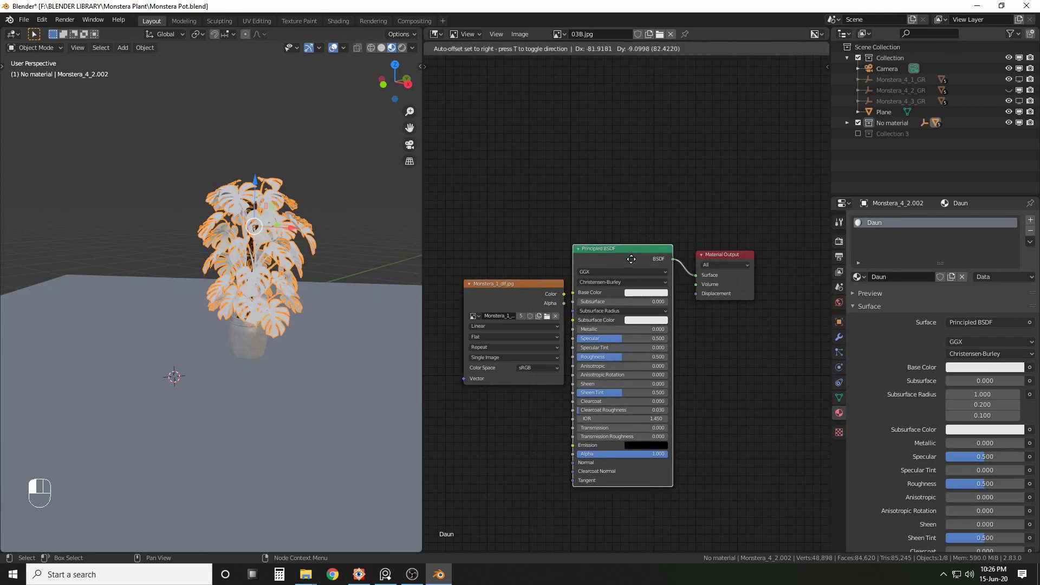
drag(723, 255, 751, 254)
drag(627, 249, 645, 249)
drag(563, 294, 589, 291)
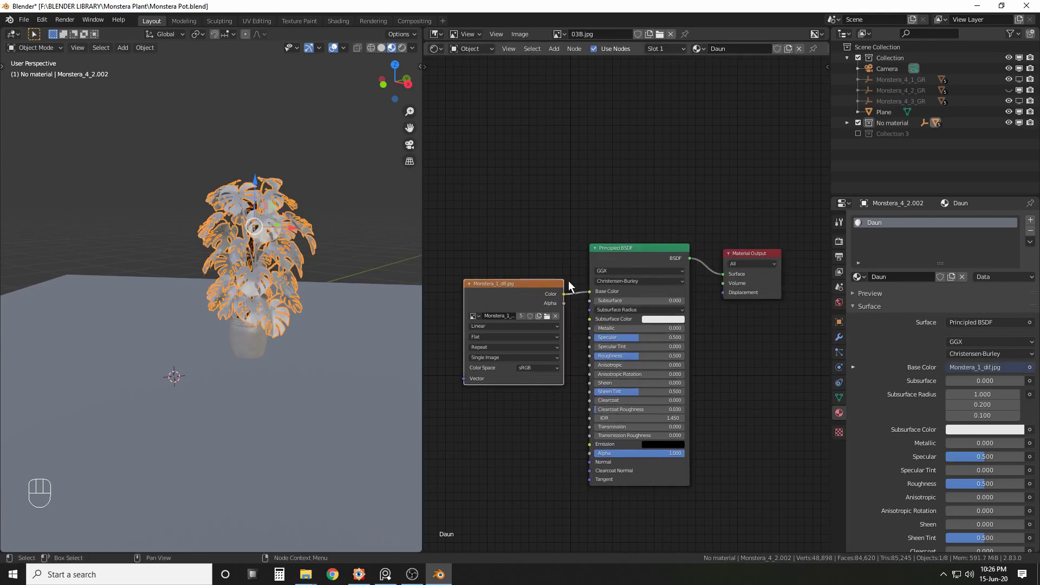
- Deselect the plant, check its leaf texture up close and move the Monstera_1_dif.jpg node away from the Principled BSDF
scroll(363, 200, up, 2)
click(313, 205)
shift+middle_drag(352, 164, 264, 210)
scroll(313, 204, up, 3)
middle_drag(603, 183, 667, 161)
drag(580, 264, 544, 234)
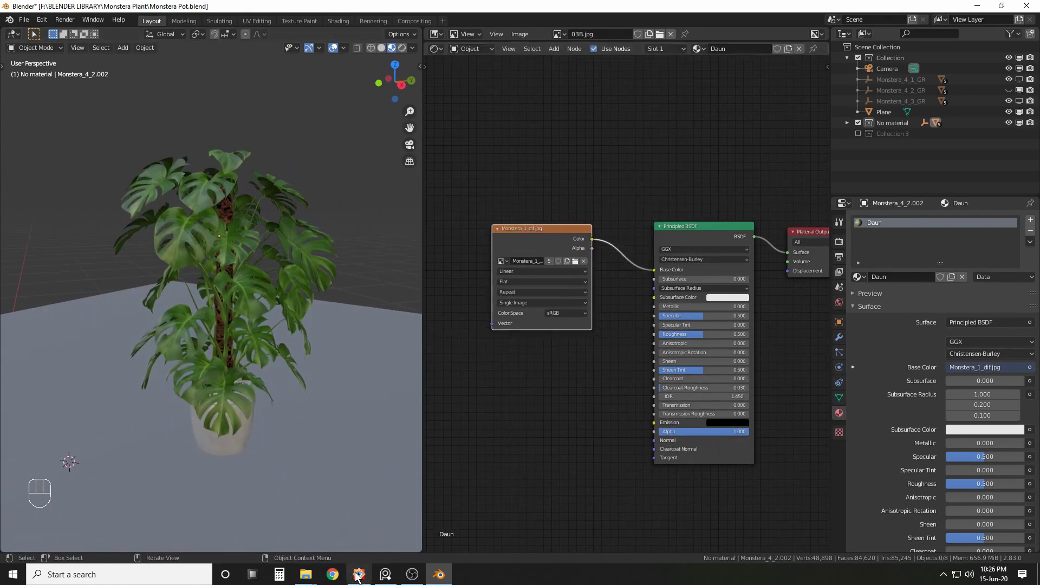
- Add Monstera_1_spec.jpg as an image texture below the diffuse node and connect its Color to the shader's Specular input
key(alt+Tab)
click(528, 112)
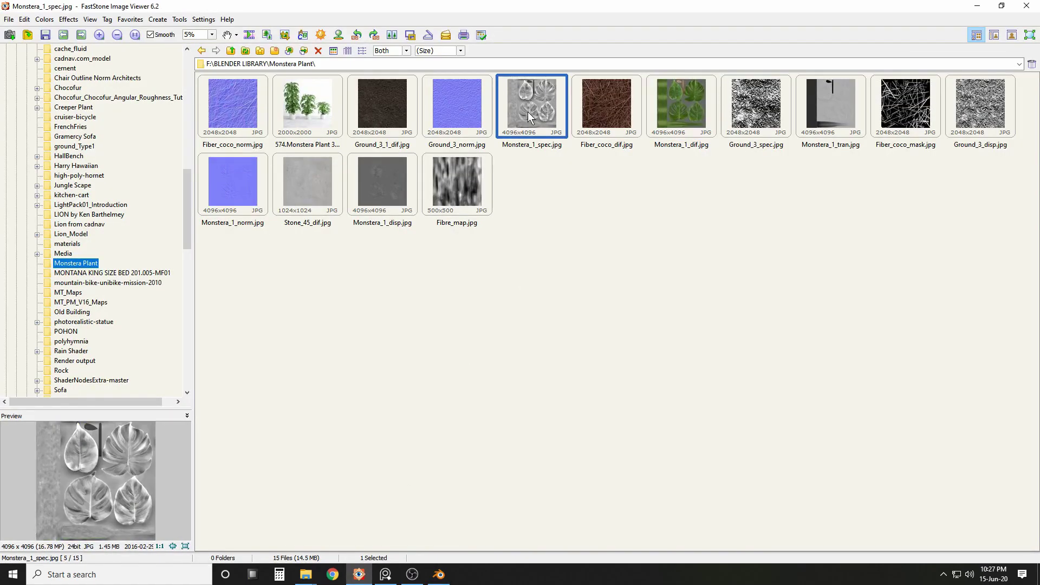
click(439, 573)
drag(443, 573, 475, 384)
drag(557, 230, 528, 207)
drag(563, 393, 654, 315)
drag(553, 345, 559, 321)
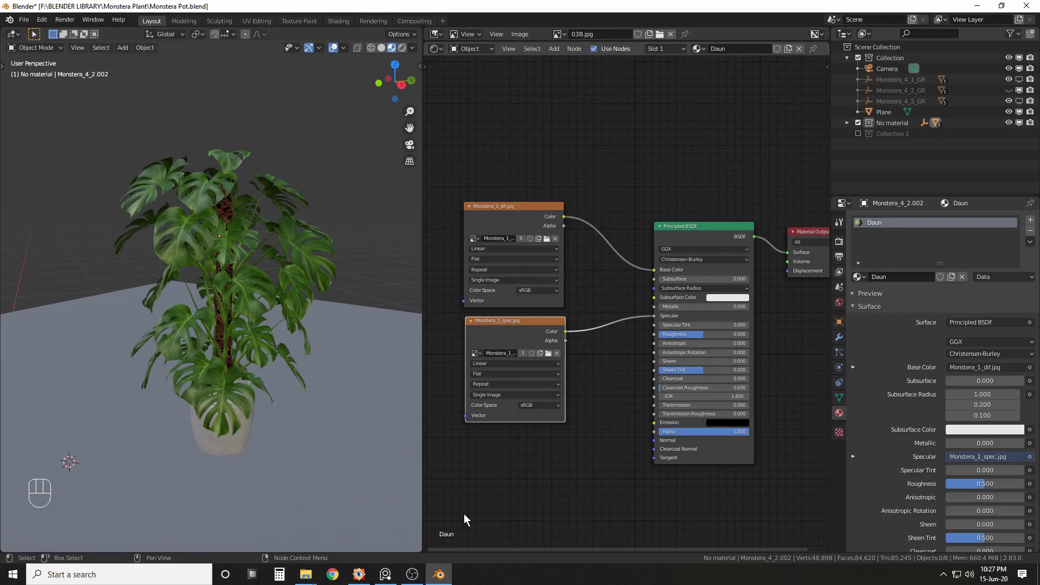
- Add Monstera_1_norm.jpg from the image viewer as an image texture below the specular texture node
click(359, 574)
click(236, 187)
drag(235, 187, 463, 447)
- Insert a Normal Map node, feed it the Monstera_1_norm.jpg Color and connect its output to the Principled BSDF's Normal
key(shift+a)
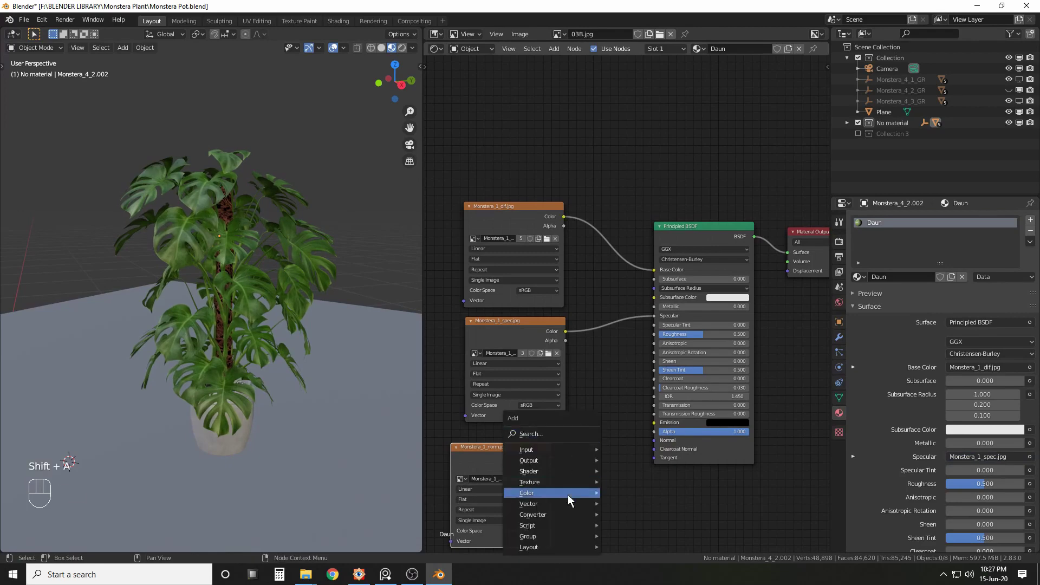
mouse_move(562, 501)
click(633, 456)
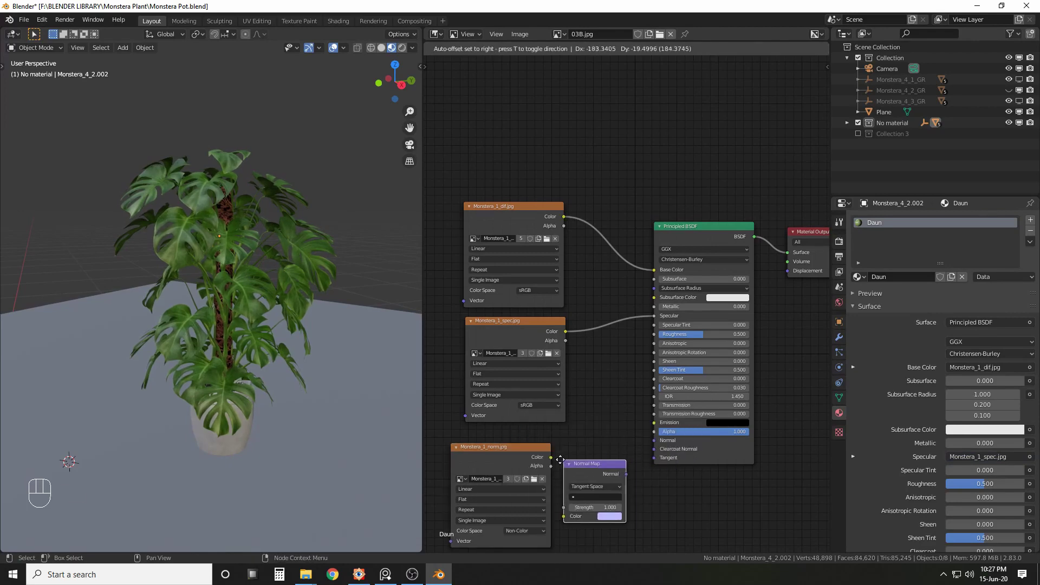
click(622, 459)
drag(541, 451, 569, 506)
mouse_move(588, 456)
mouse_down()
mouse_move(556, 457)
mouse_move(654, 440)
mouse_up()
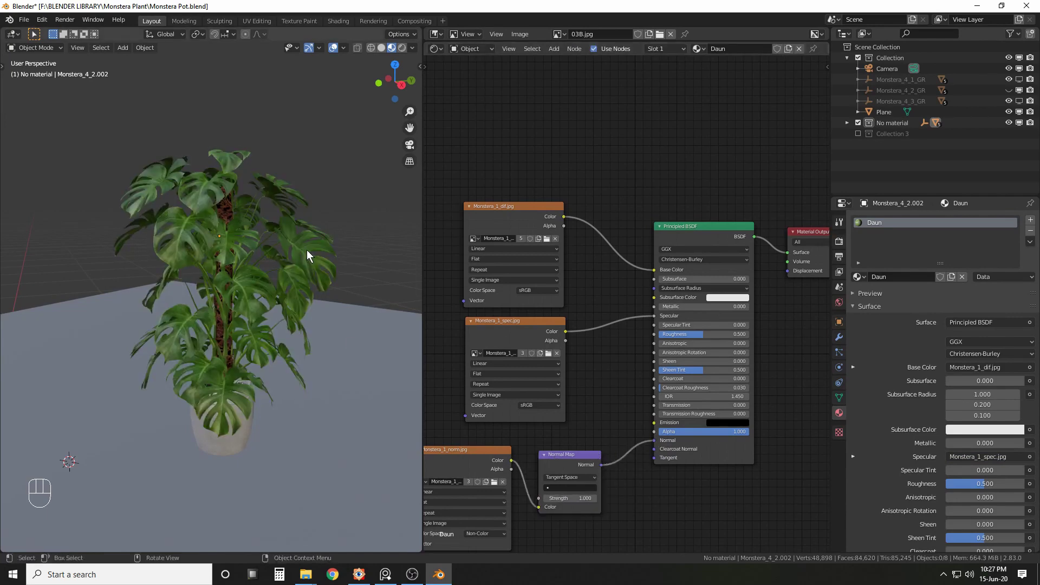
- Inspect the leaf material on the plant, switching the viewport to rendered shading
mouse_move(306, 249)
middle_down()
mouse_move(202, 239)
mouse_move(287, 248)
middle_up()
scroll(313, 259, up, 1)
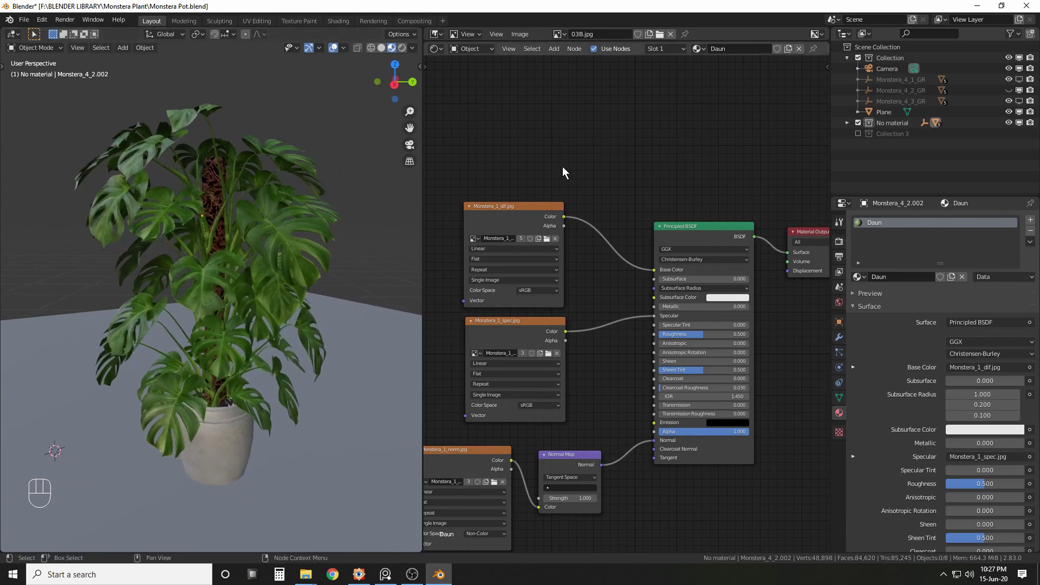
middle_drag(562, 166, 587, 155)
mouse_move(296, 216)
middle_down()
mouse_move(302, 264)
mouse_move(282, 222)
middle_up()
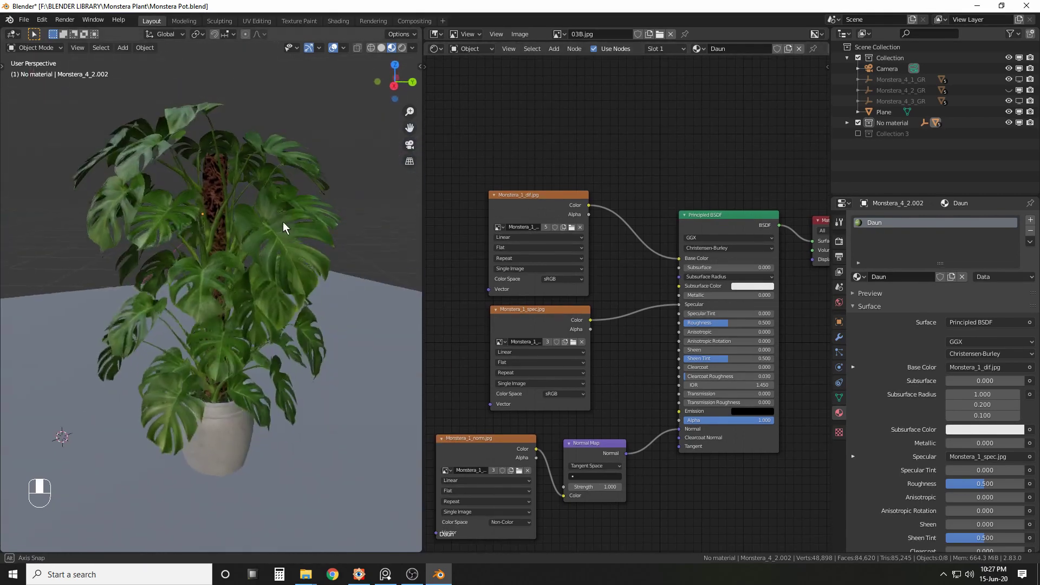
click(402, 48)
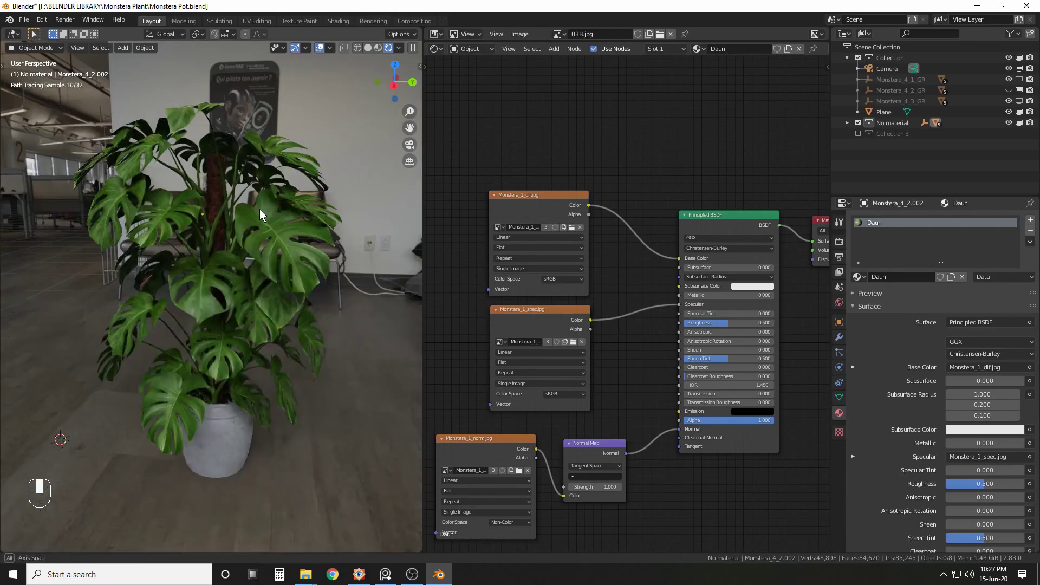
middle_drag(259, 209, 97, 219)
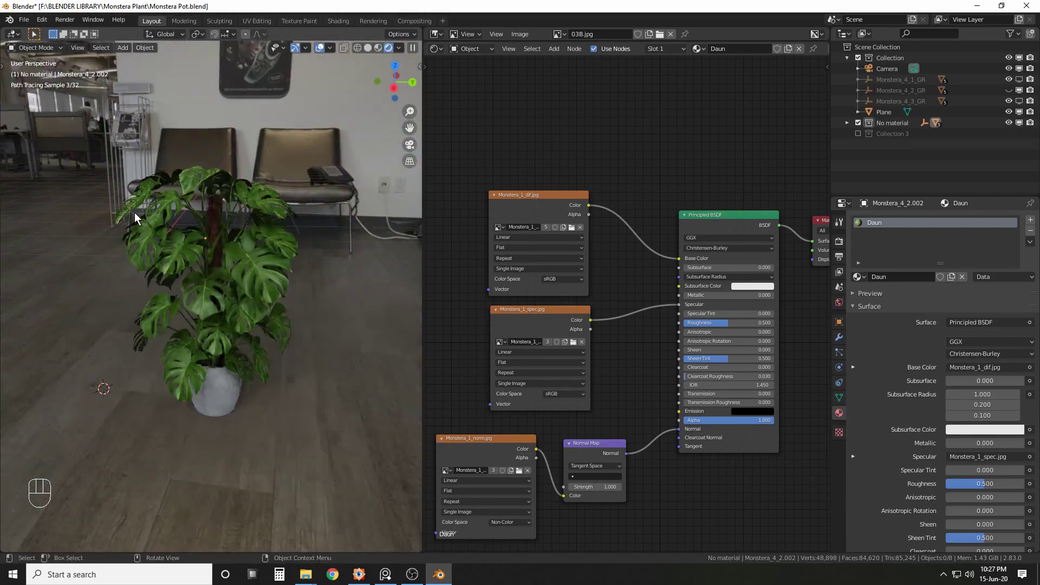
- Unhide the finished monstera plant and compare its Monstera_s leaves with the Daun plant from several angles
key(alt+h)
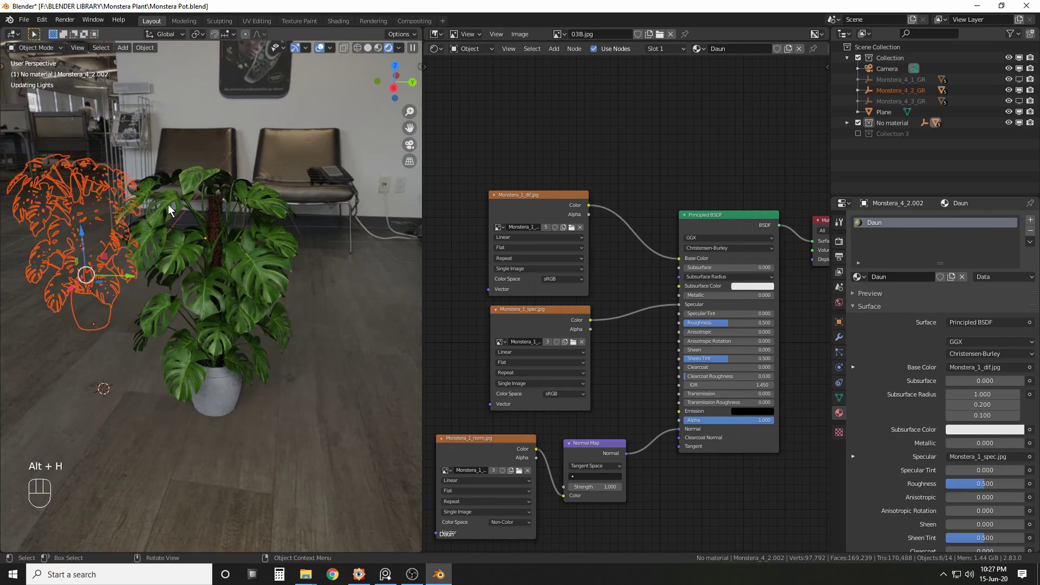
key(alt+a)
middle_drag(167, 203, 138, 237)
click(152, 242)
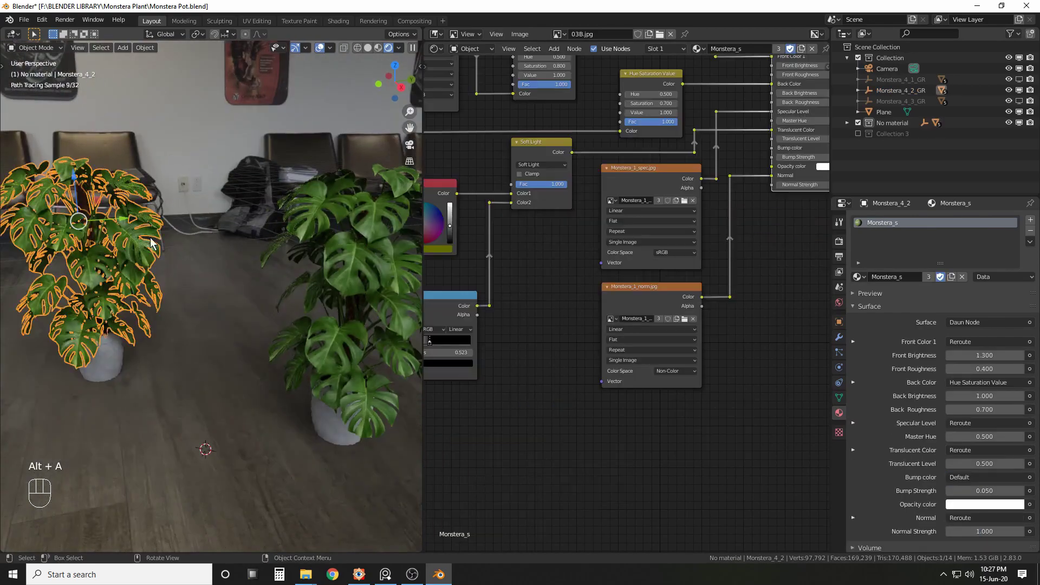
key(alt+a)
mouse_move(230, 212)
middle_down()
mouse_move(222, 211)
mouse_move(270, 220)
middle_up()
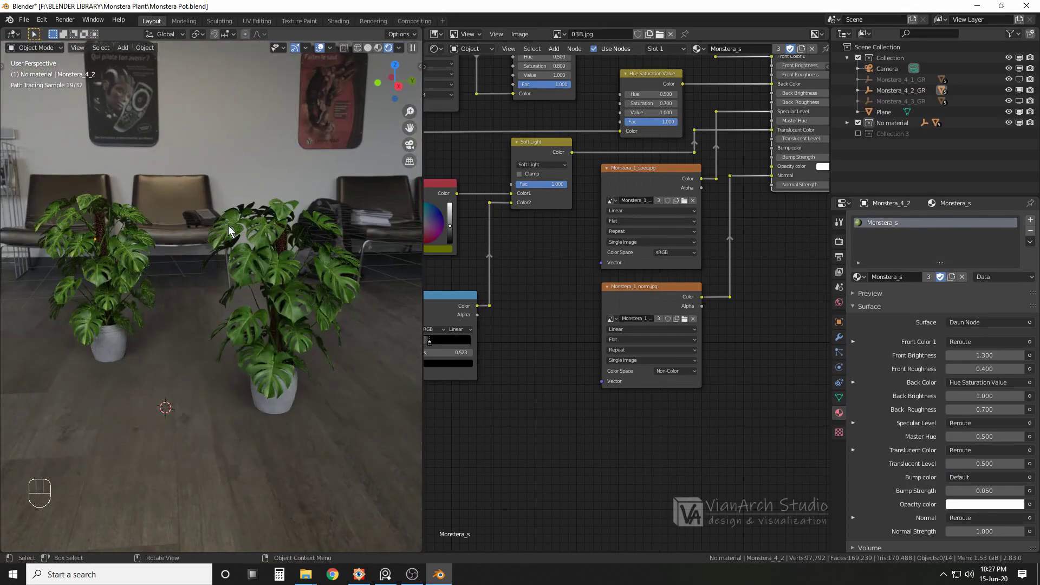
middle_drag(127, 226, 144, 218)
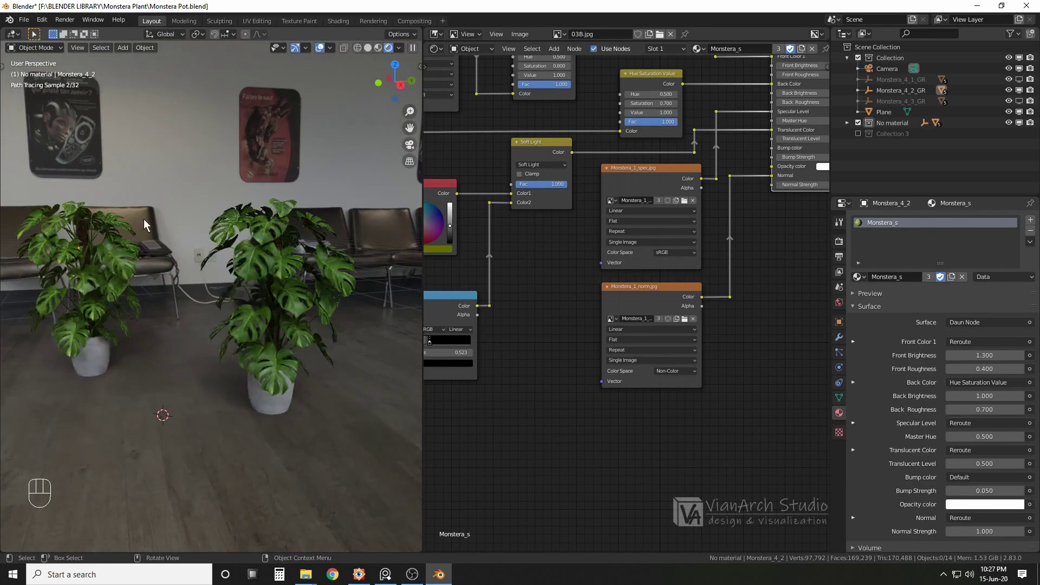
scroll(272, 165, up, 3)
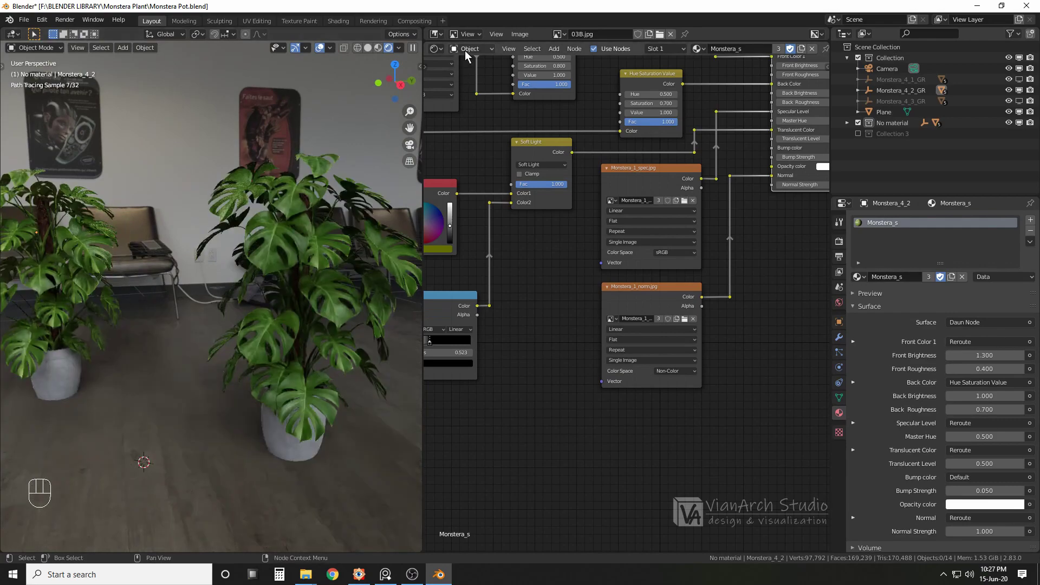
- Switch the node editor to the World shader and assign the EasyHDR.001 world
click(476, 48)
click(474, 72)
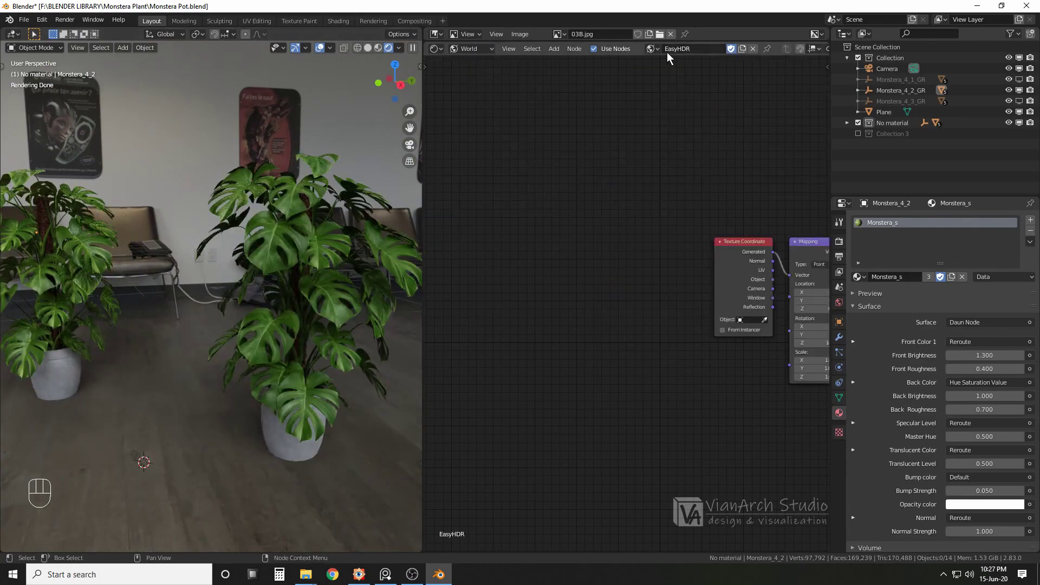
click(653, 49)
click(677, 76)
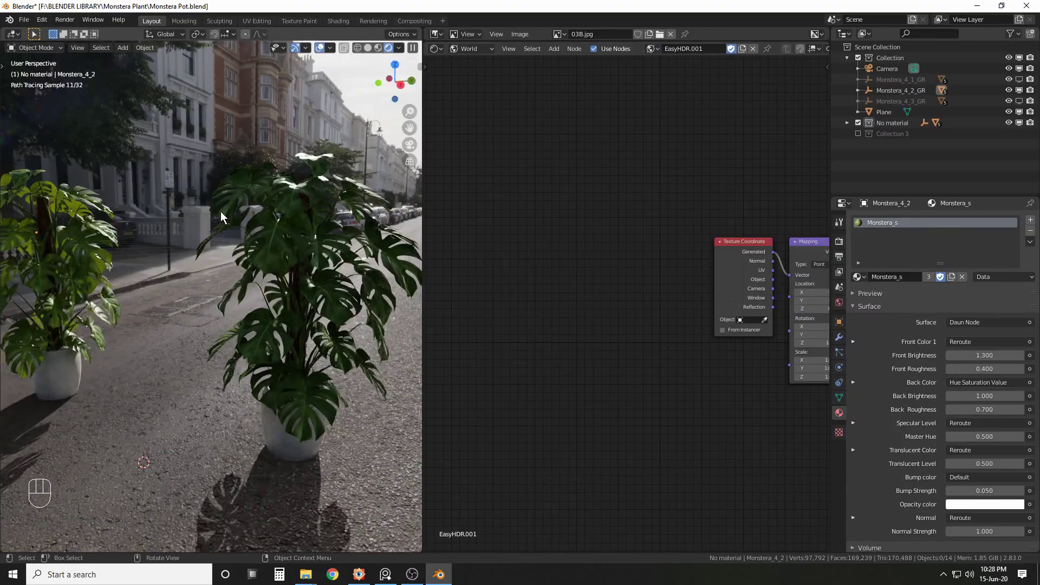
- Examine how the leaves of both plants react to the sunlight of the street environment
middle_drag(220, 212, 314, 200)
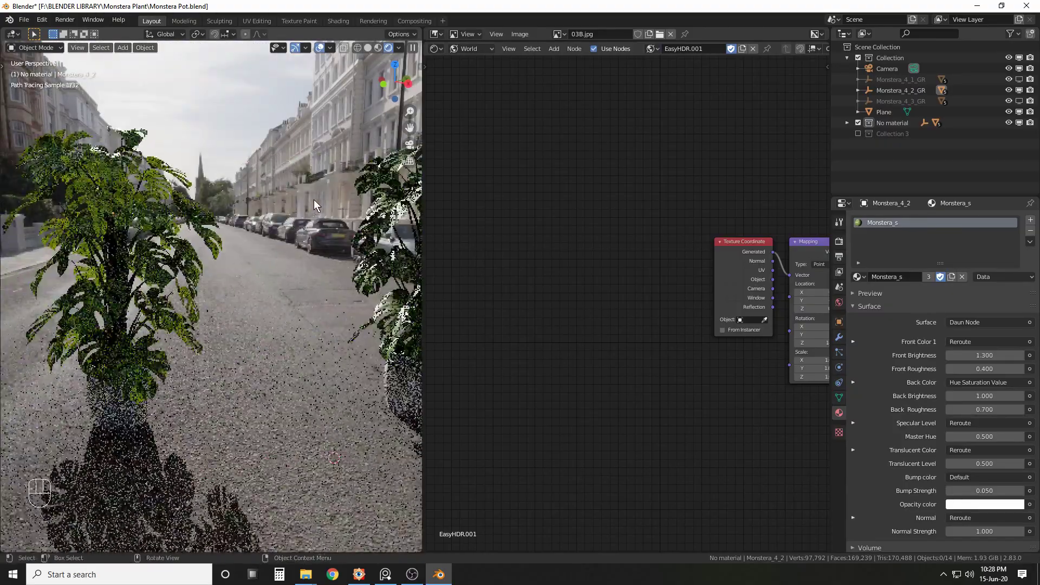
scroll(214, 205, up, 1)
shift+middle_drag(215, 205, 291, 213)
scroll(225, 210, up, 2)
middle_drag(225, 210, 243, 218)
scroll(197, 210, down, 3)
scroll(217, 210, up, 2)
scroll(243, 221, down, 2)
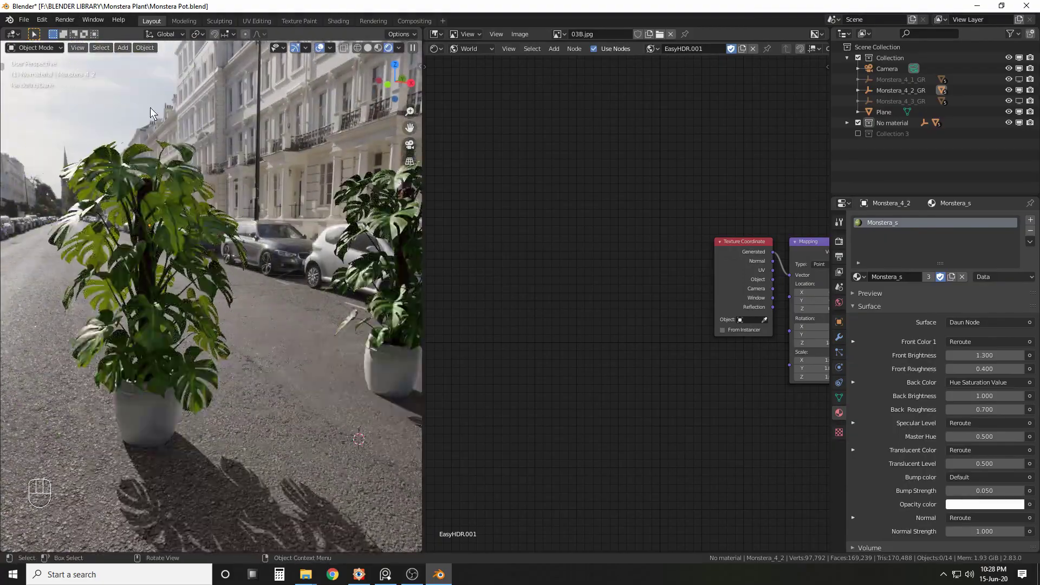
- Switch to the PureRef reference board and examine the photos for light passing through leaves and the leaves' front and back colours
click(385, 574)
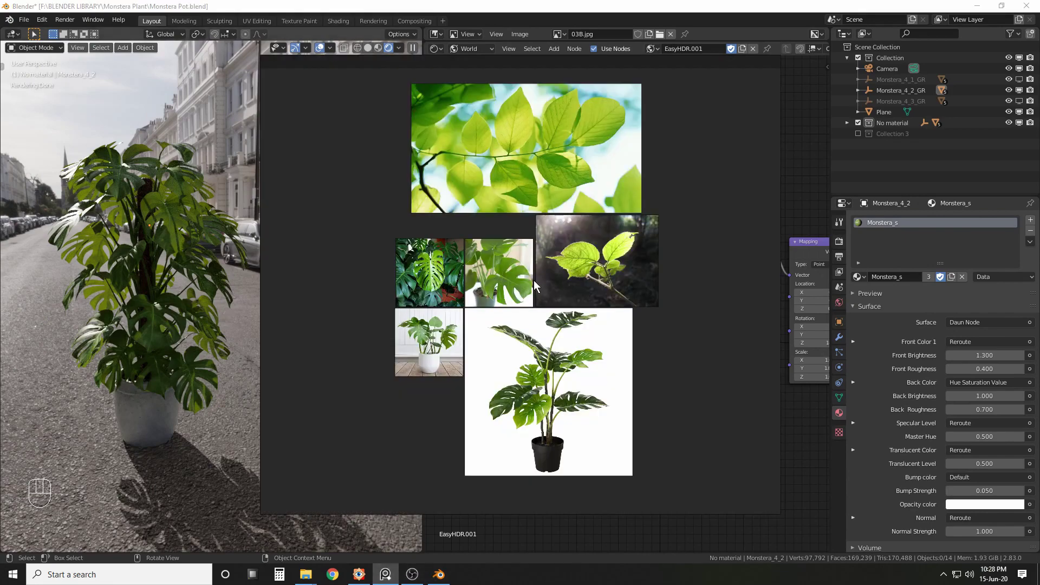
scroll(535, 174, up, 5)
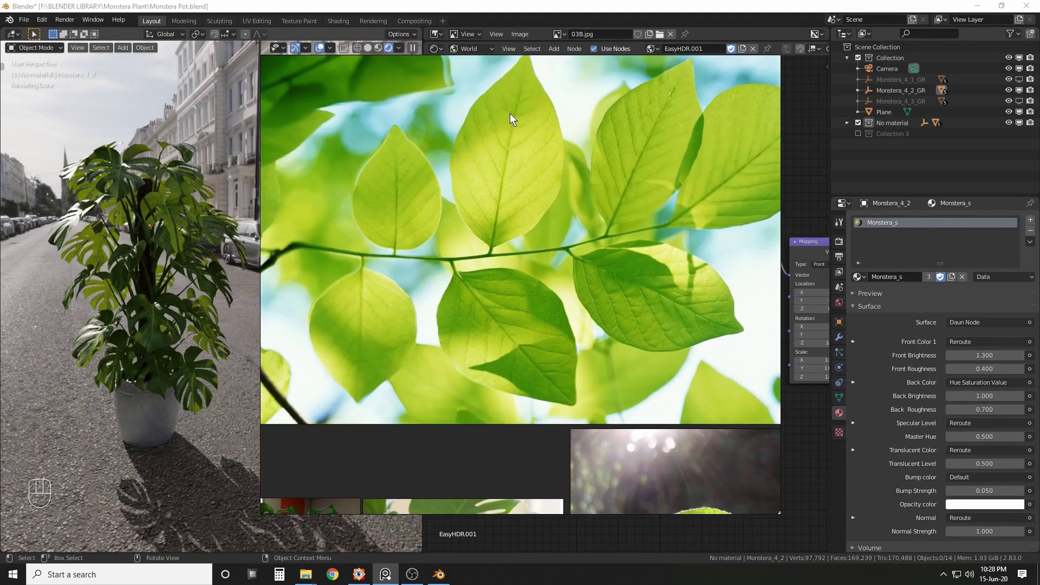
scroll(504, 154, down, 5)
scroll(576, 235, up, 6)
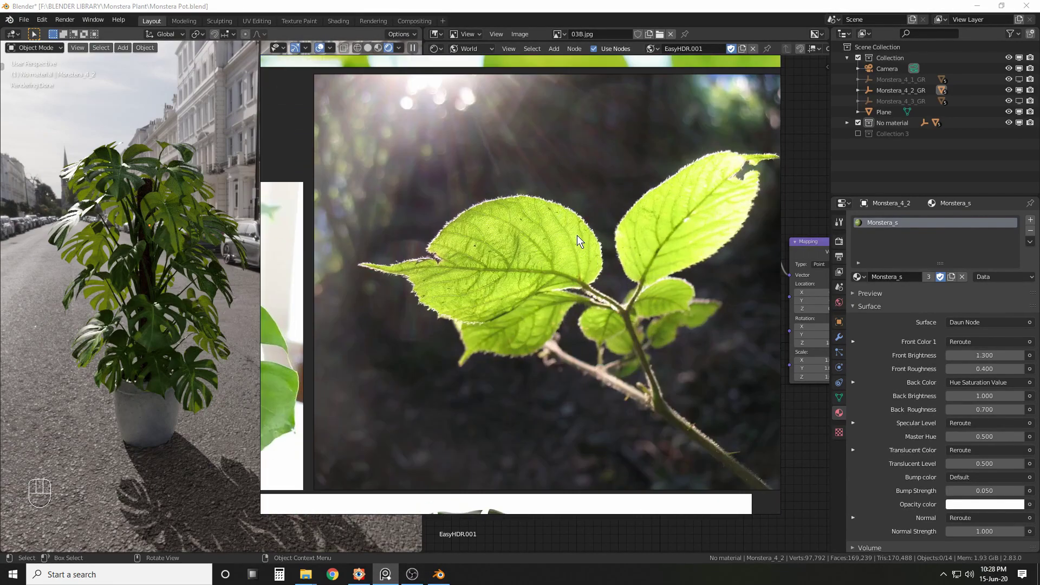
scroll(530, 245, down, 6)
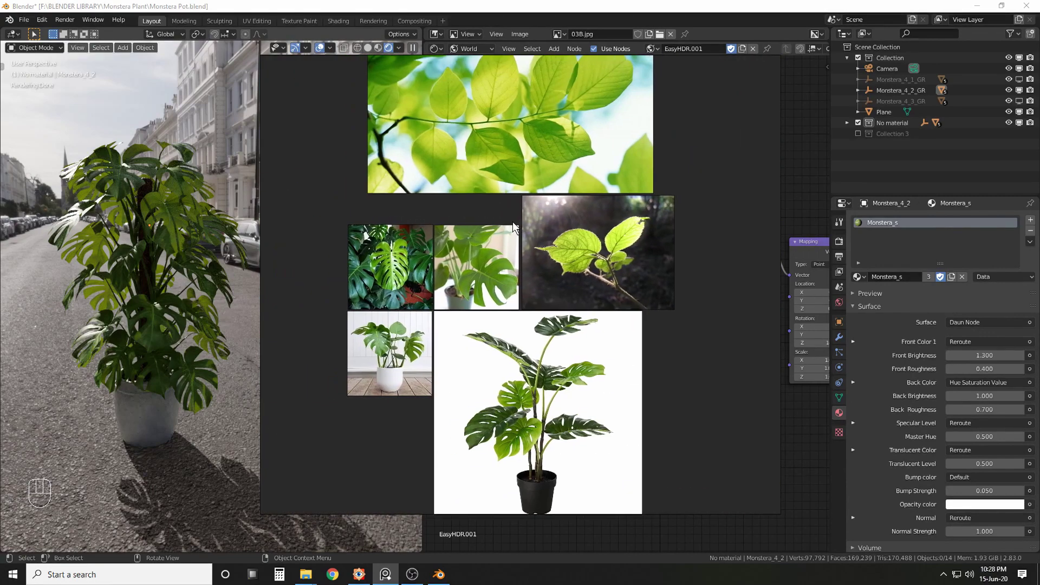
middle_drag(520, 239, 516, 281)
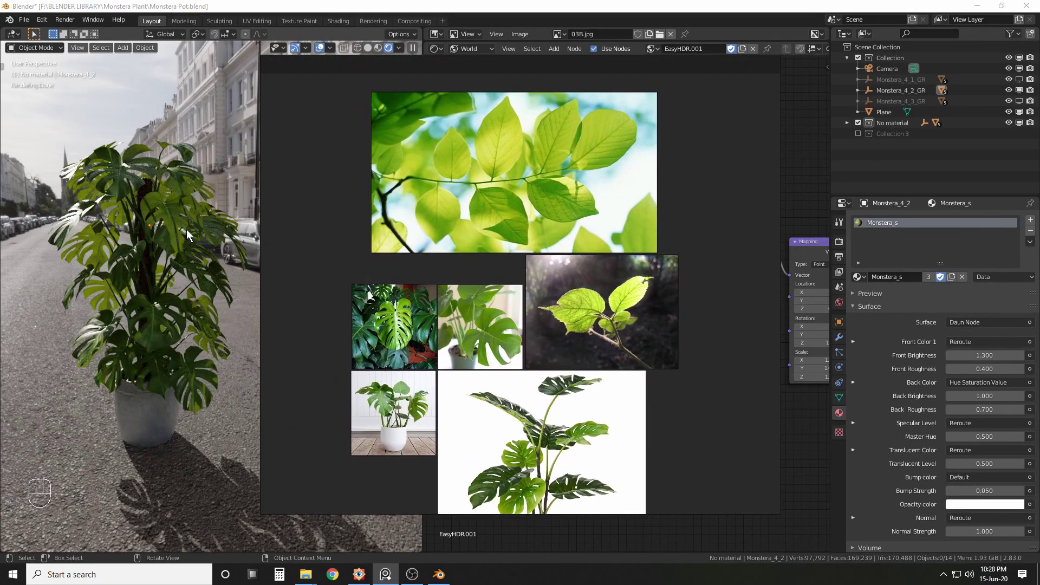
scroll(369, 259, up, 4)
middle_drag(407, 319, 432, 146)
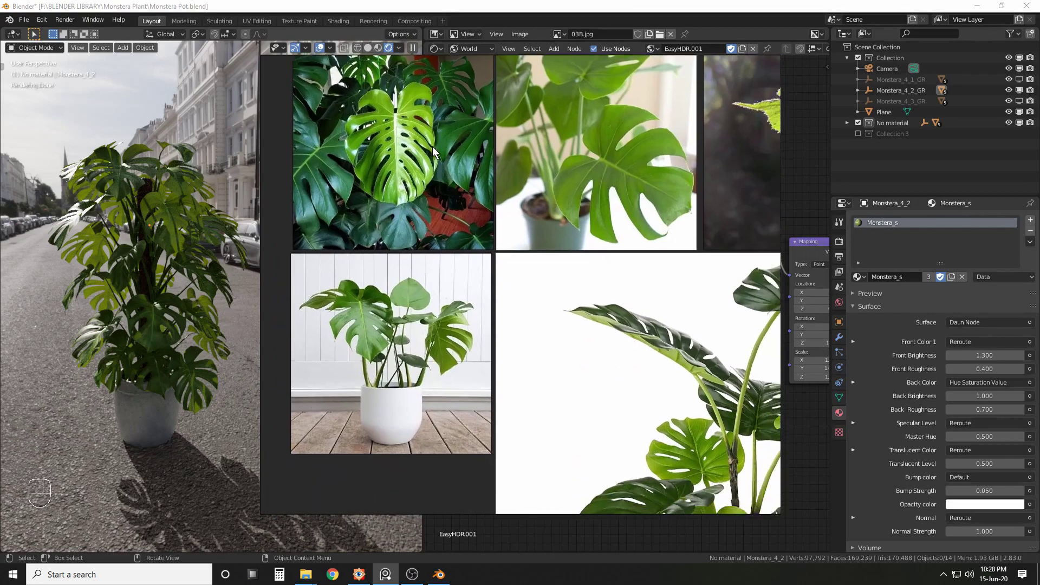
scroll(531, 272, up, 3)
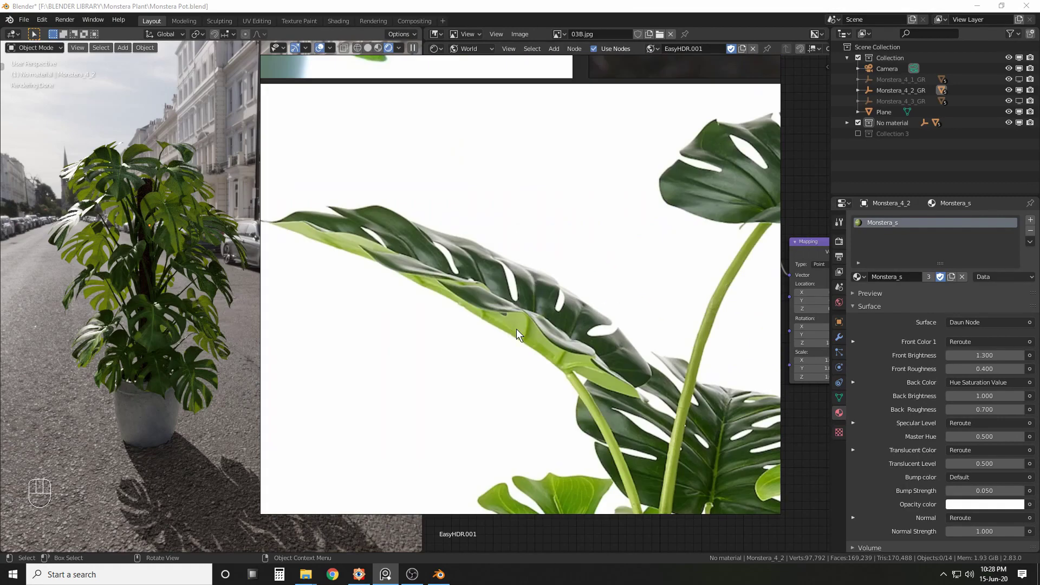
scroll(516, 331, down, 5)
scroll(516, 328, up, 5)
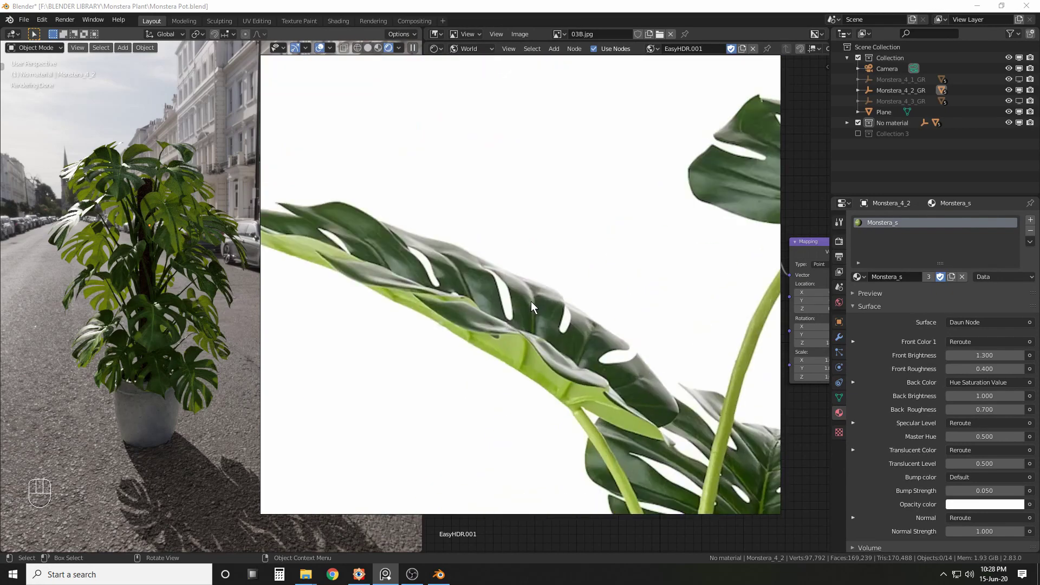
scroll(531, 304, down, 3)
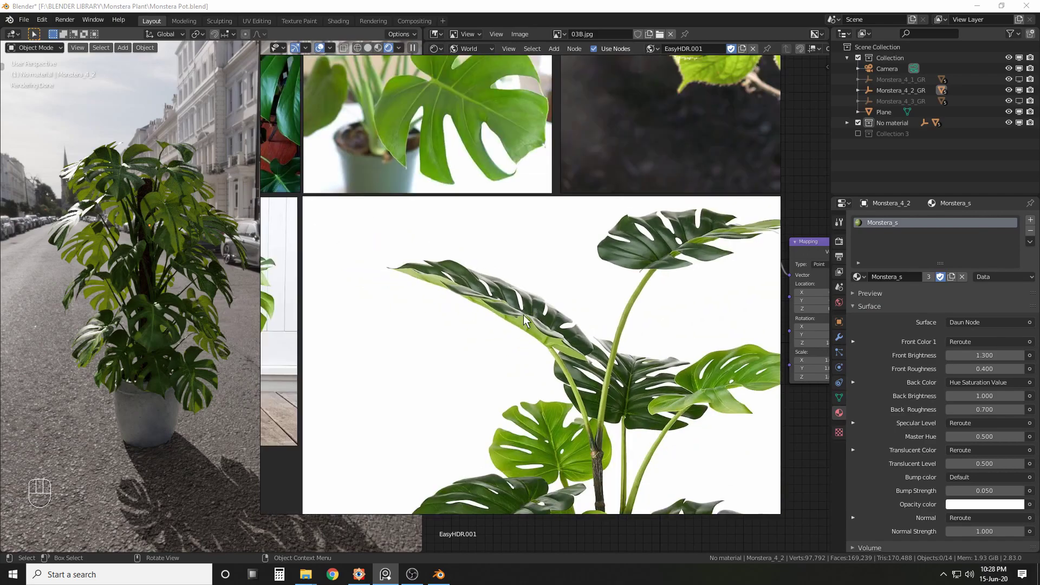
- Return to Blender and hide the finished monstera plant together with its pot
middle_drag(173, 256, 177, 254)
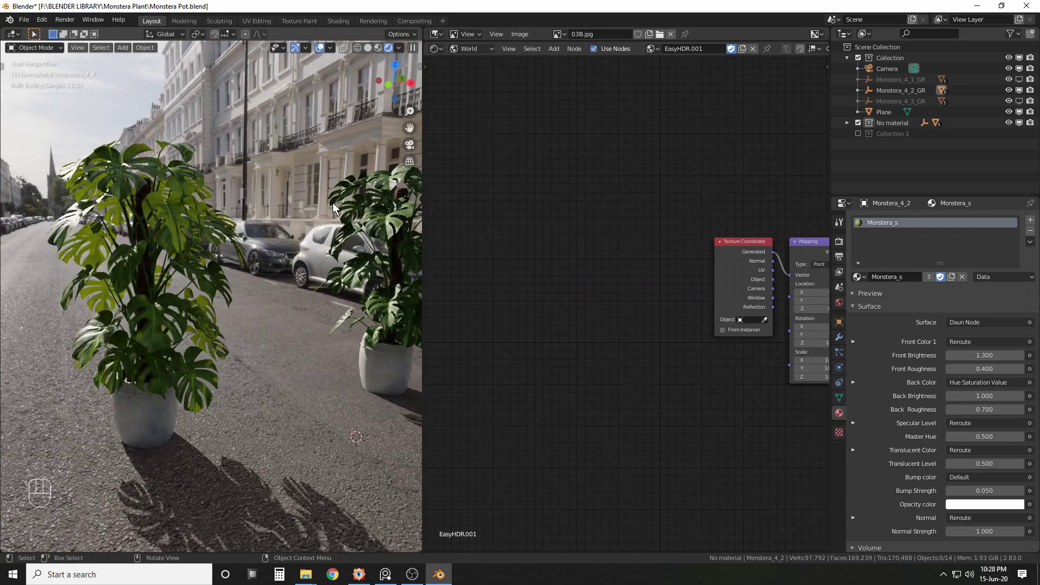
middle_drag(333, 210, 200, 209)
drag(201, 209, 74, 374)
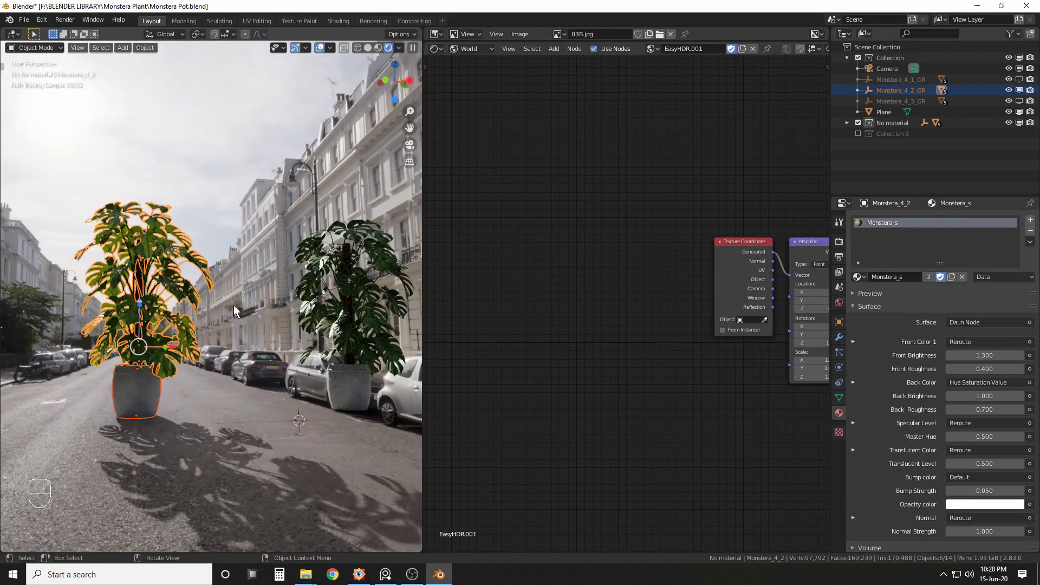
key(h)
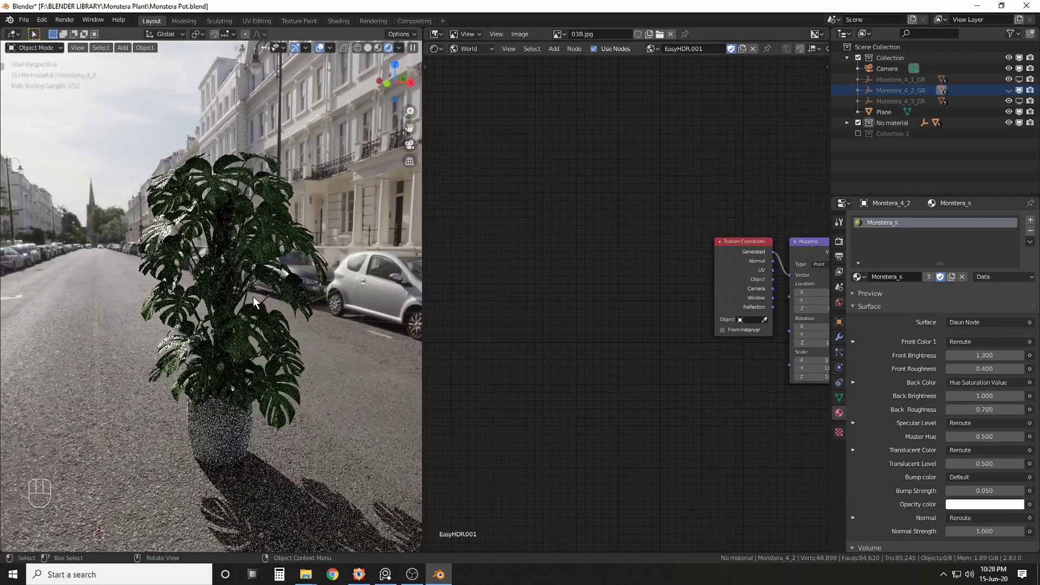
- Duplicate the Daun material's three image textures, Normal Map and Principled BSDF, placing the copies above the originals
scroll(590, 253, down, 2)
middle_drag(650, 233, 506, 241)
scroll(505, 241, down, 2)
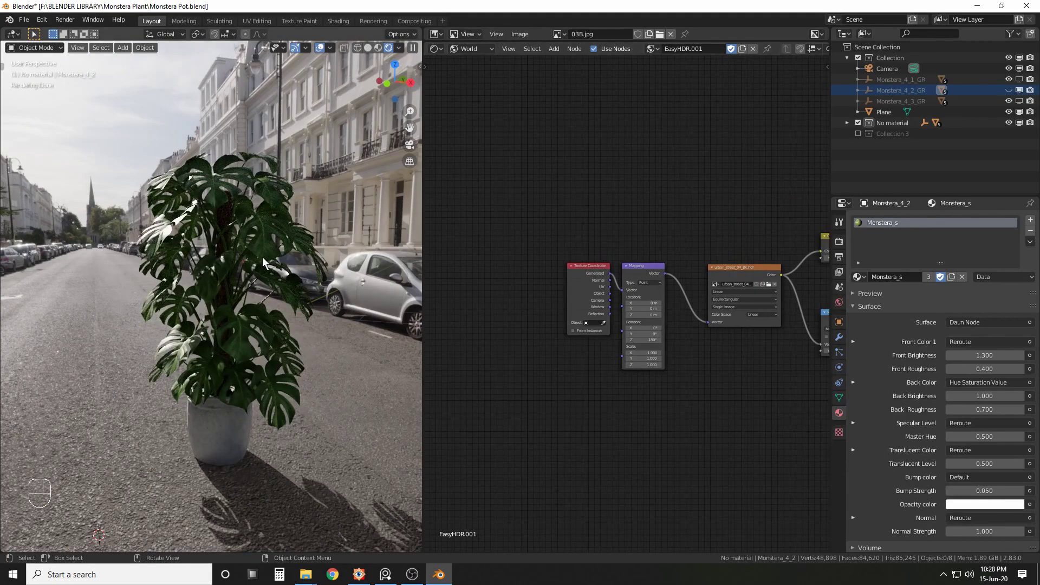
click(267, 237)
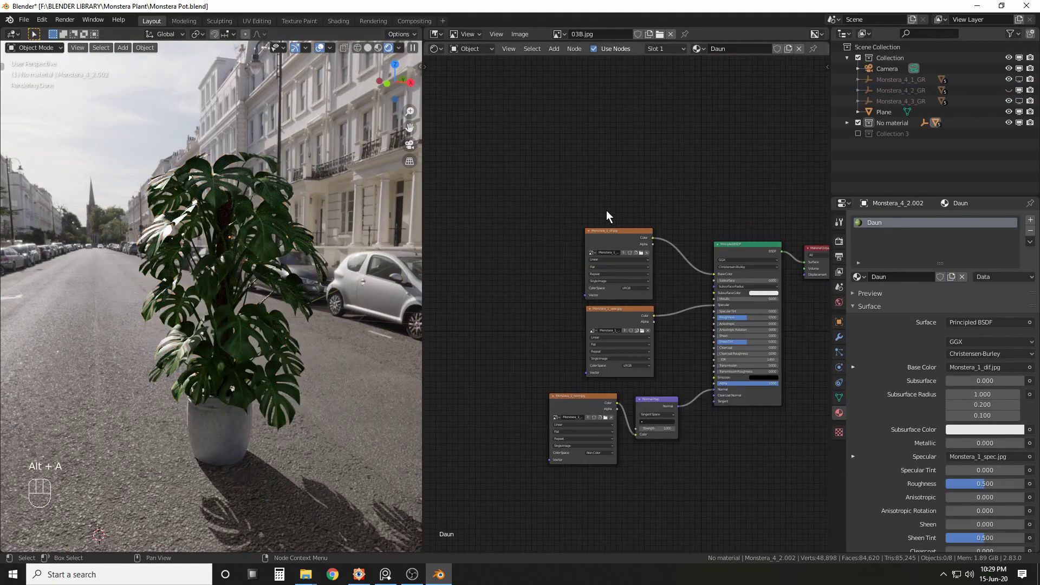
middle_drag(705, 187, 619, 198)
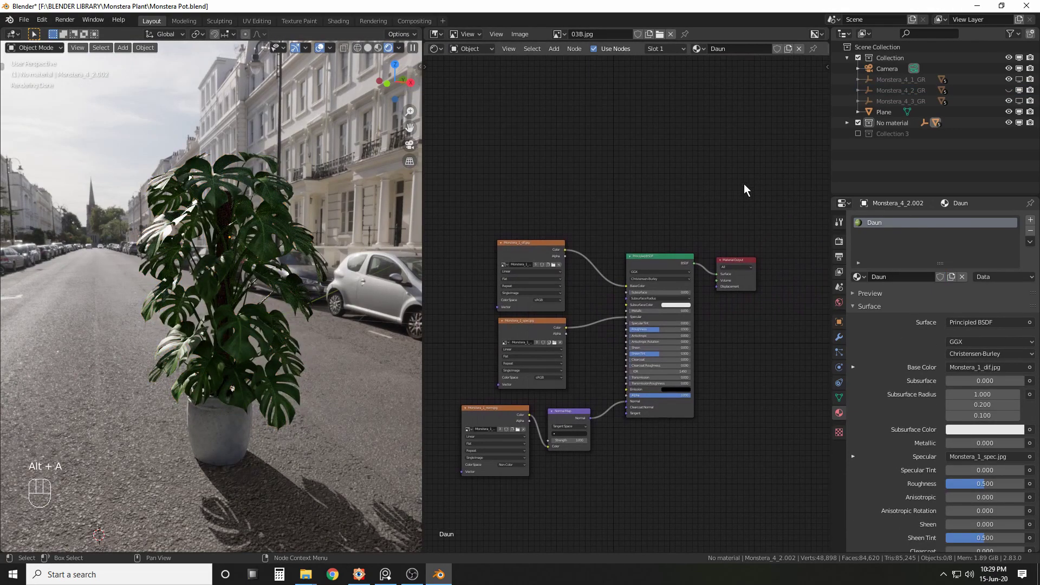
drag(692, 179, 453, 484)
scroll(729, 355, down, 1)
middle_drag(729, 354, 732, 417)
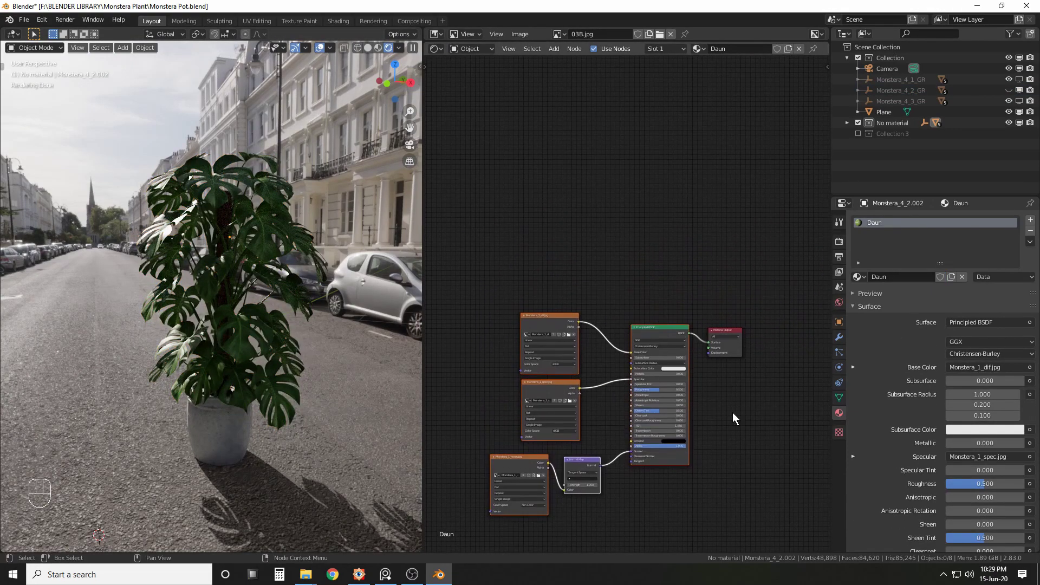
key(shift+d)
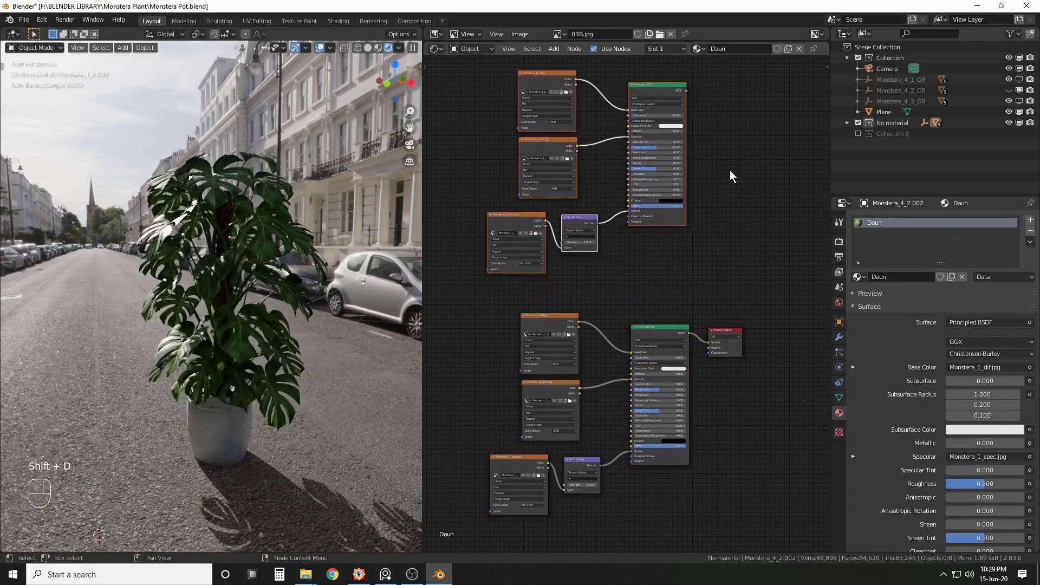
click(729, 170)
- Move the lower Monstera_1_dif.jpg texture node farther away from its Principled BSDF
scroll(643, 318, up, 4)
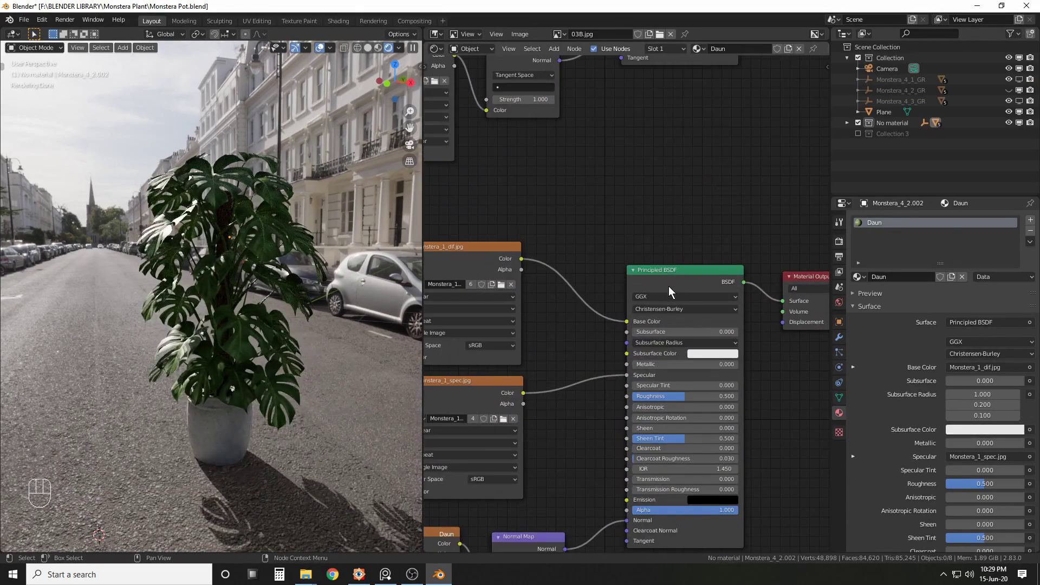
click(701, 267)
middle_drag(655, 283, 789, 290)
drag(590, 255, 495, 243)
middle_drag(643, 240, 602, 246)
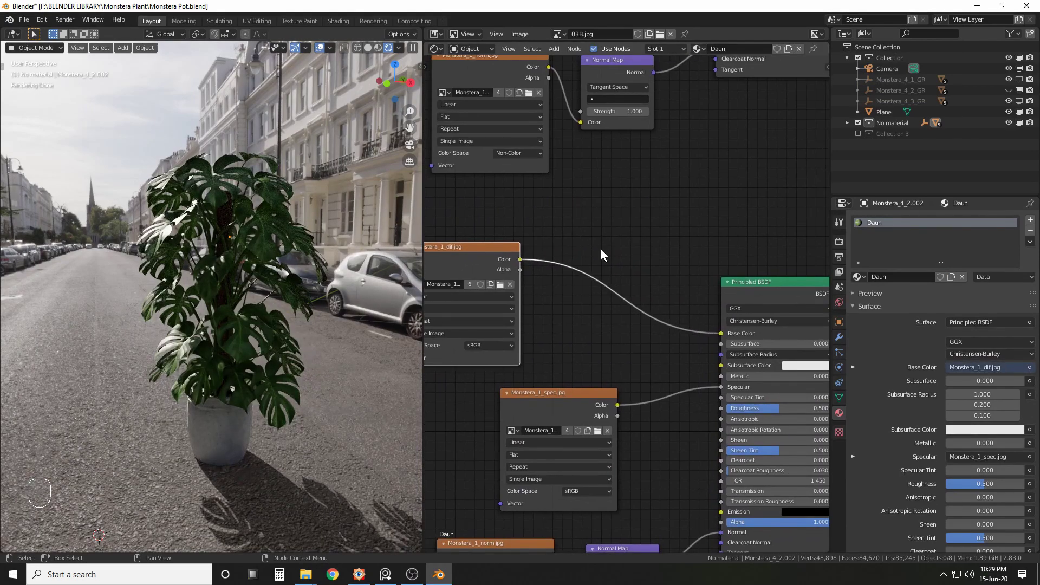
- Move the Material Output node well clear of the Principled BSDF nodes to leave room for mixing
scroll(625, 246, down, 3)
middle_drag(702, 233, 547, 257)
drag(695, 317, 760, 262)
scroll(644, 255, down, 3)
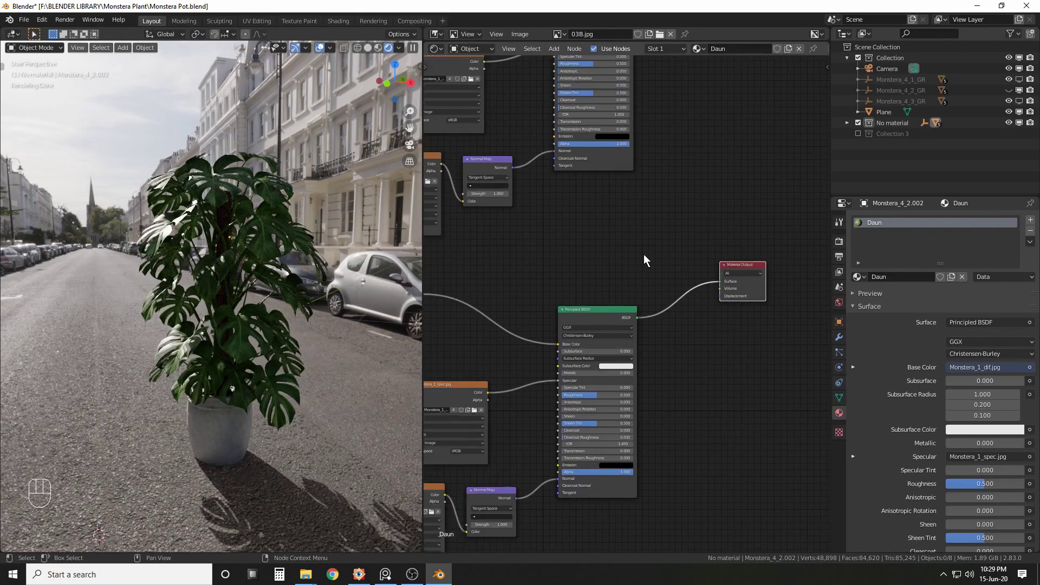
middle_drag(643, 255, 535, 301)
drag(622, 315, 721, 276)
scroll(663, 244, down, 2)
middle_drag(660, 242, 668, 281)
drag(720, 325, 745, 298)
- Insert a Mix Shader before the Material Output, with the upper Principled BSDF in its first Shader input and the lower one in its second
key(shift+a)
mouse_move(632, 244)
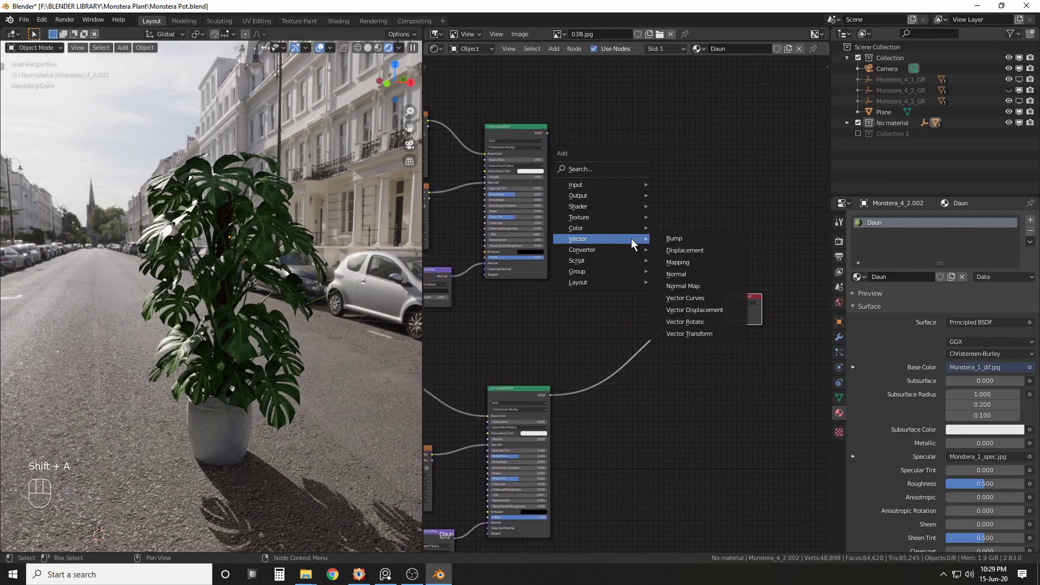
mouse_move(606, 211)
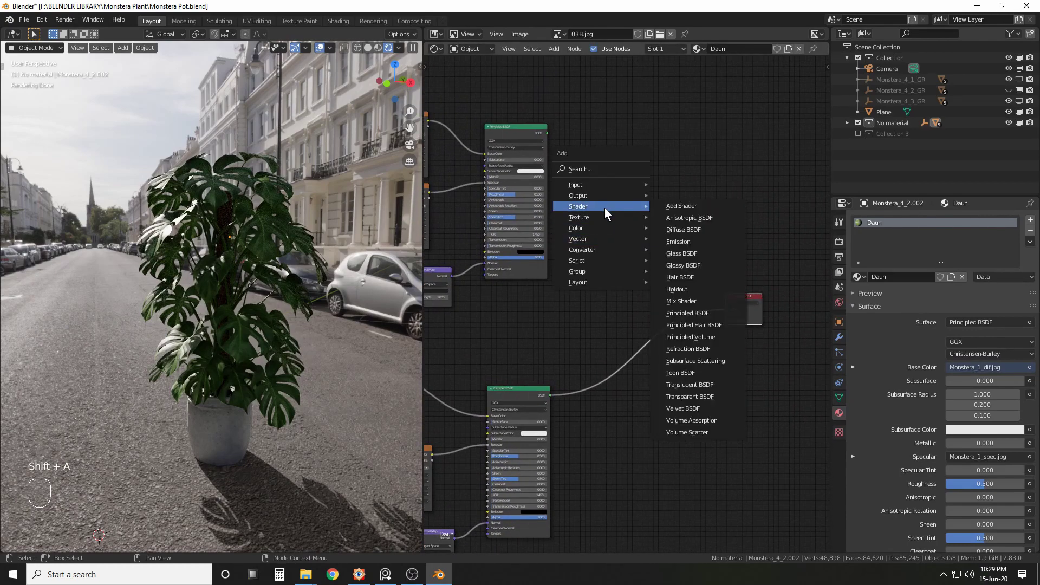
click(688, 301)
click(658, 324)
drag(655, 322, 617, 349)
drag(550, 395, 655, 327)
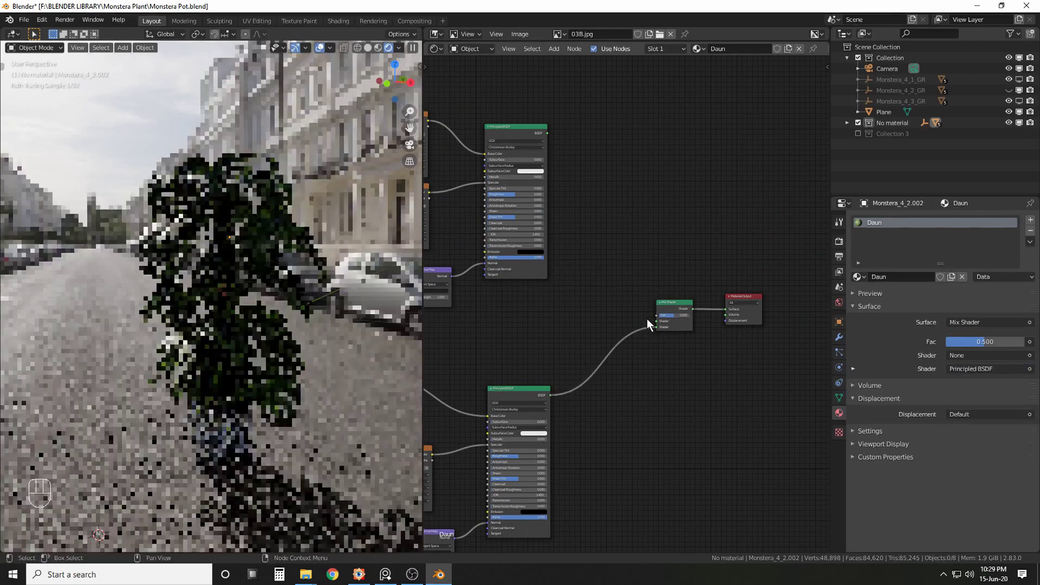
drag(548, 132, 655, 322)
- Add a Geometry node between the two Principled BSDFs and connect its Backfacing output to the Mix Shader's Fac
middle_drag(653, 228, 746, 203)
scroll(671, 260, down, 3)
middle_drag(666, 266, 614, 301)
scroll(686, 256, up, 3)
key(shift+a)
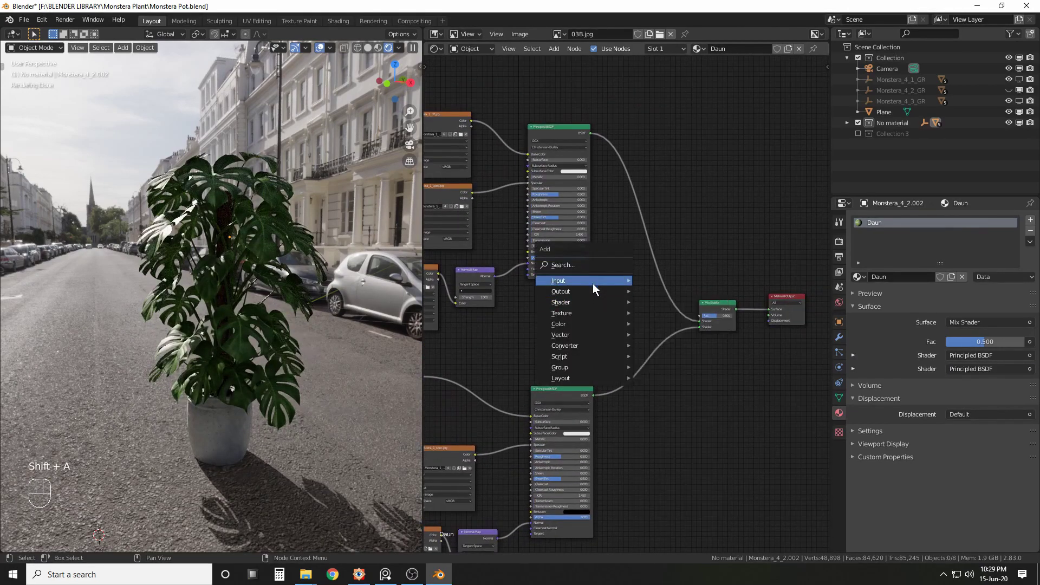
mouse_move(592, 281)
click(674, 358)
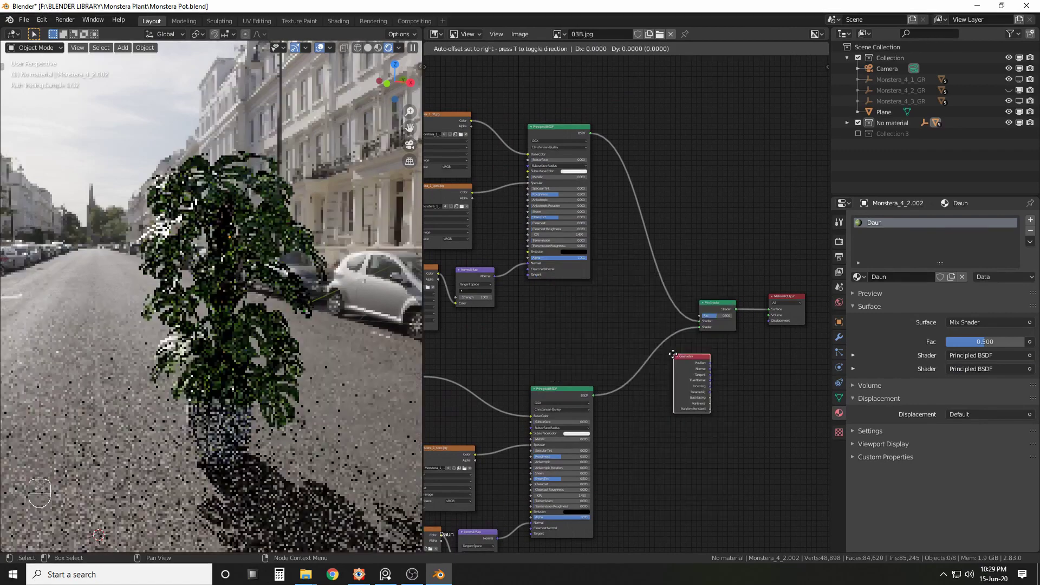
click(646, 295)
scroll(650, 292, up, 1)
middle_drag(650, 291, 541, 275)
drag(560, 336, 674, 316)
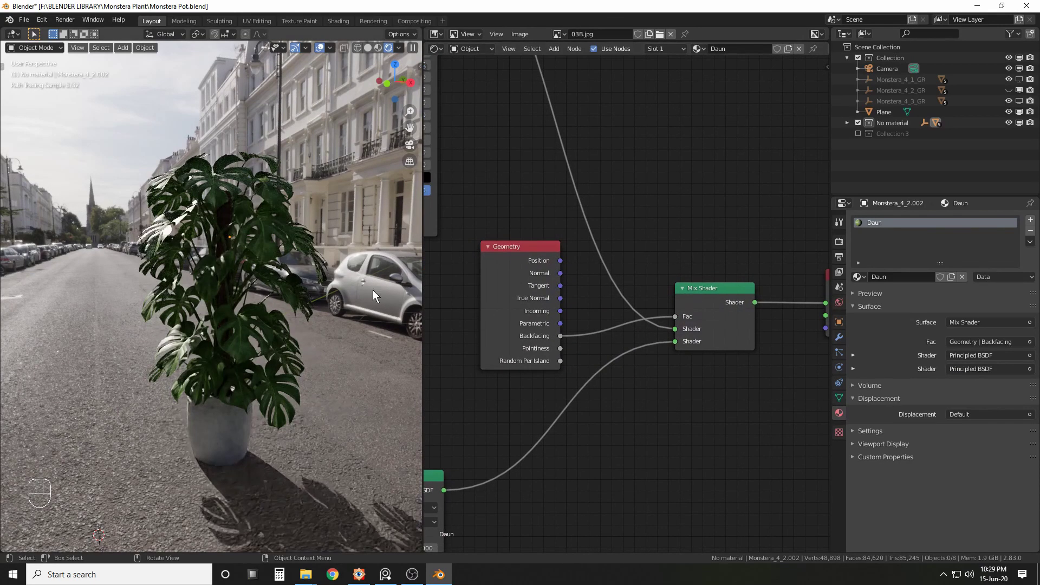
- Move the upper Principled BSDF together with its texture and Normal Map nodes up, well clear of the Geometry node and the lower shader set
shift+middle_drag(312, 251, 309, 257)
scroll(607, 210, down, 9)
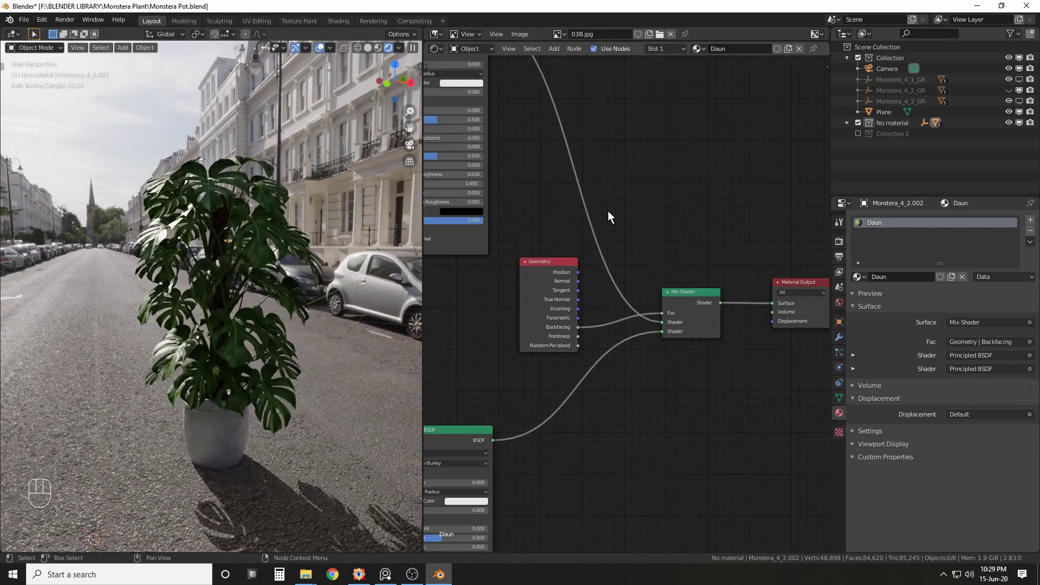
middle_drag(610, 204, 660, 197)
scroll(625, 261, up, 6)
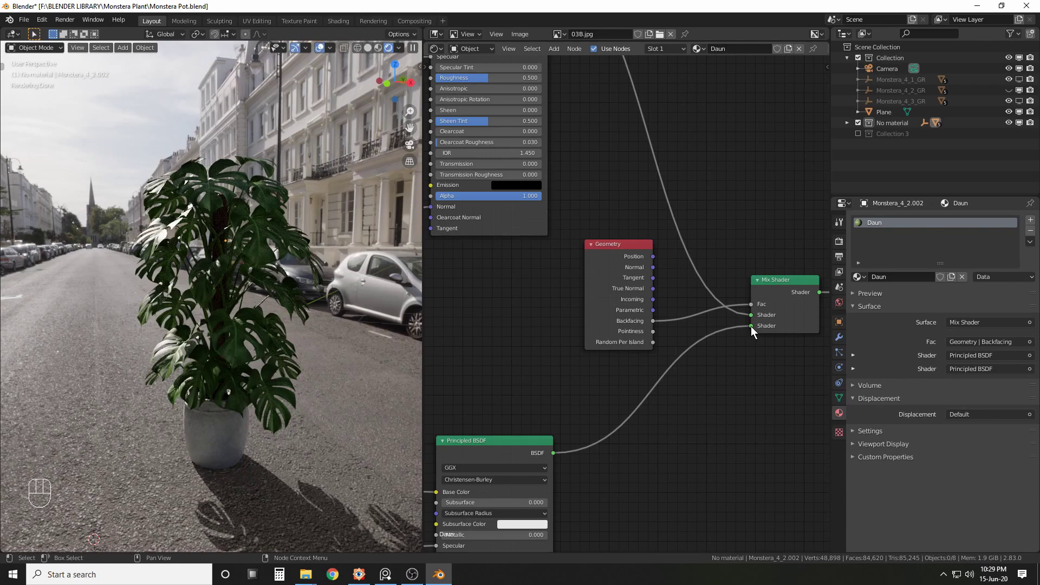
scroll(541, 306, down, 3)
middle_drag(527, 296, 665, 330)
scroll(586, 334, down, 3)
scroll(650, 304, down, 2)
drag(662, 356, 493, 126)
key(g)
click(605, 165)
click(642, 316)
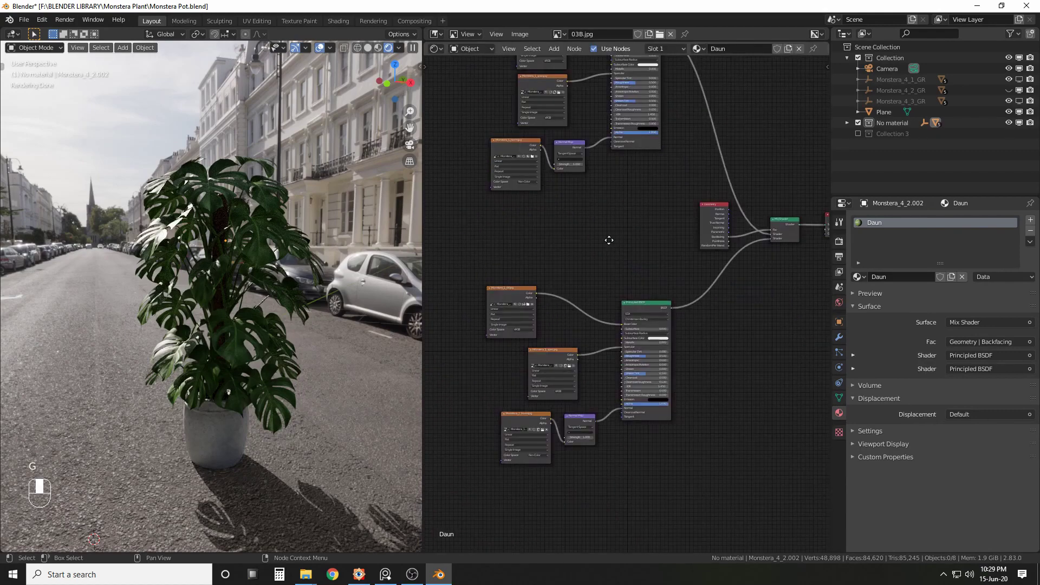
- Group the lower Principled BSDF with its texture and Normal Map nodes in a frame labelled Daun bawah
middle_drag(609, 240, 613, 226)
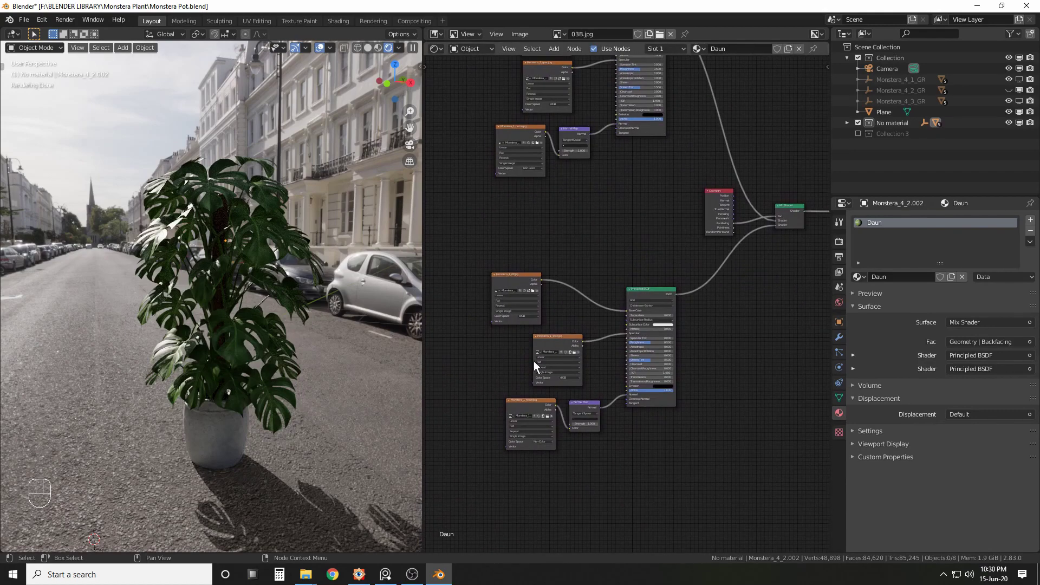
drag(460, 462, 678, 254)
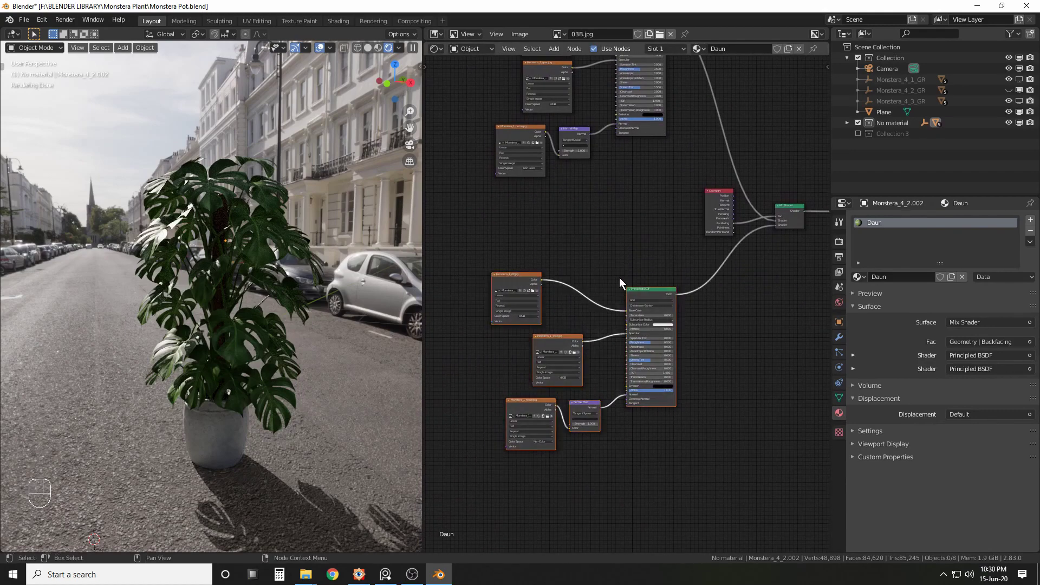
key(ctrl+j)
scroll(600, 270, up, 2)
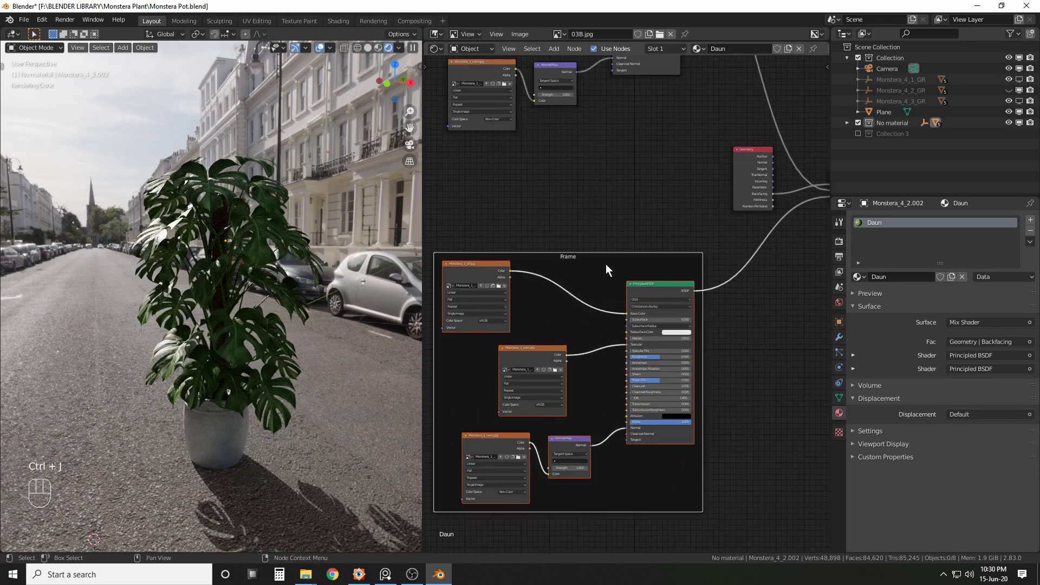
mouse_move(605, 264)
mouse_down()
mouse_move(598, 272)
mouse_move(612, 256)
mouse_move(590, 256)
mouse_move(612, 263)
mouse_up()
key(n)
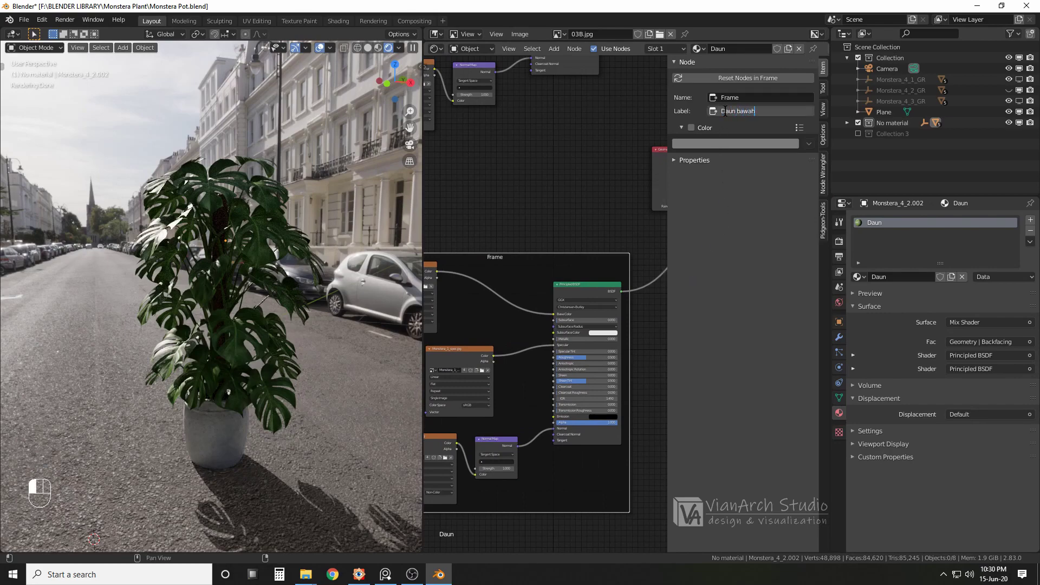
key(Return)
- Give the Daun bawah frame a custom lime green color
click(691, 127)
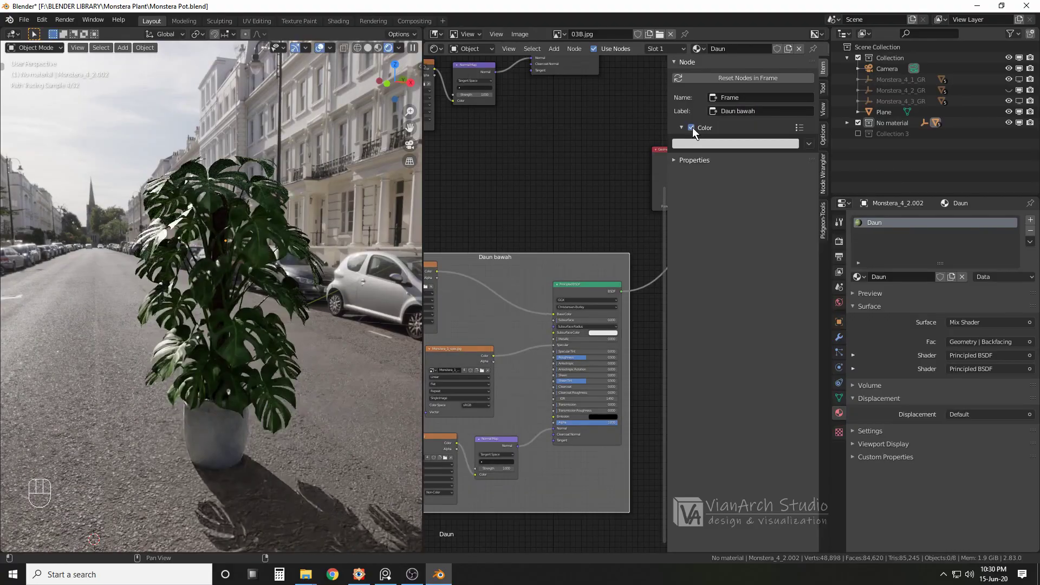
click(703, 143)
drag(713, 184, 683, 189)
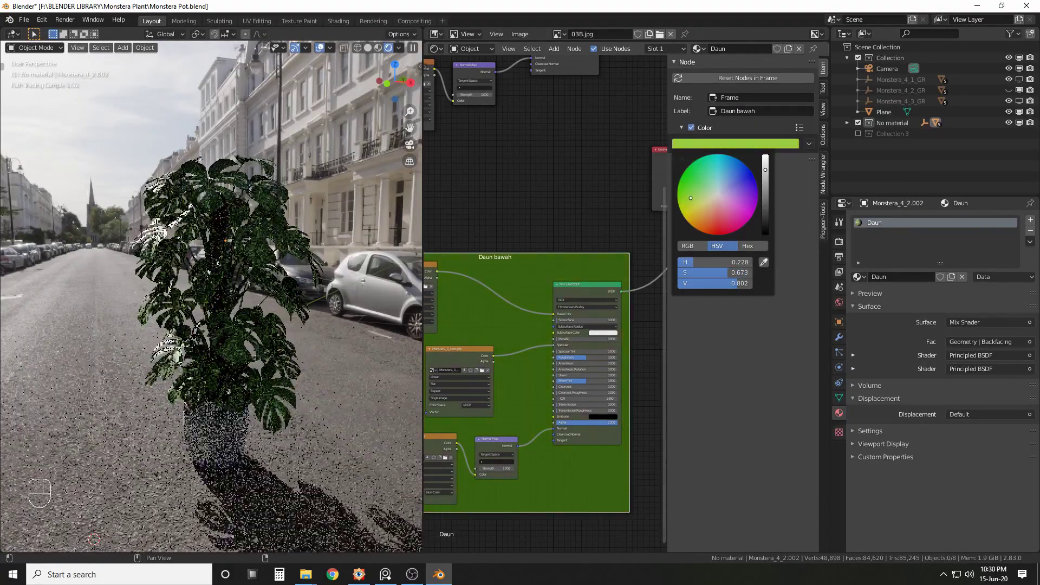
scroll(563, 173, down, 4)
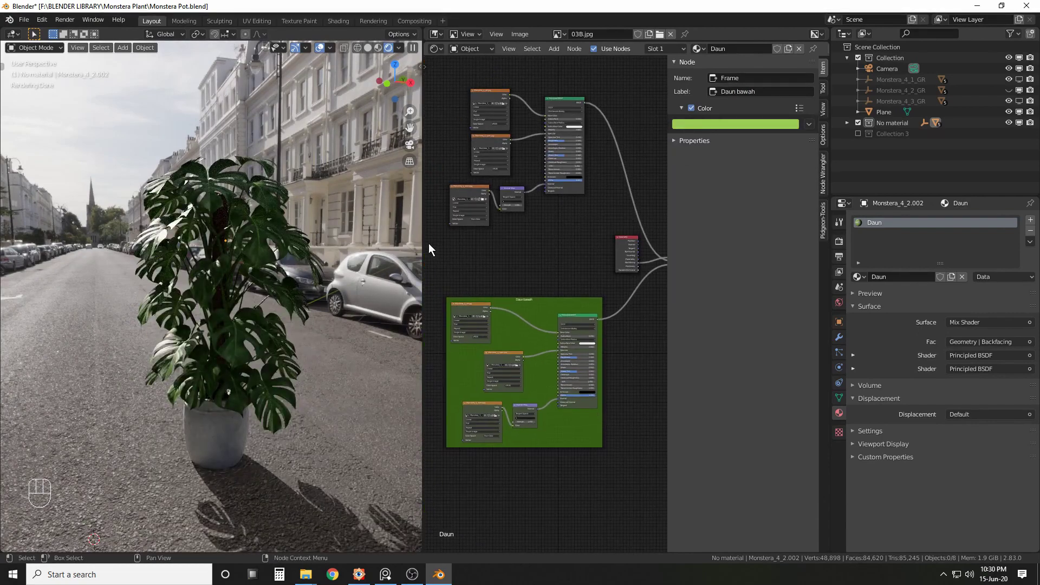
- Widen the node editor at the expense of the 3D viewport and hide the node properties sidebar
drag(422, 240, 344, 238)
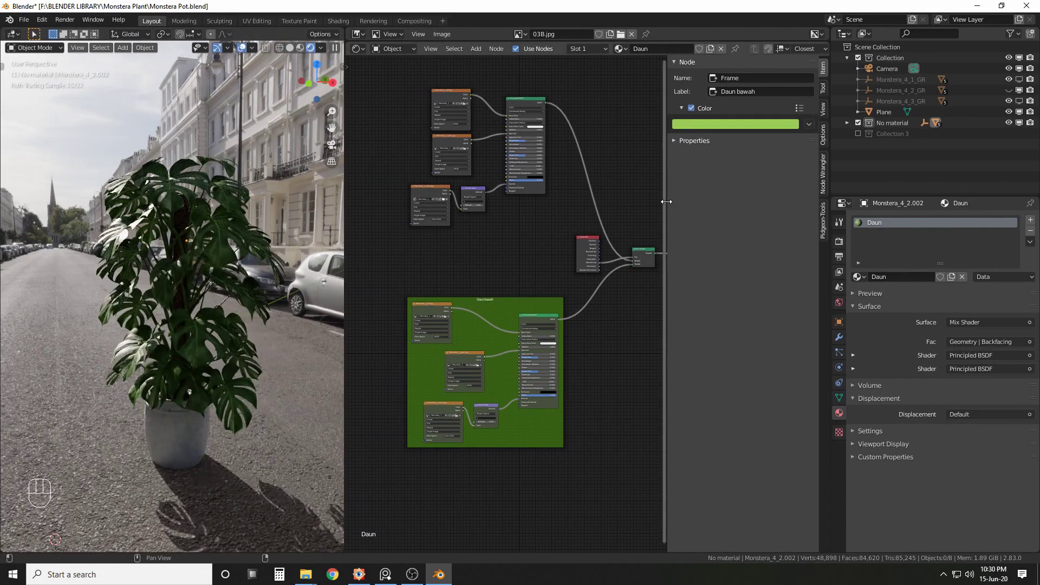
key(n)
middle_drag(727, 165, 684, 241)
scroll(671, 185, up, 2)
scroll(284, 233, up, 1)
scroll(452, 367, up, 2)
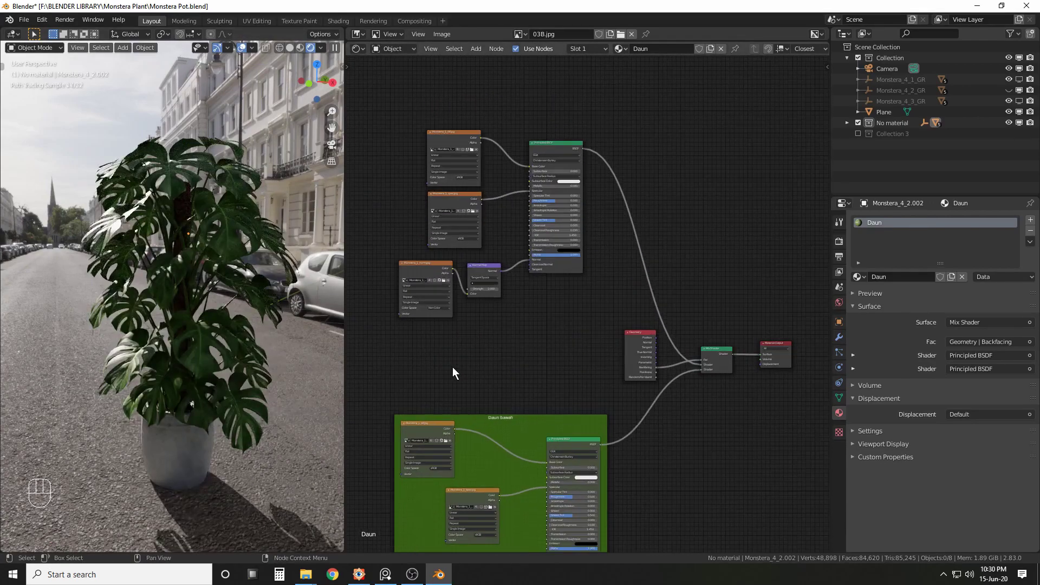
- Insert a Hue Saturation Value node between Monstera_1_dif.jpg and the Principled BSDF's Base Color in the Daun bawah frame
scroll(193, 303, up, 2)
middle_drag(193, 297, 211, 289)
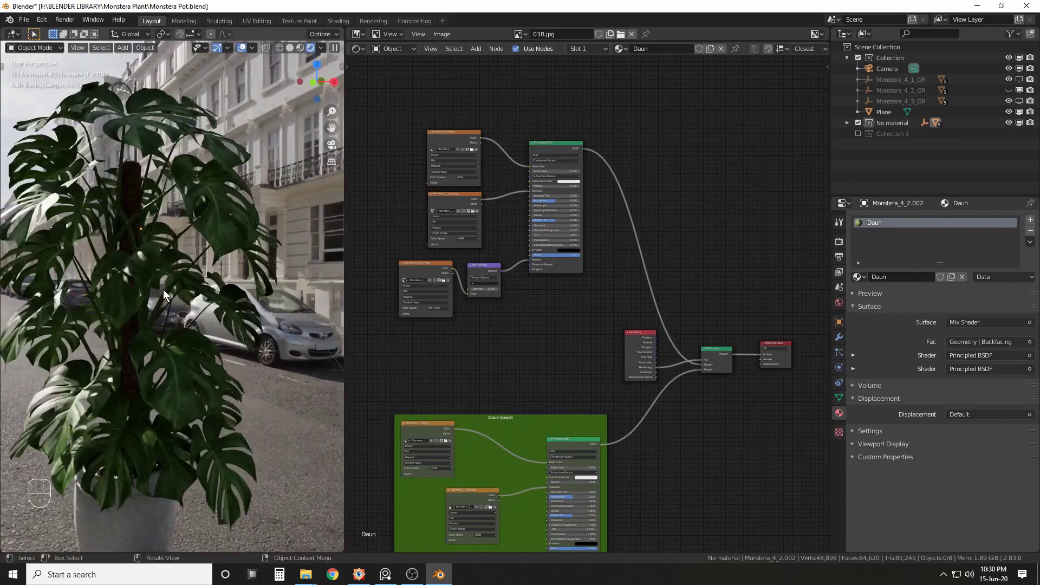
middle_drag(478, 350, 499, 305)
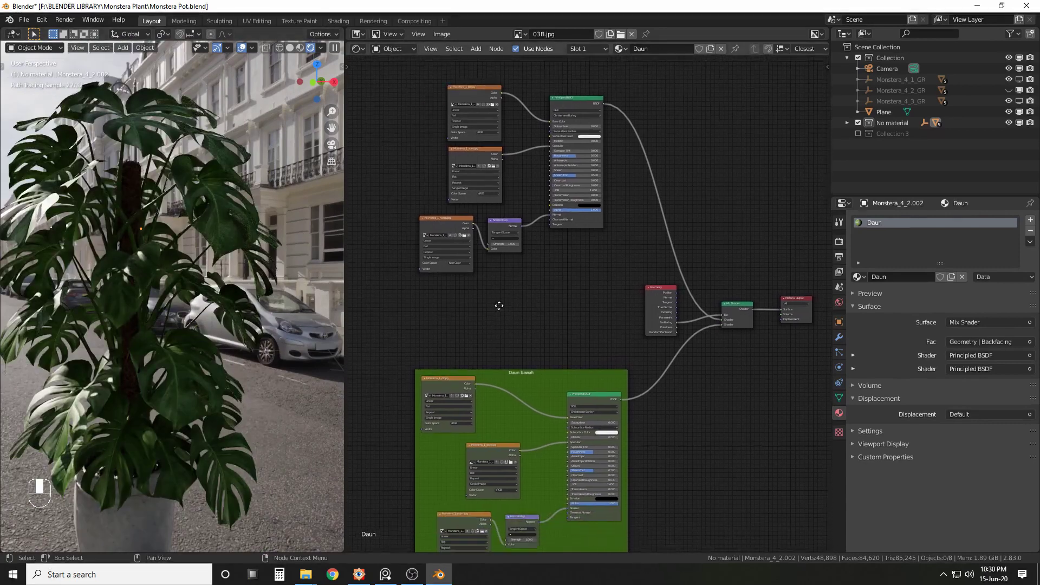
scroll(492, 306, up, 4)
drag(447, 348, 439, 341)
scroll(506, 357, up, 1)
key(shift+a)
mouse_move(502, 365)
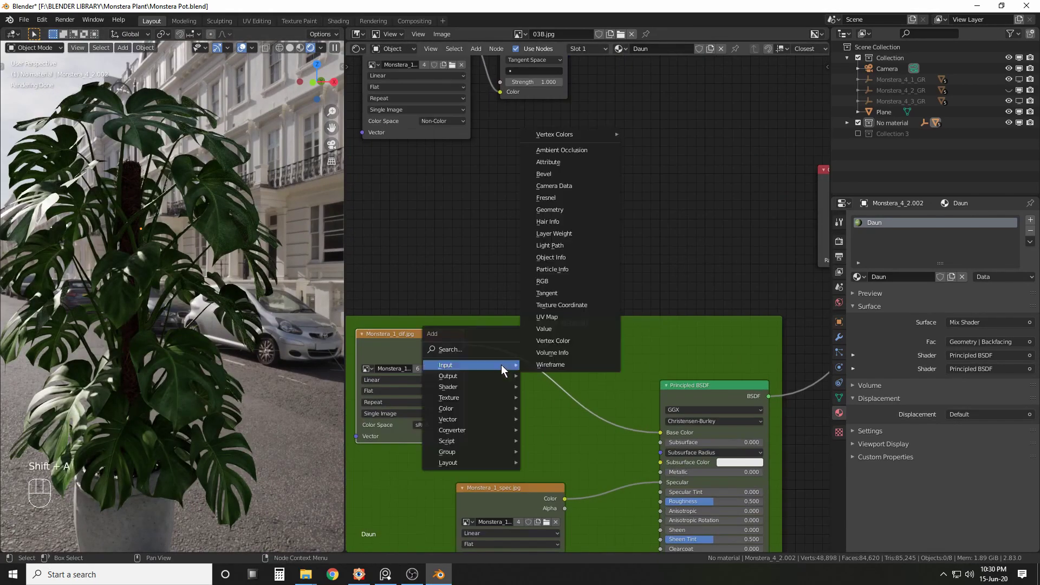
mouse_move(468, 405)
click(561, 431)
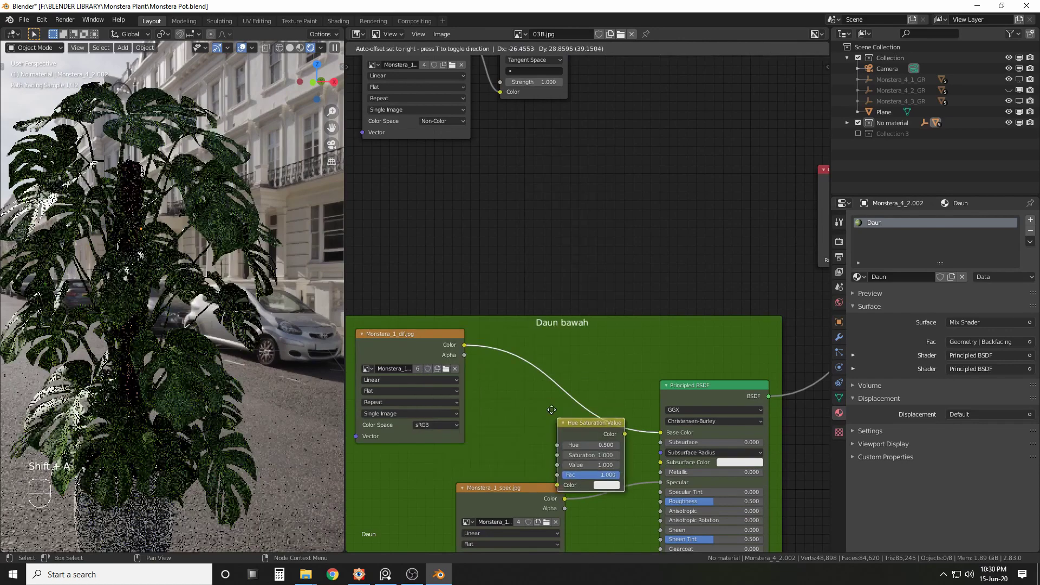
click(542, 358)
- Set the Hue Saturation Value node's Saturation to 0.6 and Value to 1.3
scroll(578, 375, up, 2)
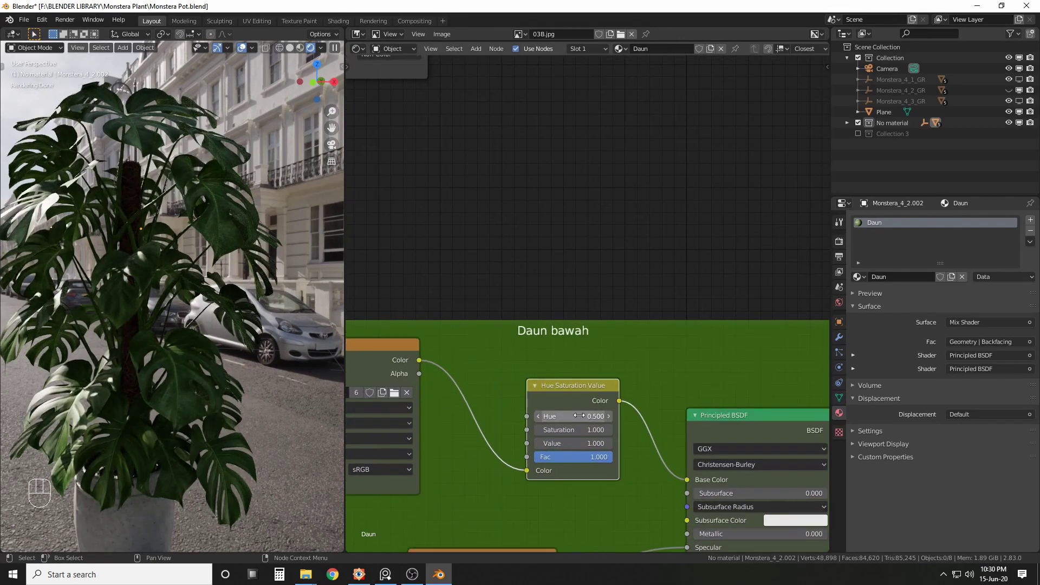
click(578, 429)
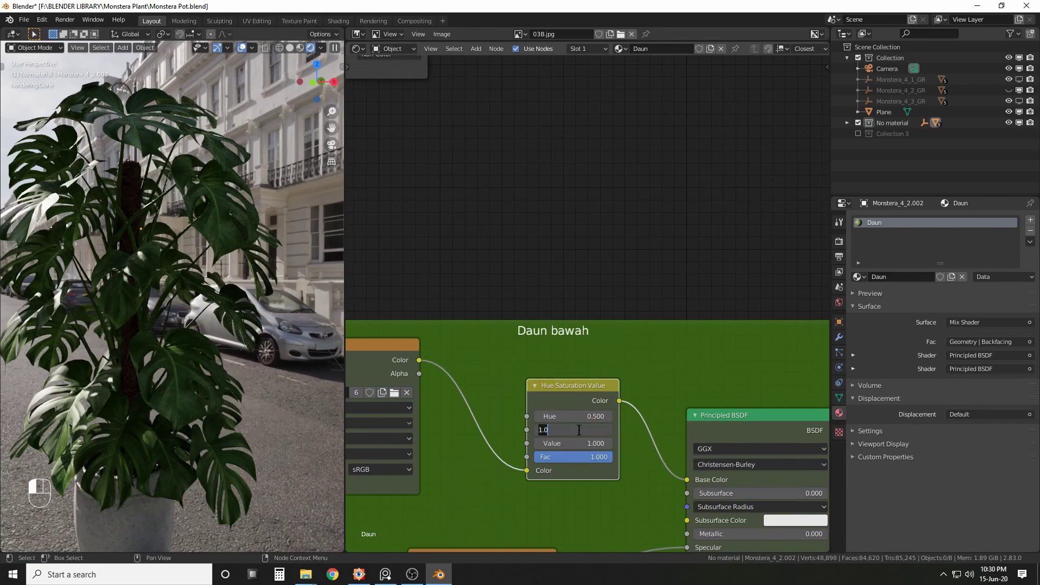
key(Return)
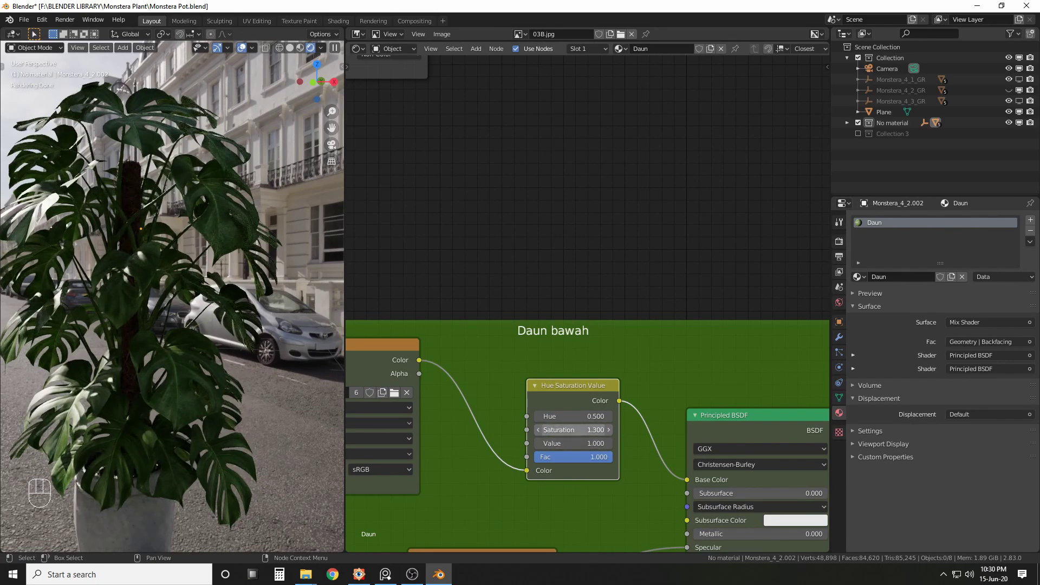
click(583, 443)
text(1)
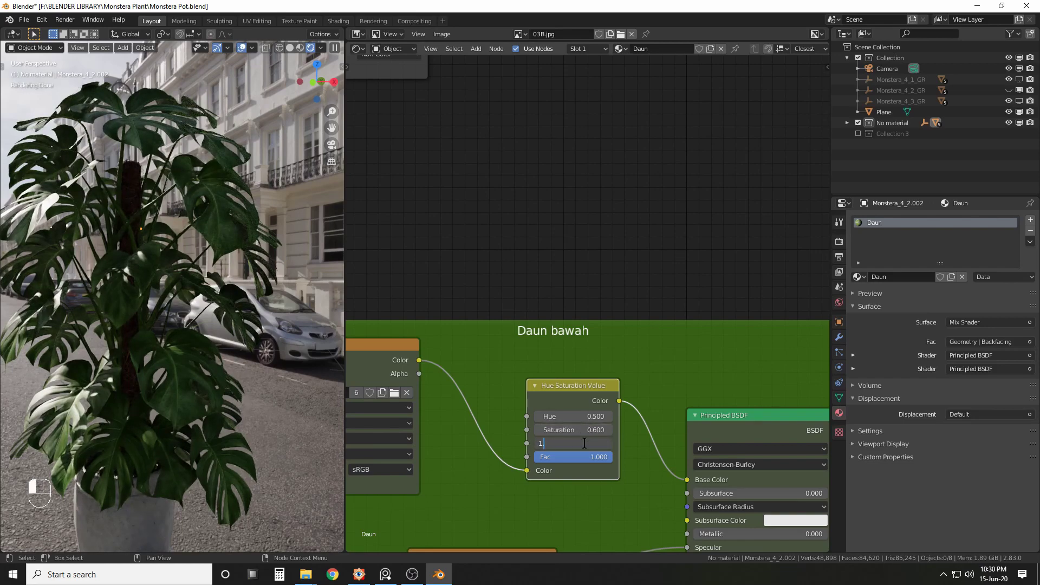
text(.3)
key(Return)
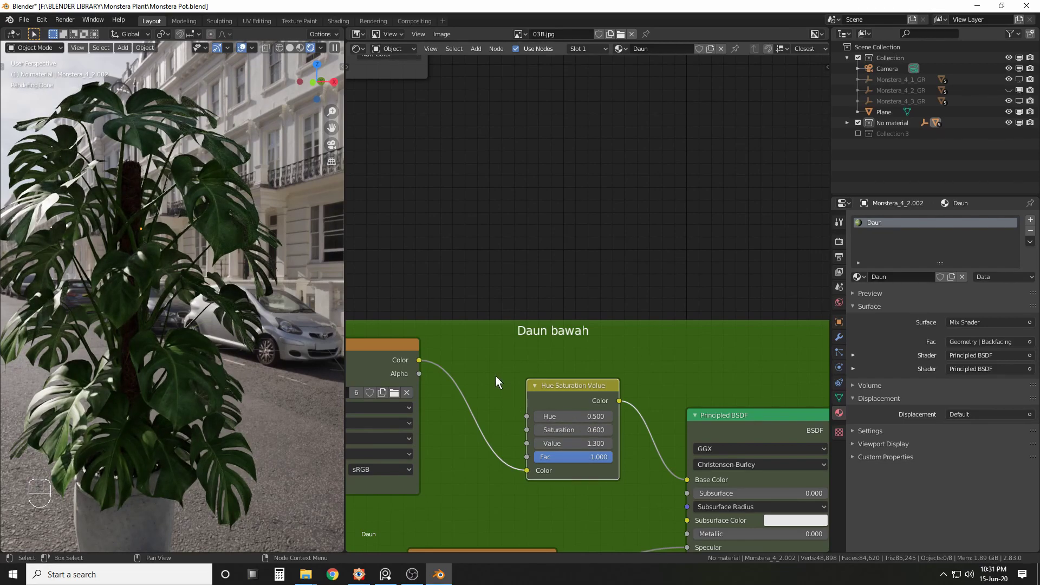
- Try a Hue of 0.1 on the Hue Saturation Value node, inspecting the leaf undersides, and return it to 0.5
drag(581, 416, 472, 415)
middle_drag(274, 304, 177, 300)
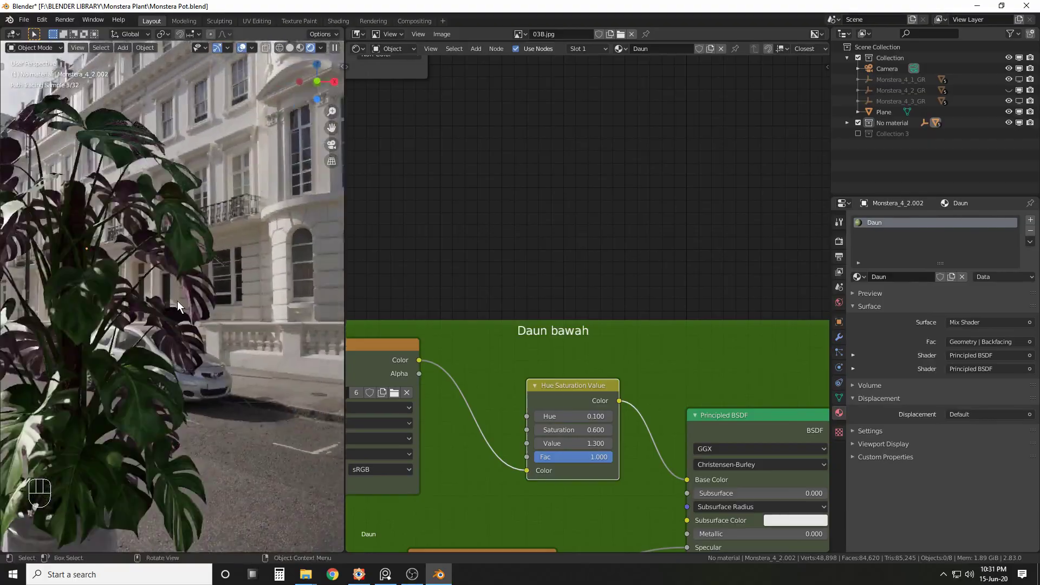
scroll(177, 299, up, 3)
scroll(199, 303, down, 6)
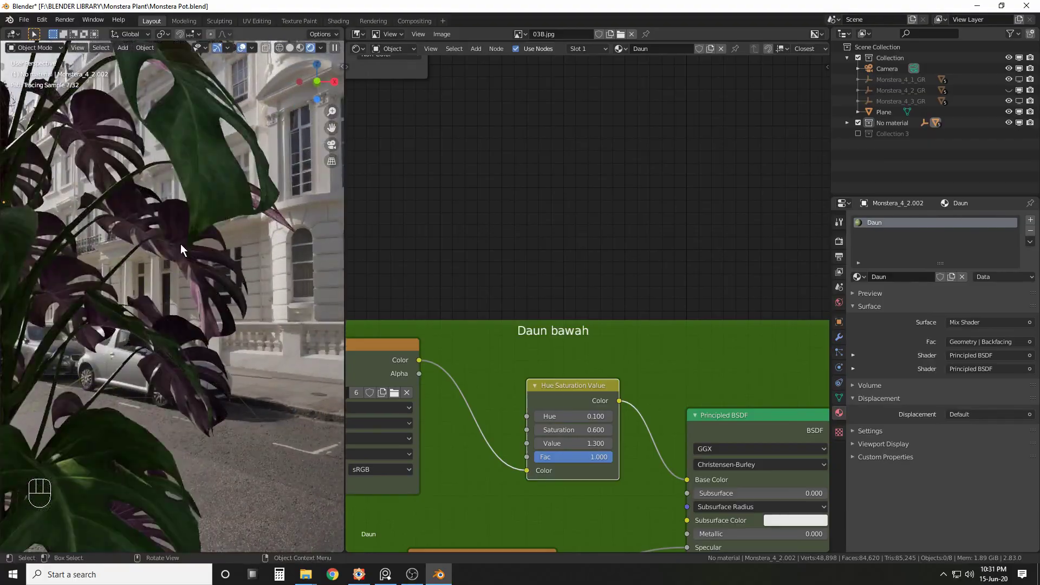
mouse_move(207, 279)
middle_down()
mouse_move(155, 289)
mouse_move(225, 285)
middle_up()
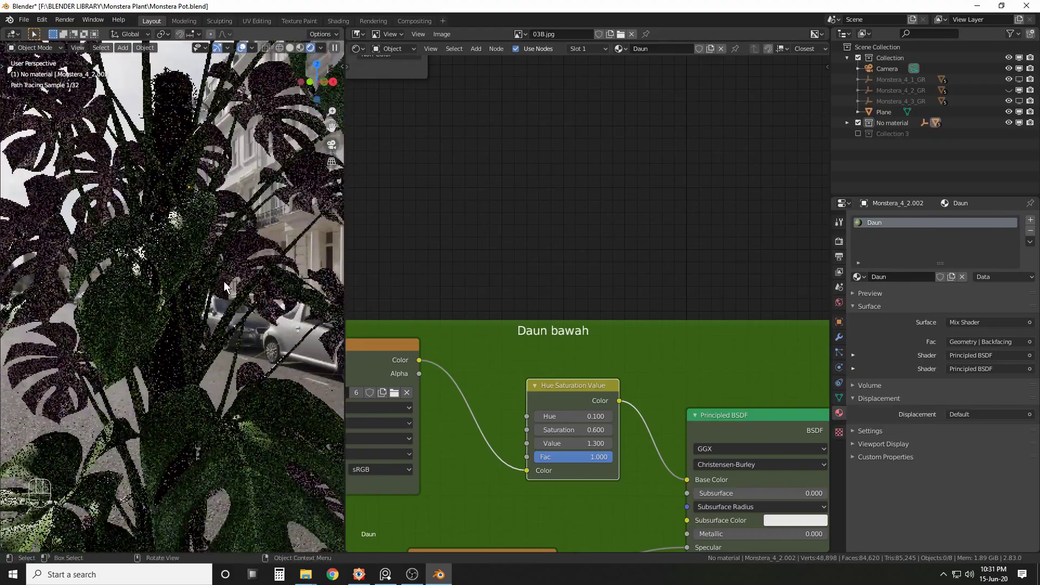
scroll(216, 277, down, 5)
scroll(216, 277, down, 3)
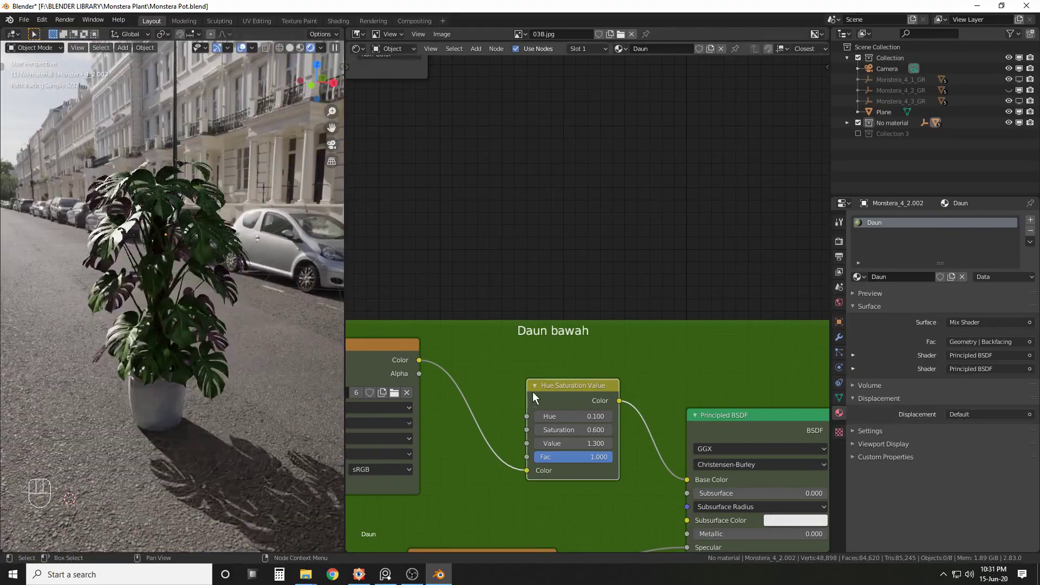
scroll(172, 296, up, 1)
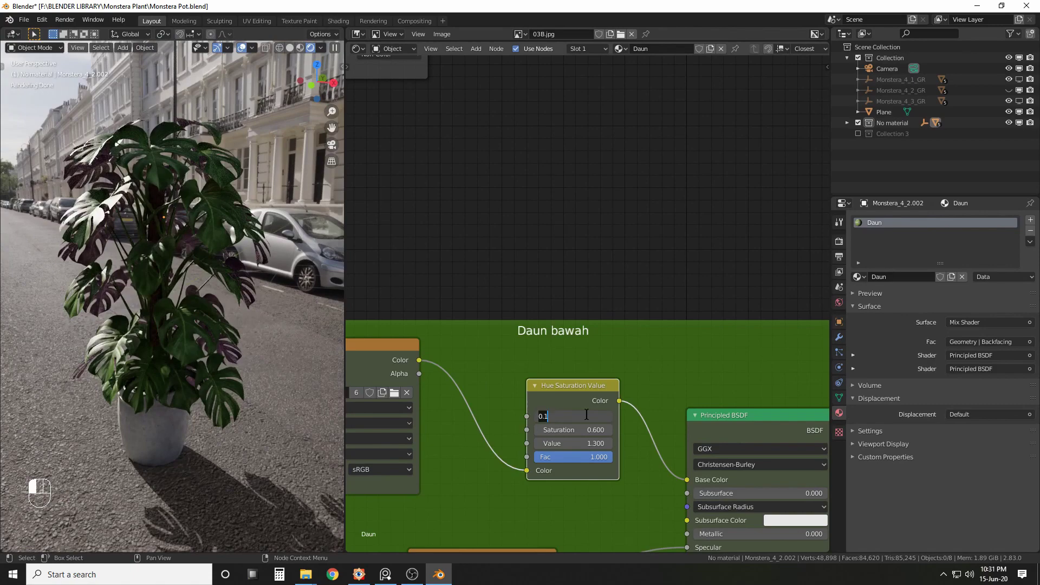
key(Return)
- Set Roughness to about 0.795 on the Daun bawah Principled BSDF and about 0.259 on the upper Principled BSDF
middle_drag(680, 431, 568, 221)
drag(645, 363, 687, 363)
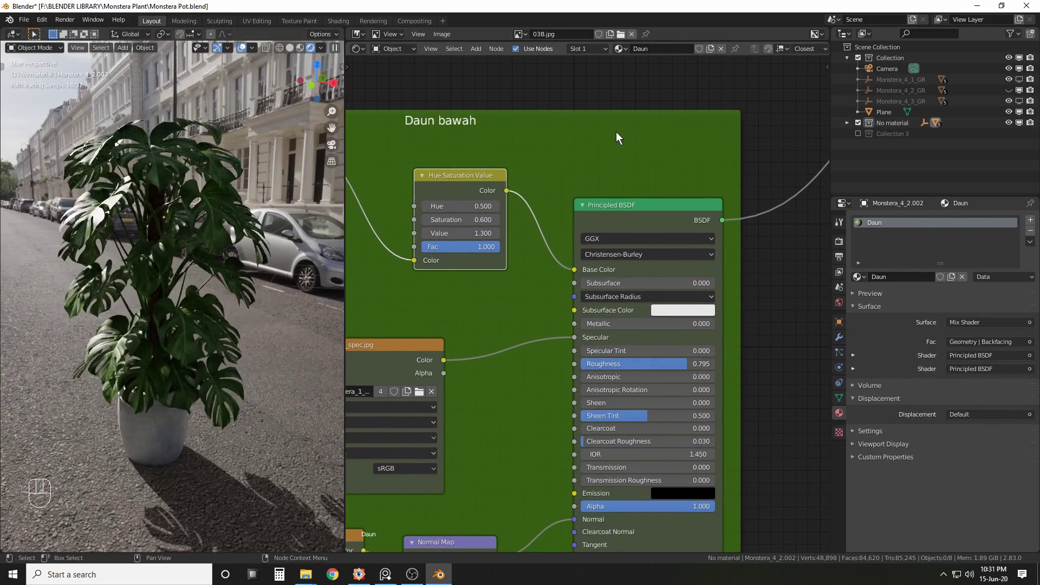
middle_drag(616, 132, 666, 411)
scroll(593, 199, down, 4)
middle_drag(593, 199, 616, 414)
middle_drag(573, 212, 558, 301)
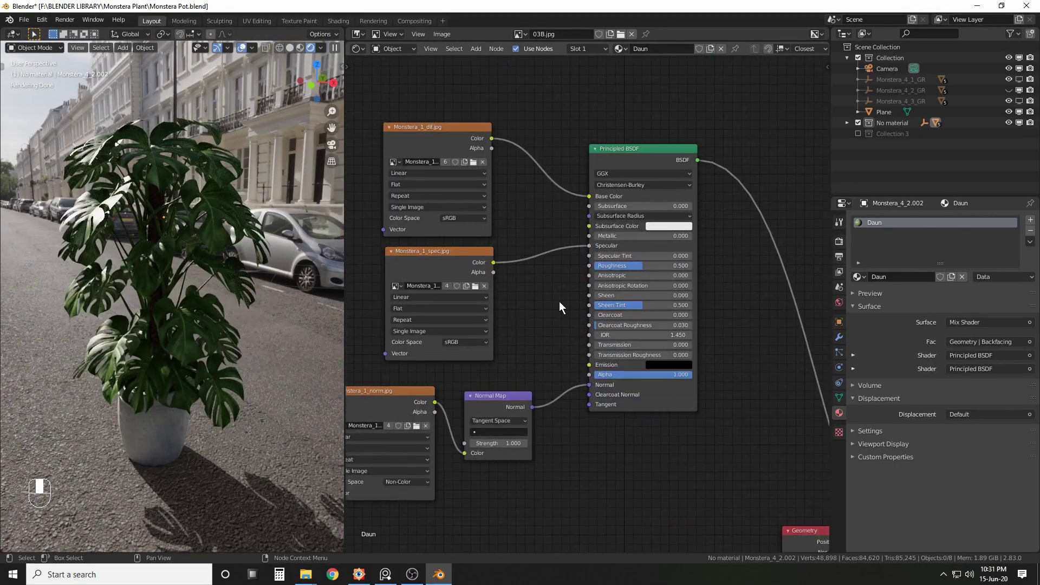
scroll(559, 301, up, 3)
drag(657, 255, 628, 255)
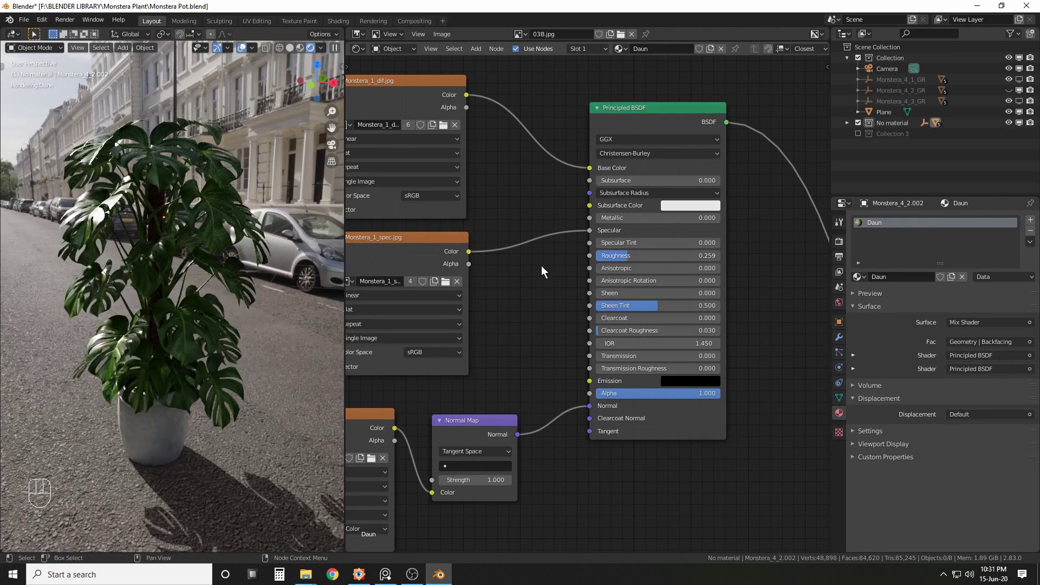
- Shift the upper Monstera_1_dif.jpg texture node slightly up from the Monstera_1_spec.jpg node
middle_drag(516, 211, 612, 295)
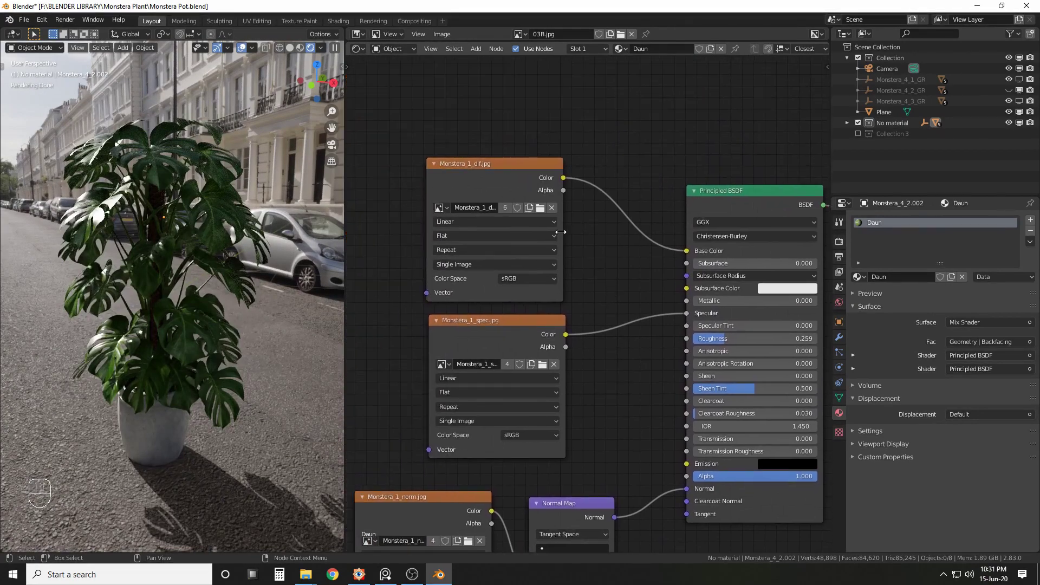
click(498, 170)
drag(498, 170, 498, 160)
- Examine the upper and lower surfaces of the monstera leaves up close from several angles
scroll(165, 213, up, 2)
shift+middle_drag(165, 213, 220, 280)
shift+middle_drag(254, 236, 330, 245)
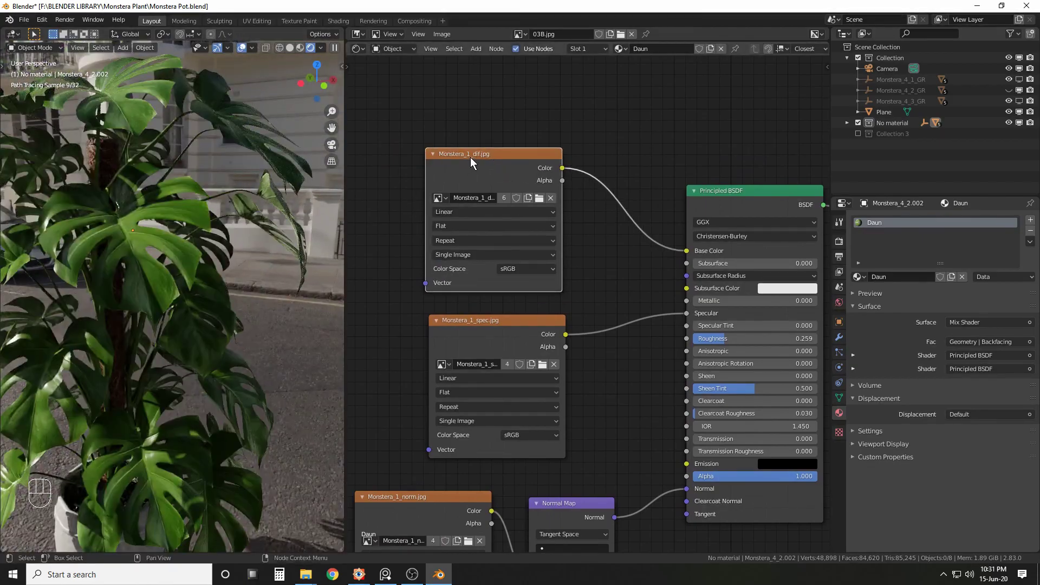
drag(487, 156, 475, 157)
mouse_move(281, 238)
middle_down()
mouse_move(216, 276)
mouse_move(226, 251)
mouse_move(268, 255)
middle_up()
scroll(139, 277, up, 5)
shift+middle_drag(95, 316, 191, 259)
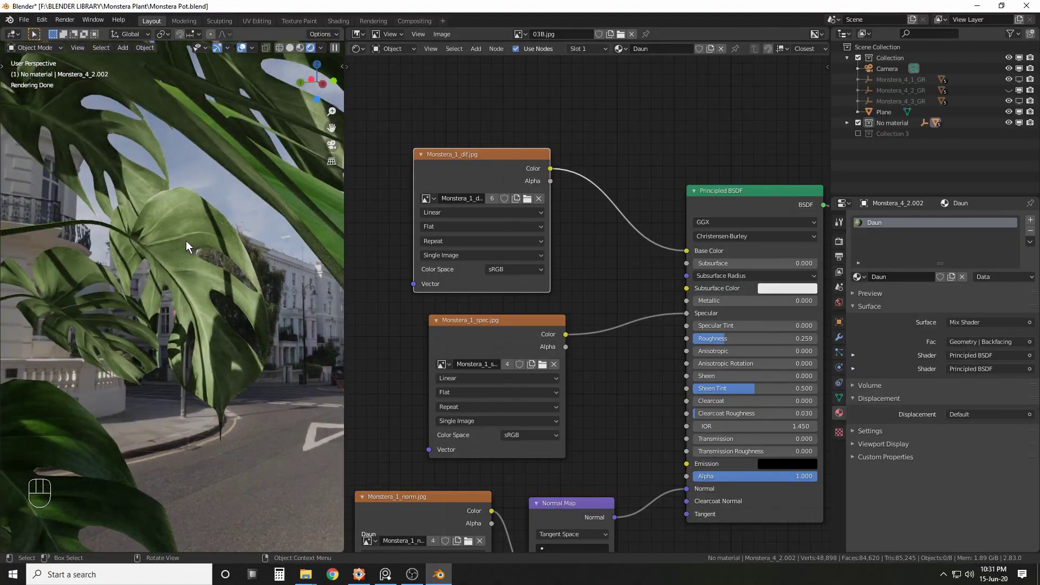
scroll(176, 239, down, 4)
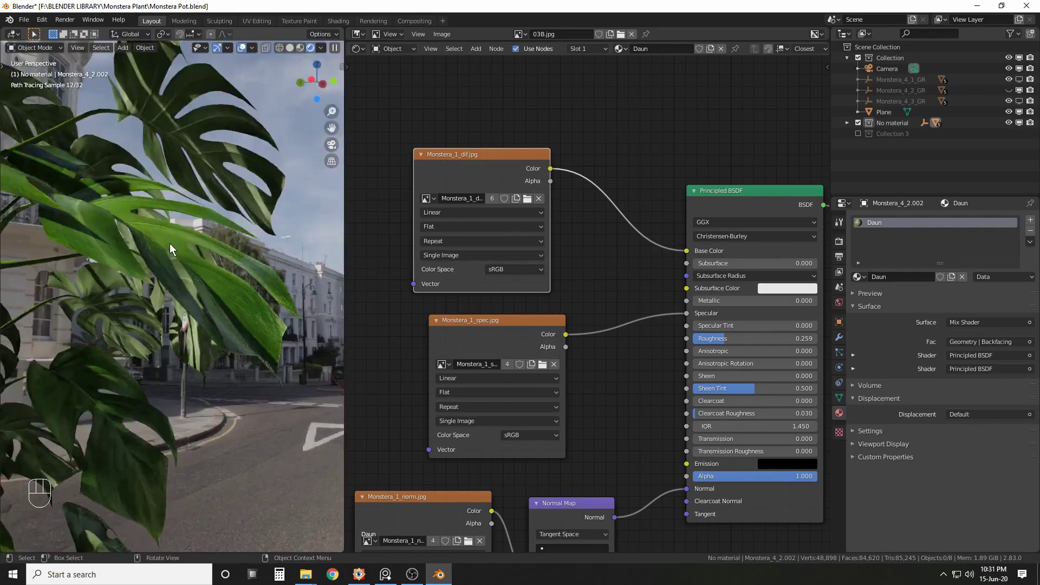
middle_drag(170, 242, 158, 255)
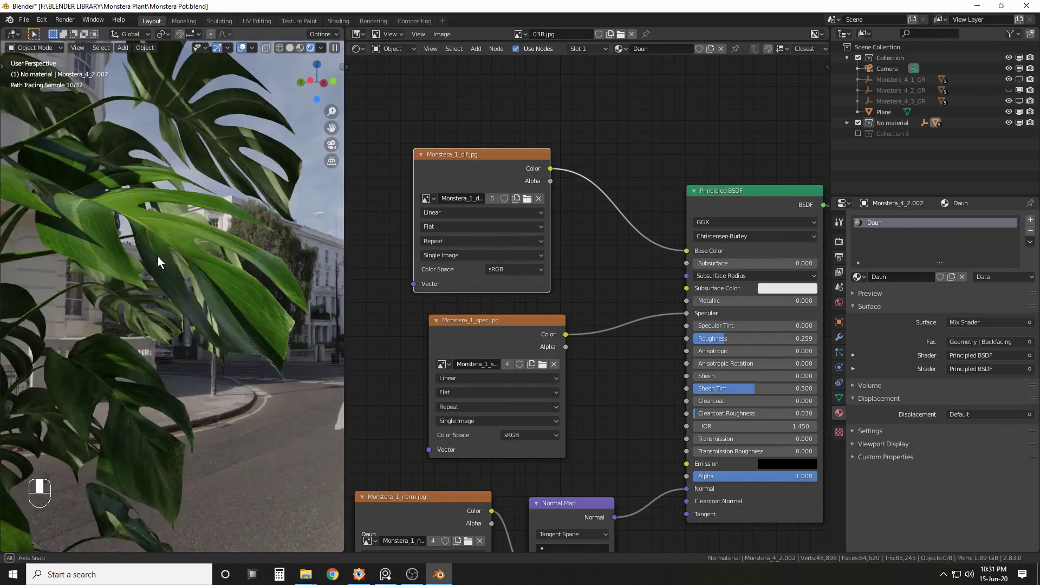
- Move the upper Monstera_1_dif.jpg texture node farther from its Principled BSDF to leave room between them
middle_drag(438, 174, 478, 169)
drag(515, 166, 408, 156)
middle_drag(450, 156, 515, 167)
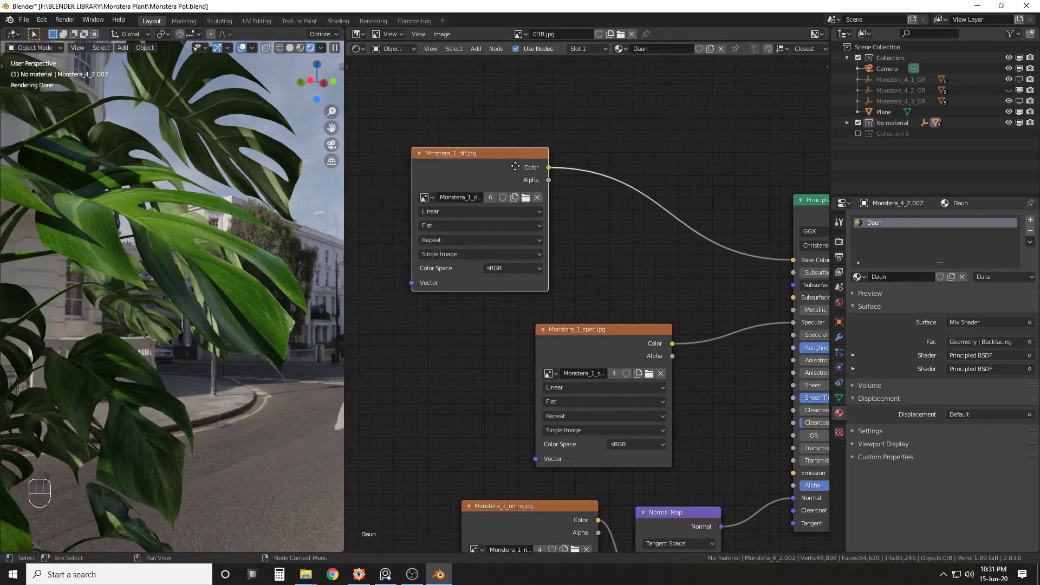
- Insert a Gamma node of 1.3 between the upper Monstera_1_dif.jpg texture and the Principled BSDF's Base Color
drag(515, 165, 453, 165)
key(shift+a)
mouse_move(455, 164)
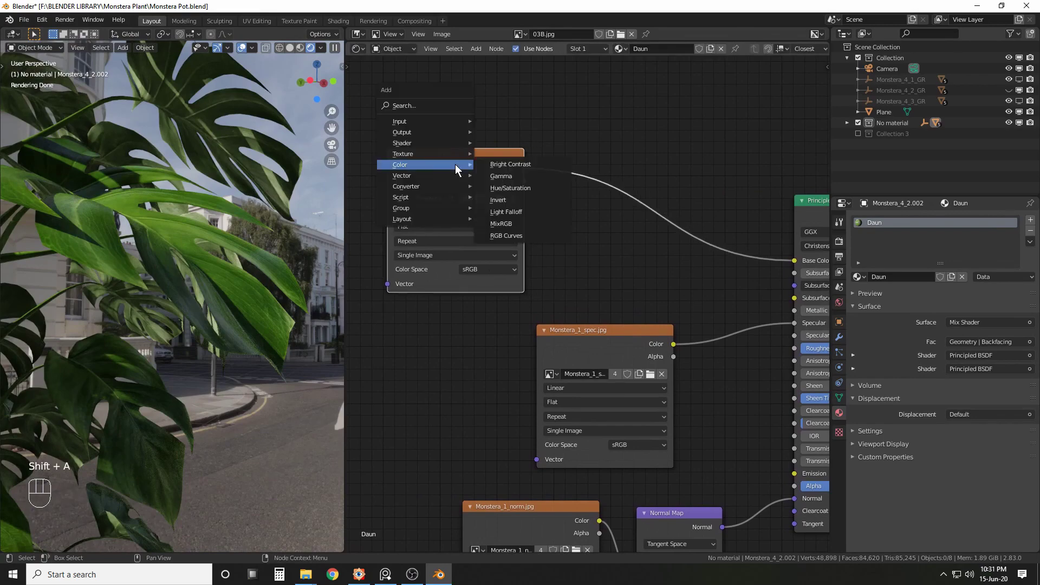
click(515, 176)
click(578, 162)
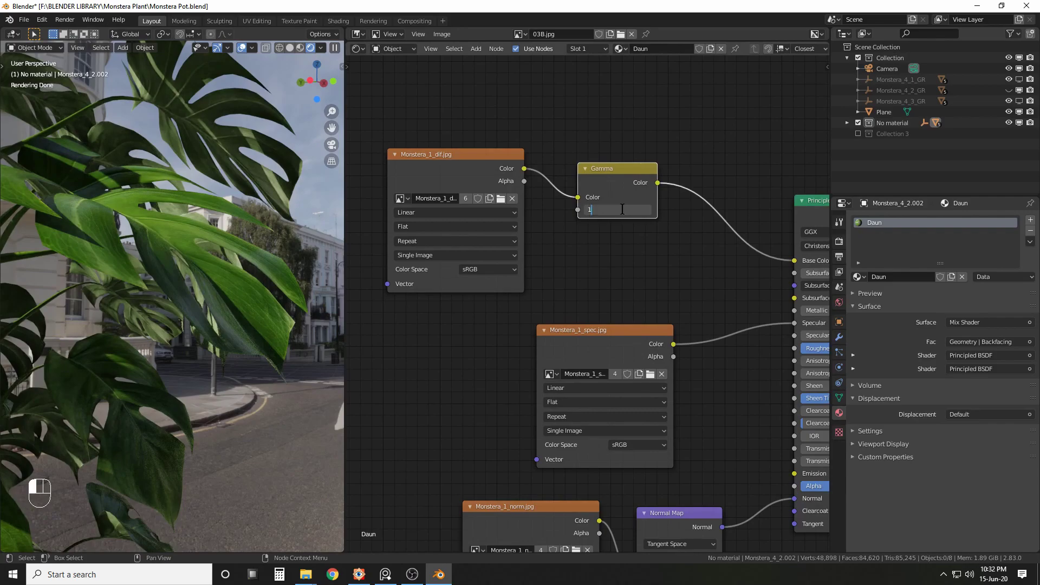
click(622, 209)
text(1.3)
key(Return)
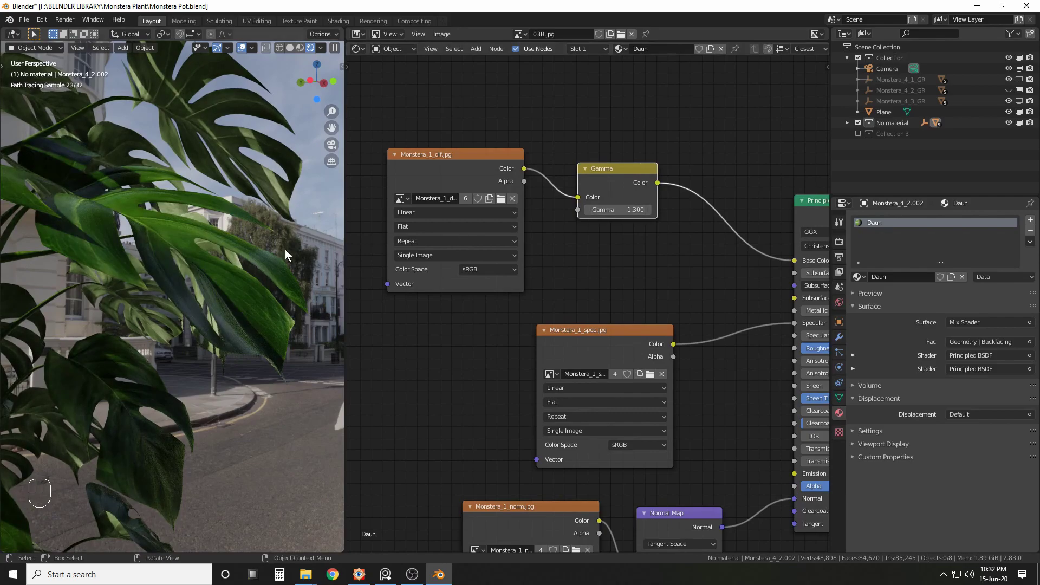
- Duplicate the upper Monstera_1_dif.jpg texture node and place the copy above the upper shader nodes
mouse_move(184, 239)
middle_down()
mouse_move(199, 237)
mouse_move(160, 252)
mouse_move(184, 249)
mouse_move(164, 269)
mouse_move(192, 266)
mouse_move(122, 254)
mouse_move(196, 245)
mouse_move(147, 235)
middle_up()
scroll(146, 235, down, 5)
scroll(480, 242, down, 6)
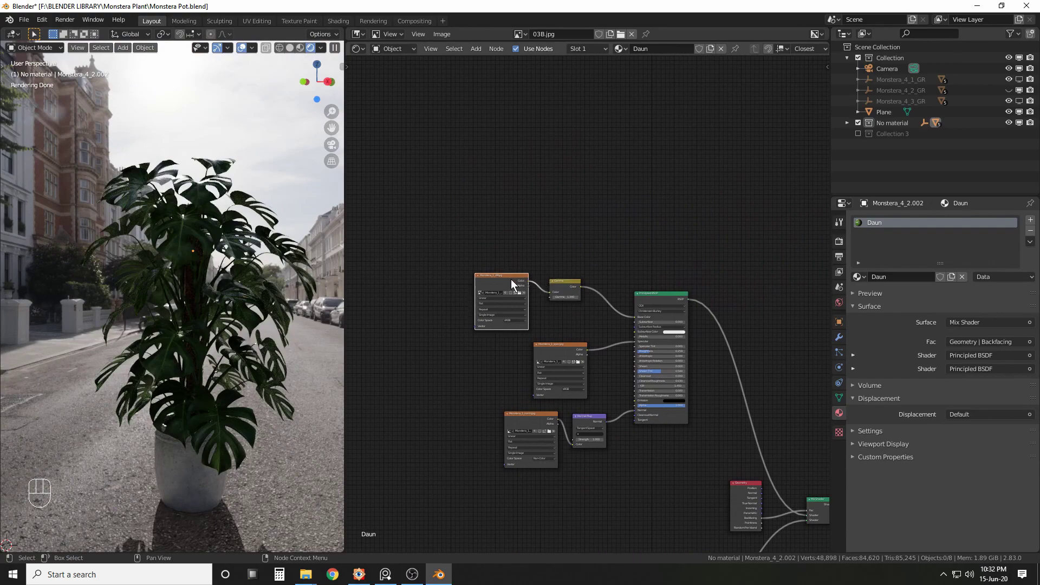
key(shift+d)
click(553, 138)
- Group the upper shader nodes, without the duplicated texture, in a frame labelled Daun atas and colour it yellow
middle_drag(617, 249, 526, 216)
scroll(536, 211, down, 1)
drag(422, 203, 656, 431)
key(ctrl+j)
middle_drag(714, 280, 676, 282)
key(n)
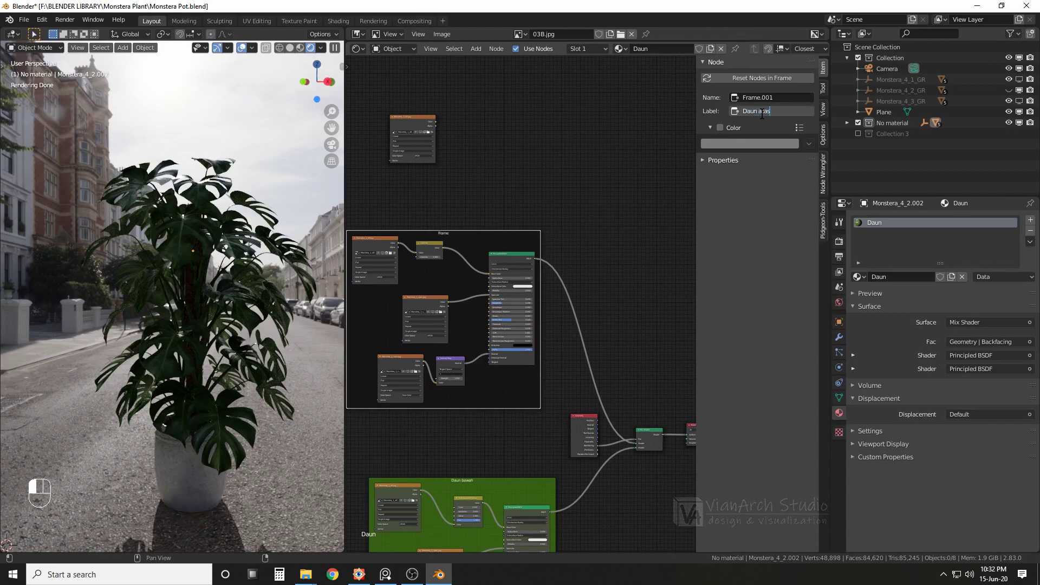
key(Return)
click(720, 127)
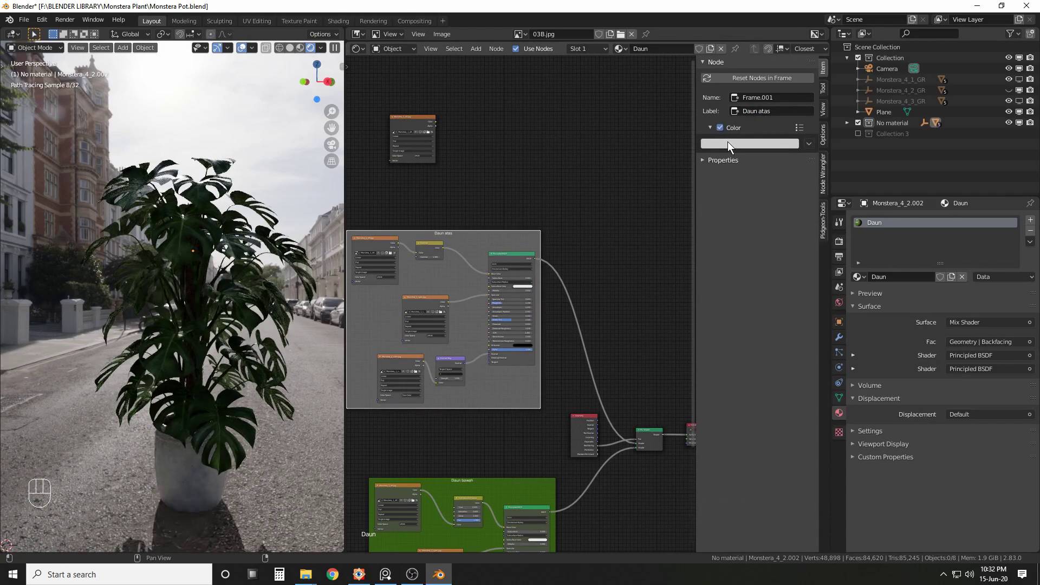
click(727, 141)
mouse_move(736, 196)
mouse_down()
mouse_move(706, 183)
mouse_move(712, 214)
mouse_up()
- Add a Translucent BSDF node above the Daun atas frame, beside the duplicated texture node
middle_drag(533, 166, 499, 179)
middle_drag(609, 370, 601, 367)
scroll(555, 246, up, 3)
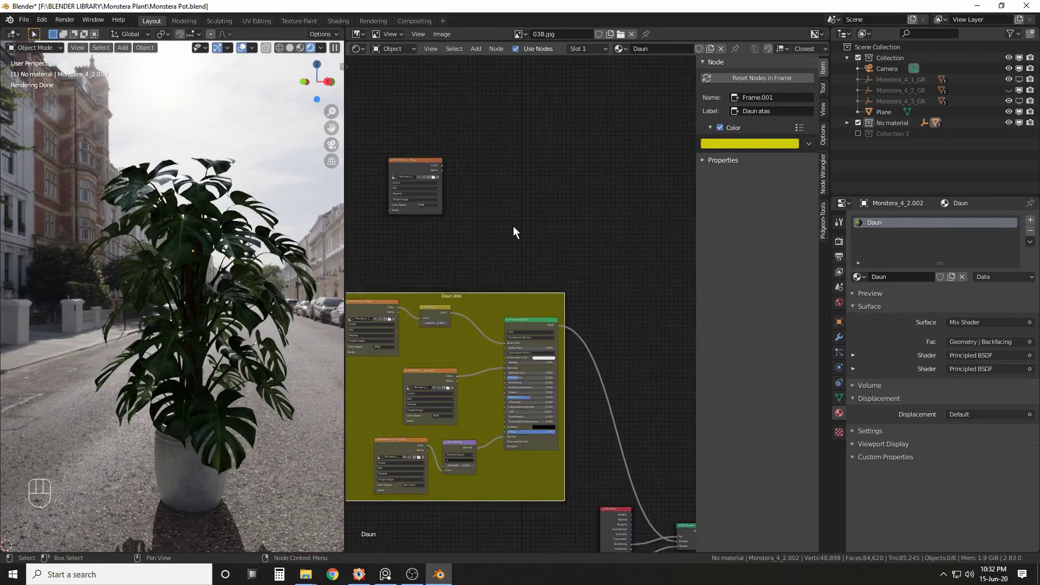
key(shift+a)
mouse_move(530, 208)
mouse_move(509, 188)
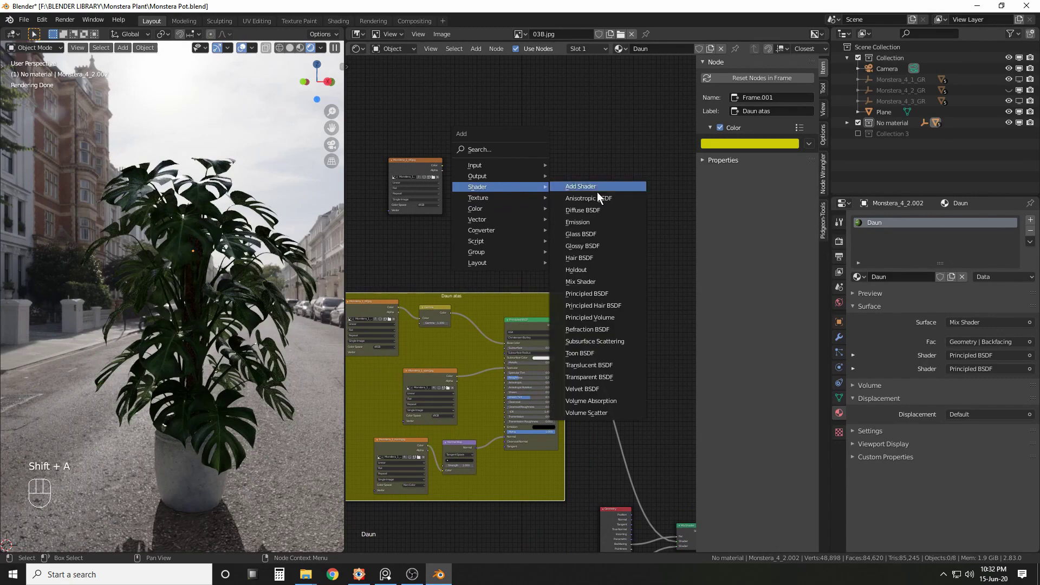
click(595, 365)
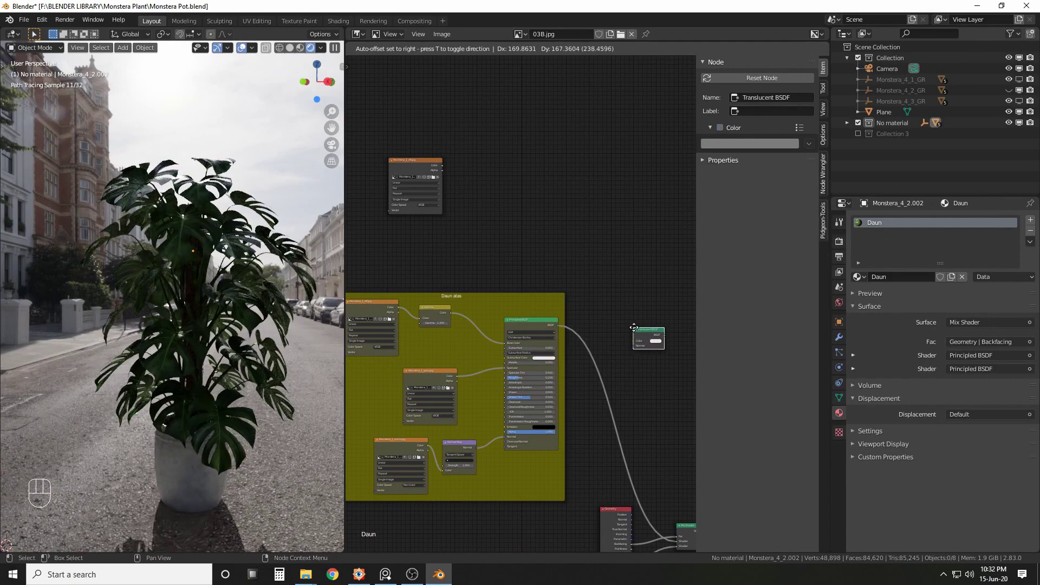
click(619, 208)
- Connect the duplicated Monstera_1_dif.jpg texture's Color output to the Translucent BSDF's Color input
middle_drag(659, 205, 572, 196)
click(600, 192)
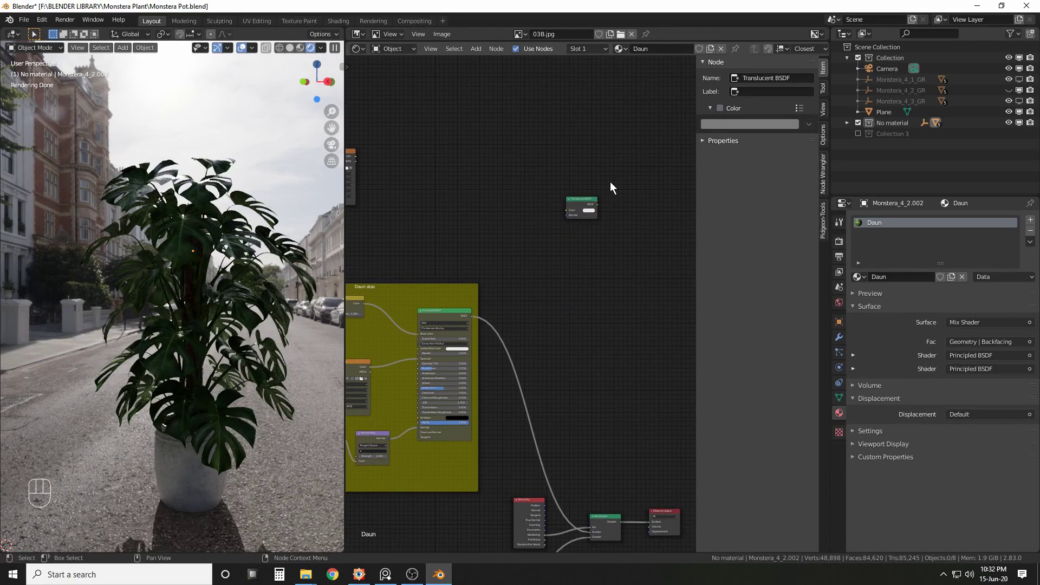
key(n)
middle_drag(604, 165, 628, 164)
scroll(434, 156, up, 2)
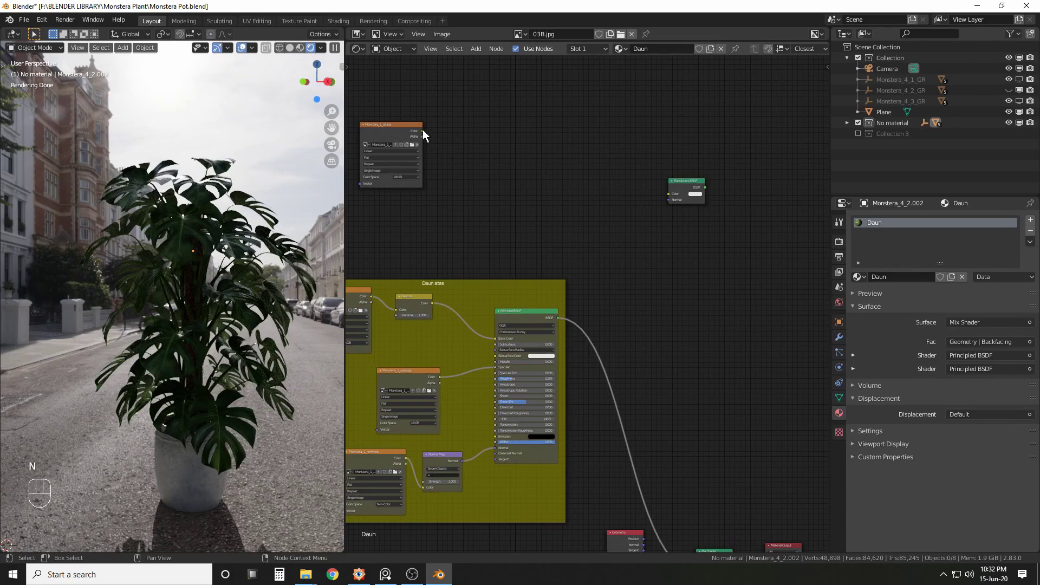
drag(423, 131, 665, 193)
- Reposition the Material Output and Translucent BSDF nodes and add an Add Shader node between them
scroll(532, 197, down, 3)
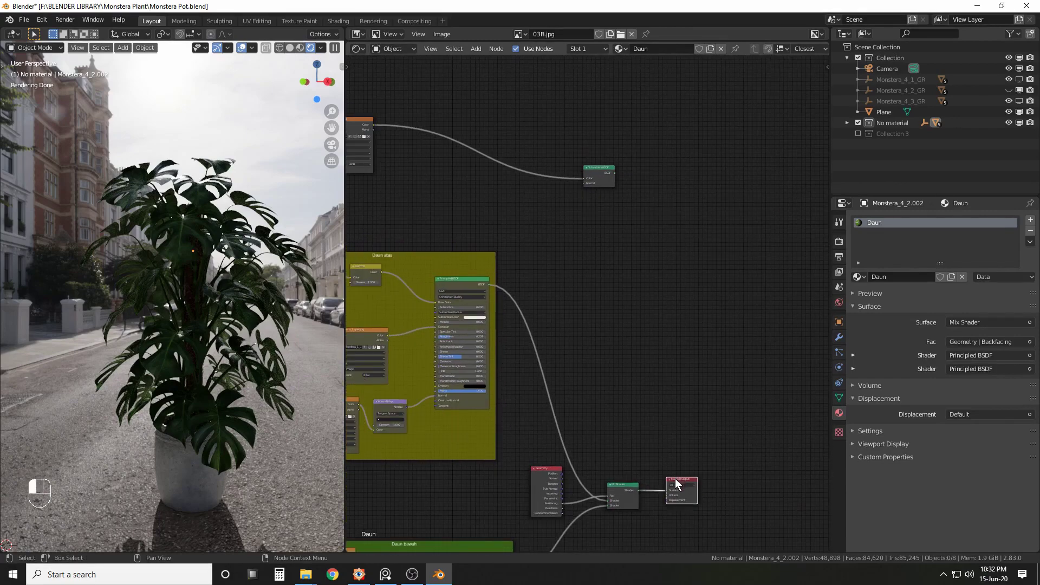
drag(676, 484, 775, 380)
drag(600, 174, 623, 324)
key(shift+a)
mouse_move(666, 328)
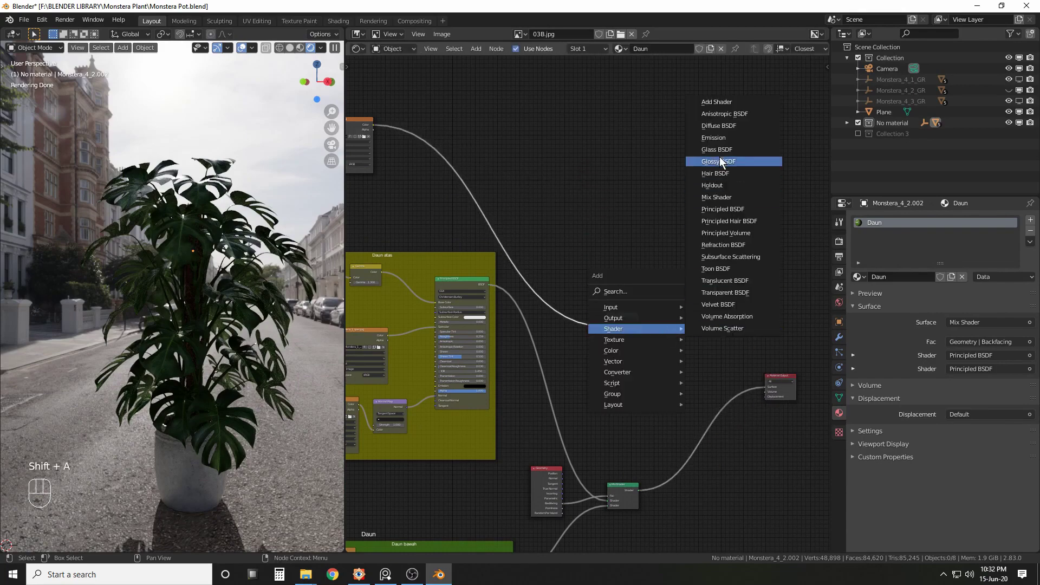
click(726, 102)
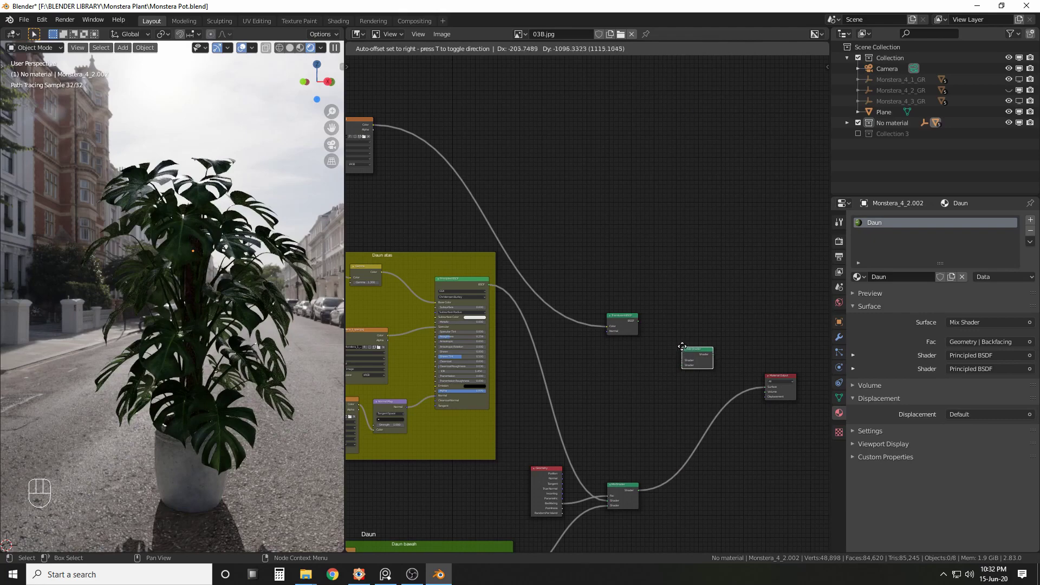
click(655, 332)
- Combine the Mix Shader and Translucent BSDF through the Add Shader into Material Output, and tidy the node positions
drag(637, 321, 681, 365)
mouse_move(638, 490)
mouse_down()
mouse_move(682, 357)
mouse_move(765, 387)
mouse_up()
drag(702, 350, 713, 367)
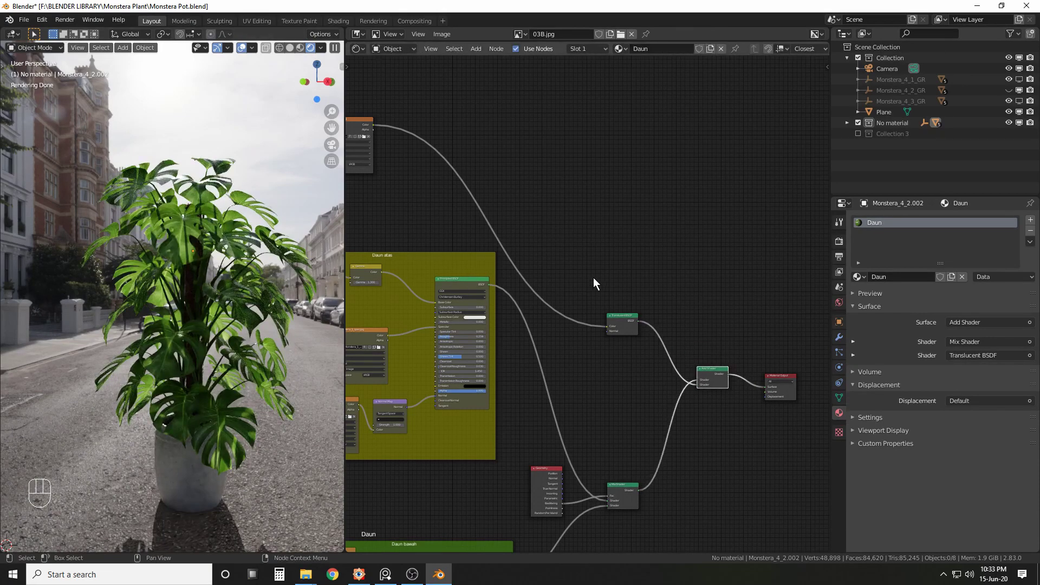
drag(621, 322, 632, 322)
drag(627, 490, 640, 470)
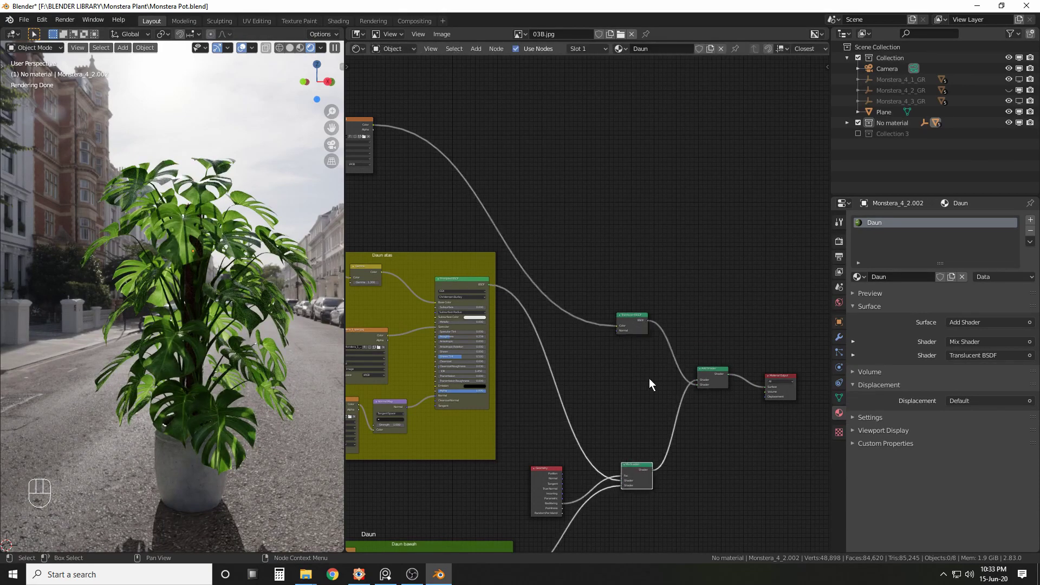
- Examine the light passing through the translucent monstera leaves up close and from several angles
middle_drag(209, 230, 216, 227)
shift+middle_drag(525, 213, 583, 239)
drag(407, 147, 406, 151)
scroll(190, 227, up, 8)
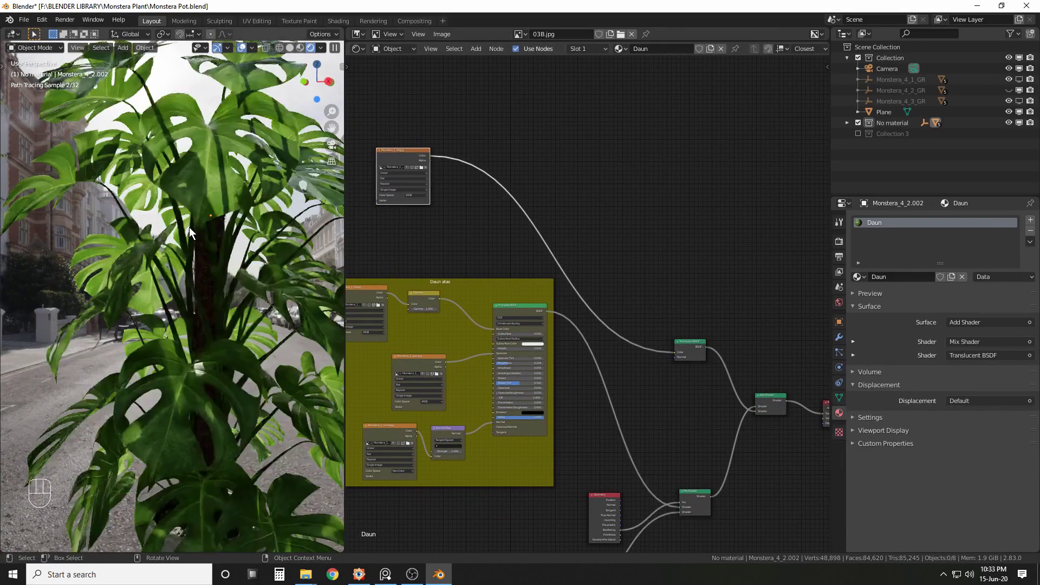
middle_drag(190, 226, 125, 272)
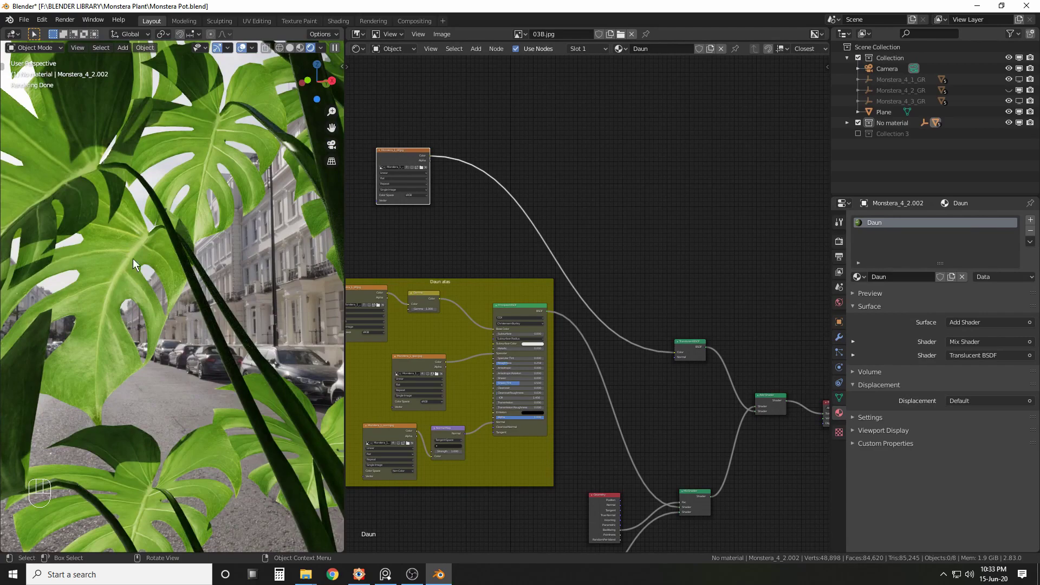
middle_drag(118, 291, 126, 283)
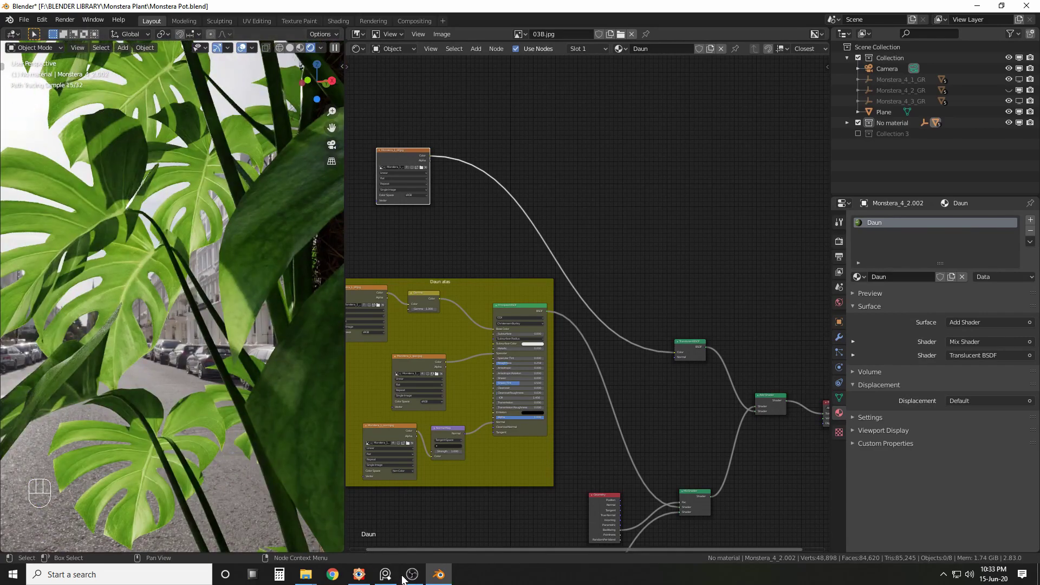
scroll(148, 290, down, 6)
scroll(158, 287, up, 3)
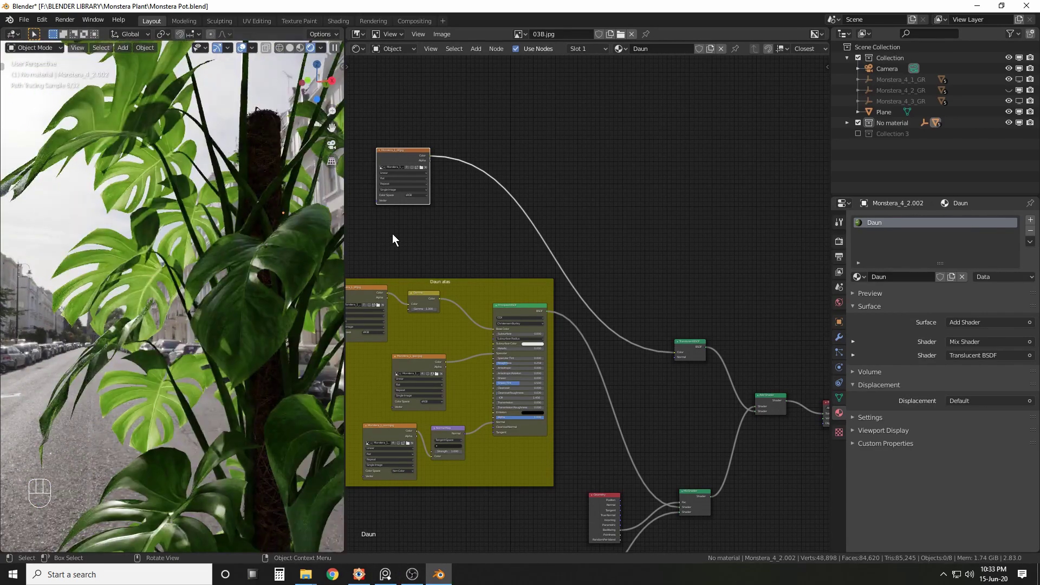
middle_drag(445, 226, 455, 229)
- Study the backlit leaf photos on the reference image board and compare them with the rendered monstera leaves
click(393, 575)
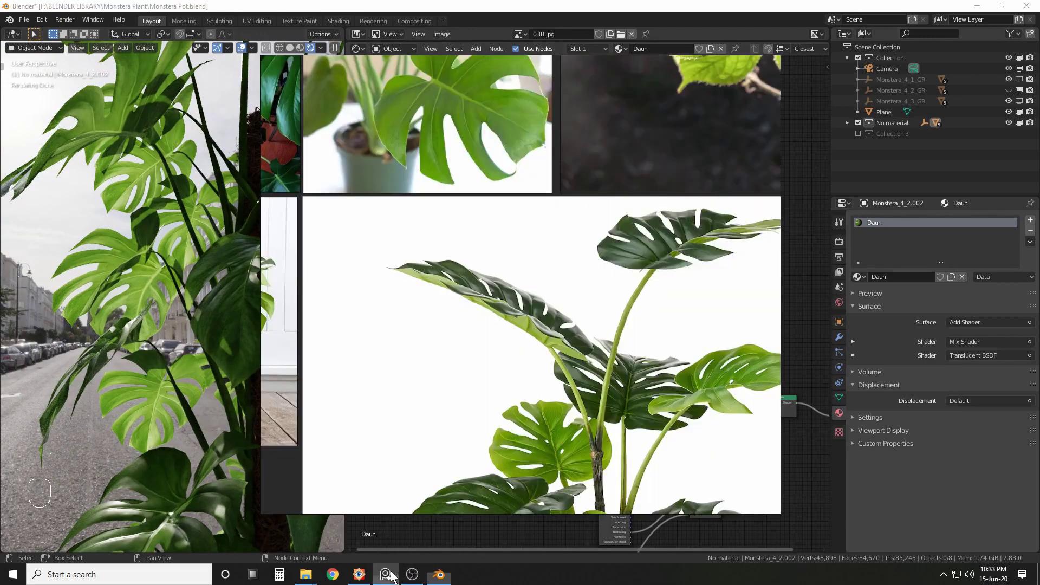
scroll(529, 285, down, 4)
scroll(601, 321, up, 8)
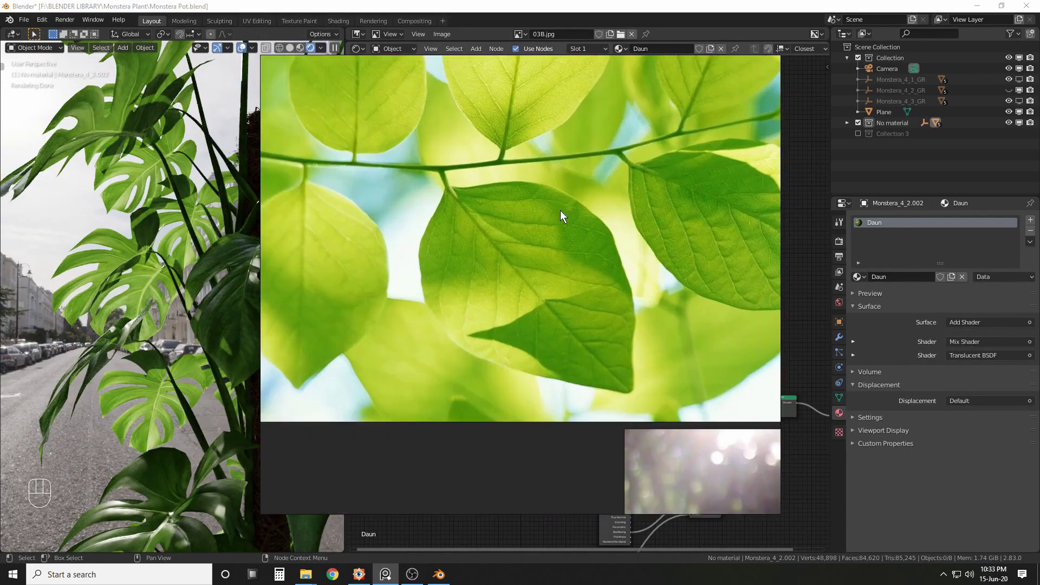
scroll(494, 313, down, 2)
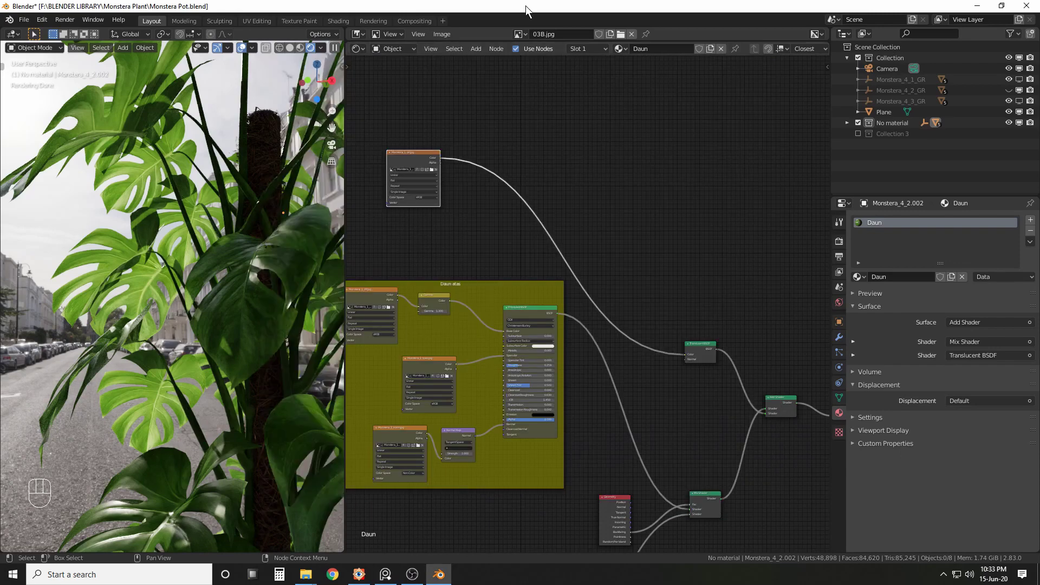
middle_drag(148, 194, 132, 162)
click(131, 149)
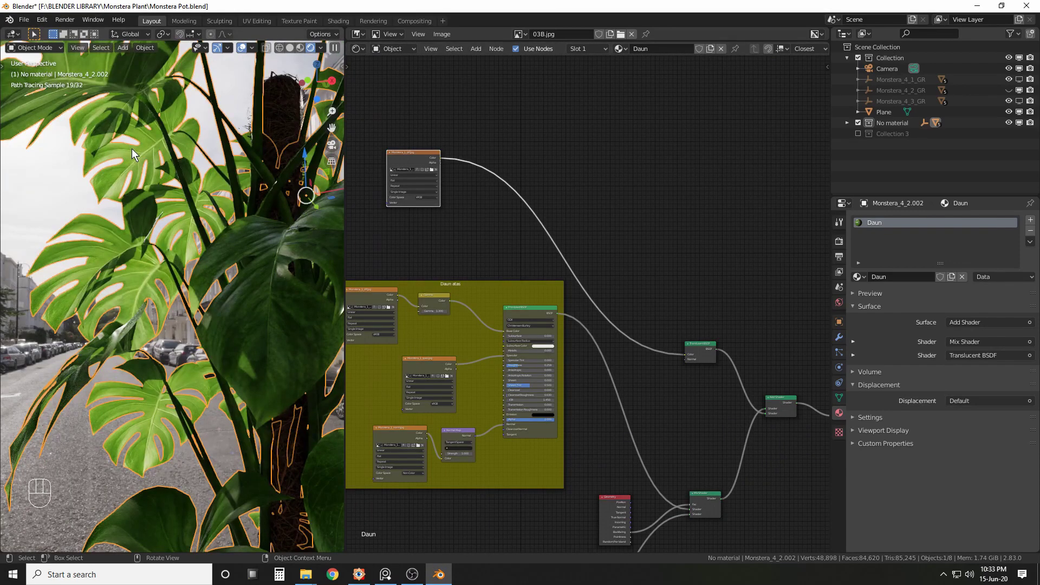
key(alt+a)
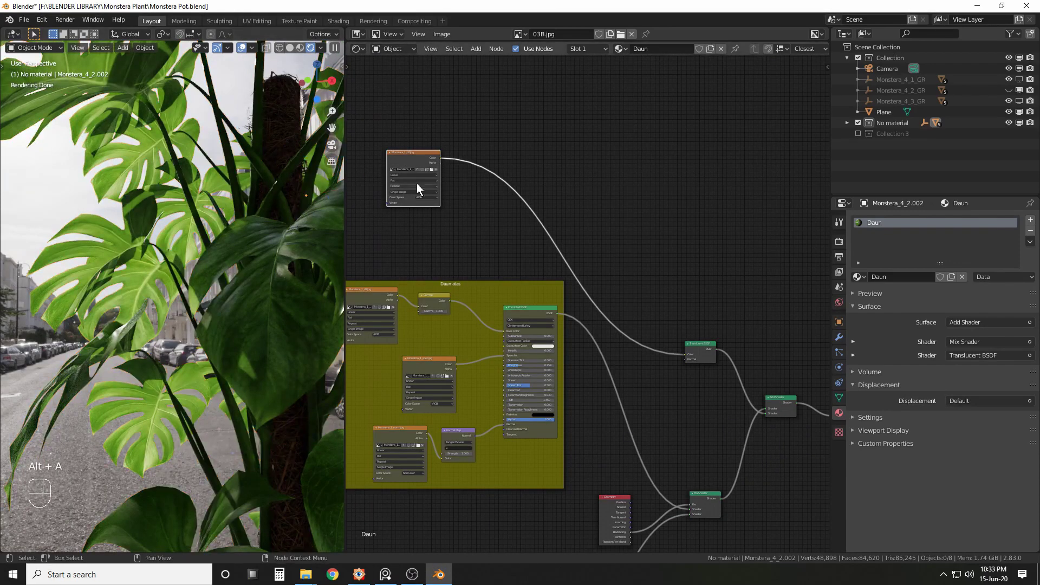
- Move the Translucent BSDF up and its texture node farther away to make room between them
drag(706, 342, 732, 187)
middle_drag(545, 126, 563, 153)
drag(429, 180, 414, 178)
scroll(508, 185, up, 3)
middle_drag(507, 185, 513, 190)
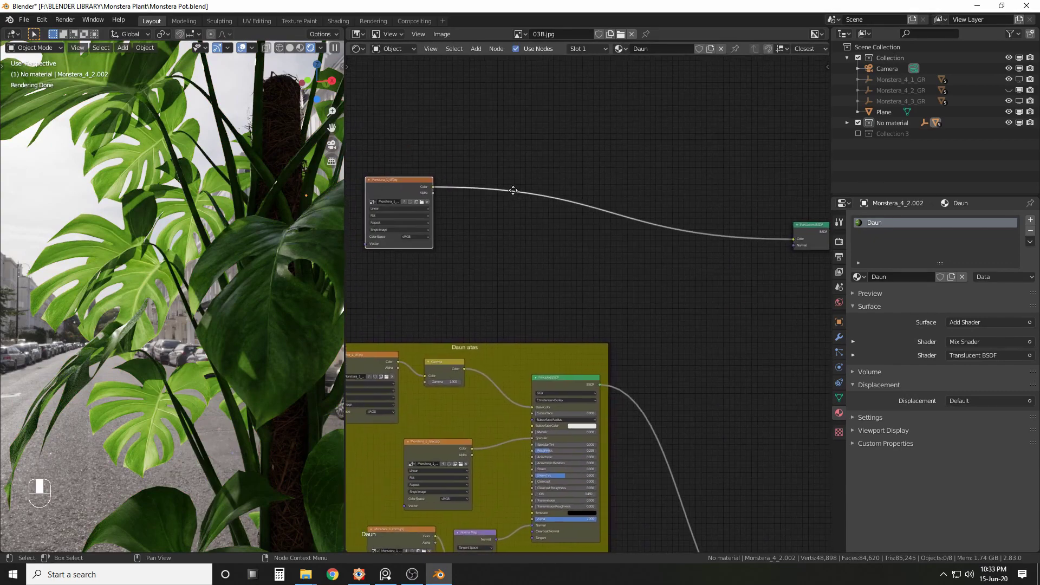
drag(400, 178, 377, 177)
middle_drag(379, 182, 519, 181)
drag(519, 180, 490, 181)
click(537, 147)
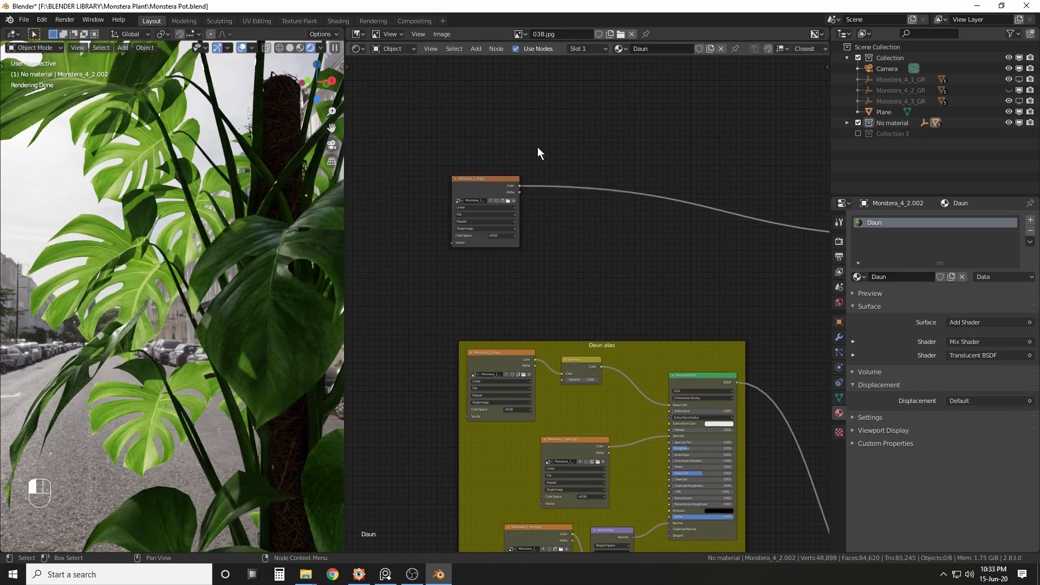
- Insert a ColorRamp node between the duplicated Monstera_1_dif.jpg texture and the Translucent BSDF
middle_drag(644, 153, 575, 155)
key(shift+a)
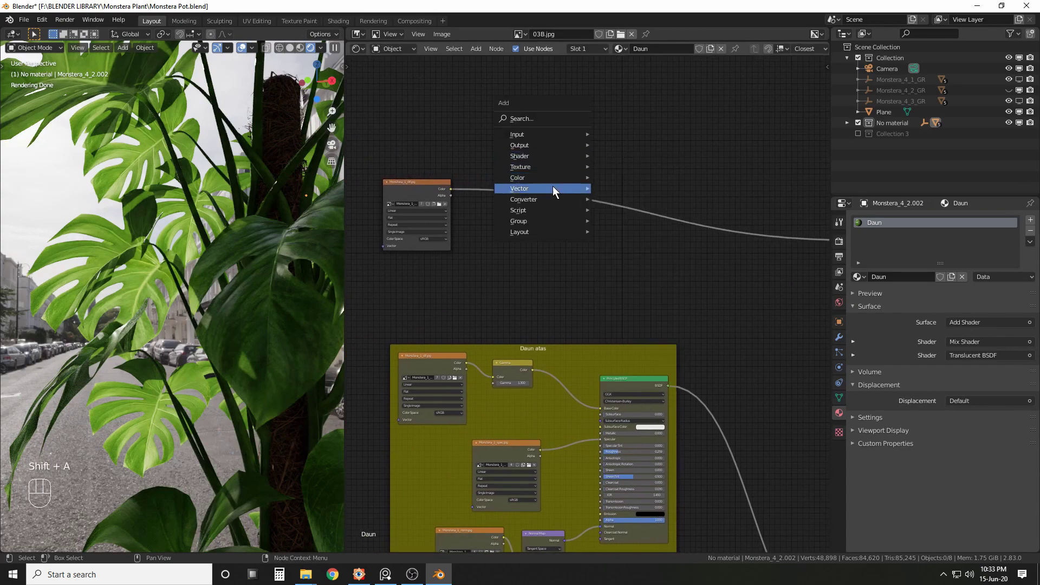
mouse_move(548, 198)
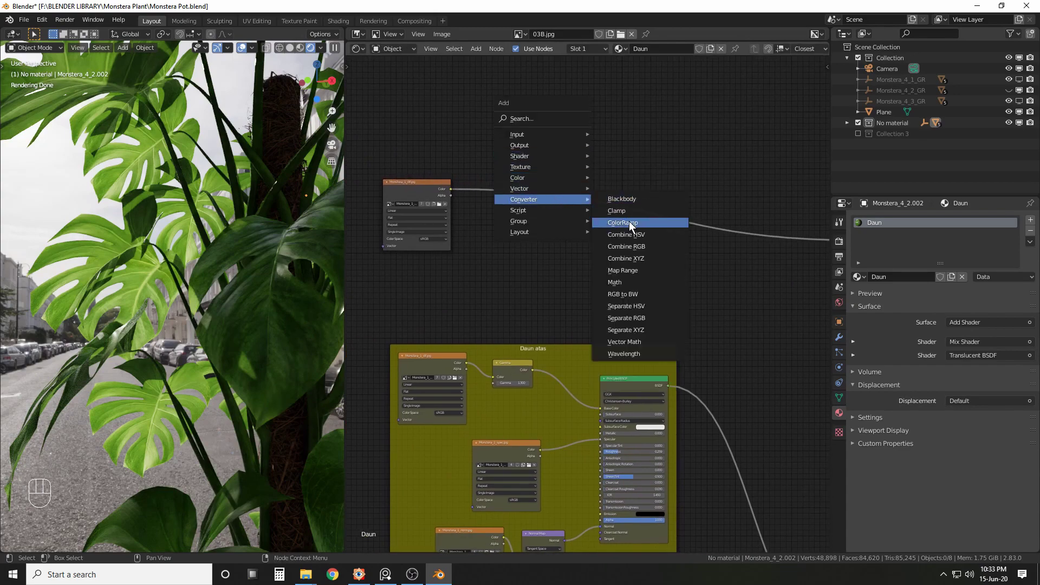
click(622, 200)
click(485, 165)
- Preview the ColorRamp output on the leaves and reverse its stops, with white at the start and black at about 0.286
scroll(471, 153, up, 2)
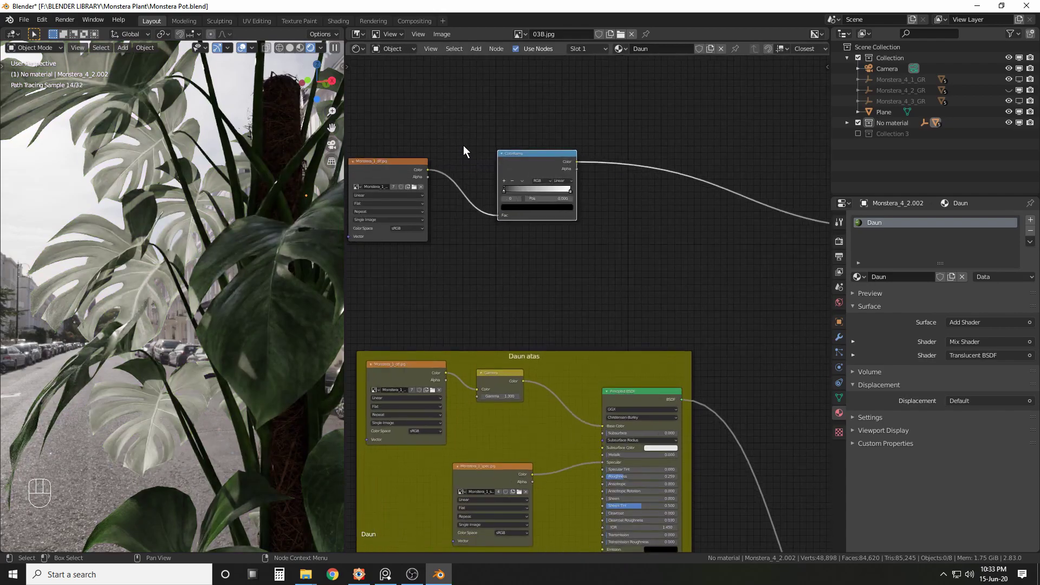
scroll(164, 213, up, 2)
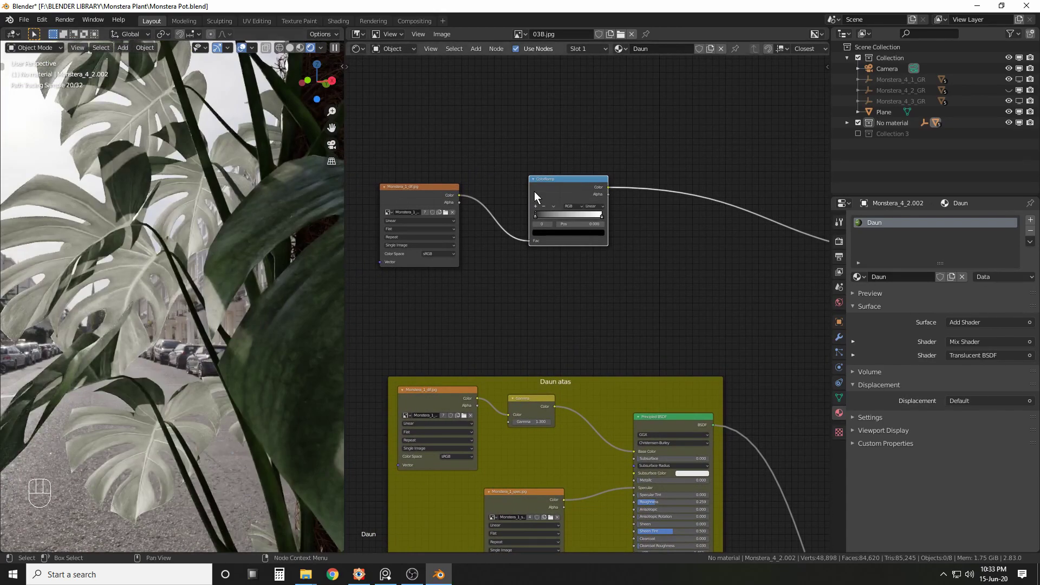
ctrl+shift+click(561, 184)
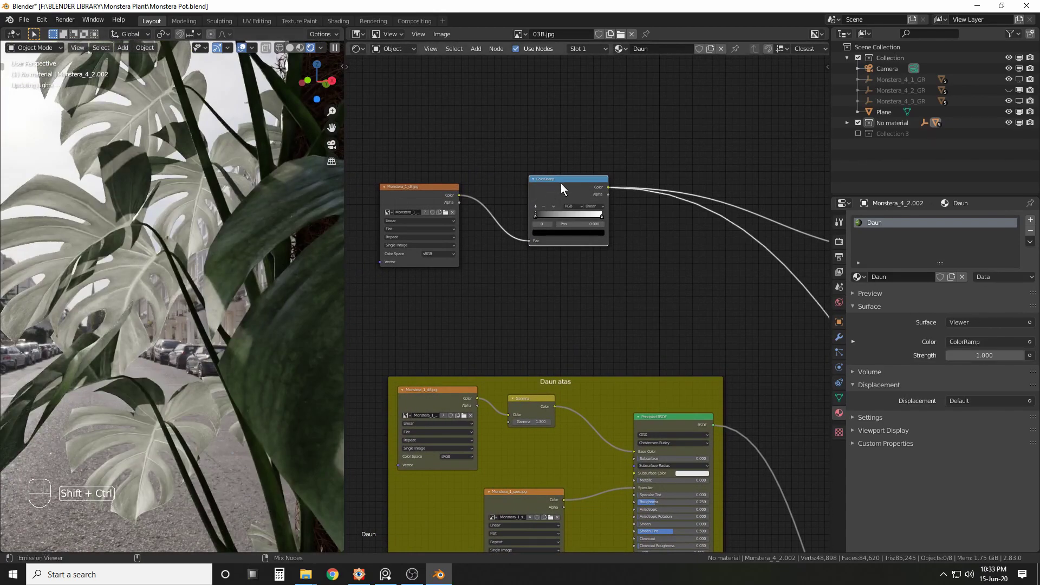
scroll(554, 161, up, 1)
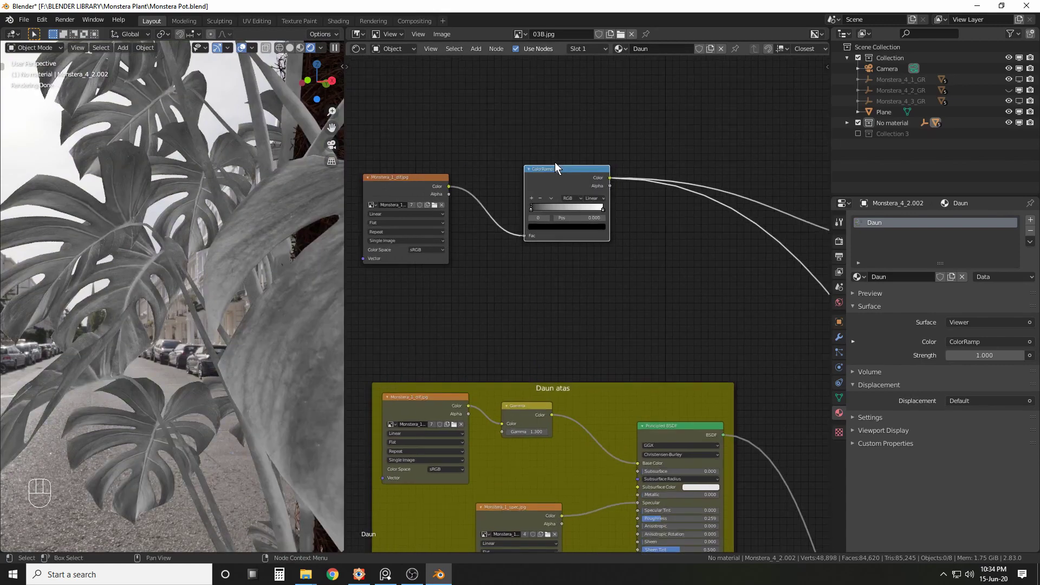
middle_drag(571, 116, 579, 147)
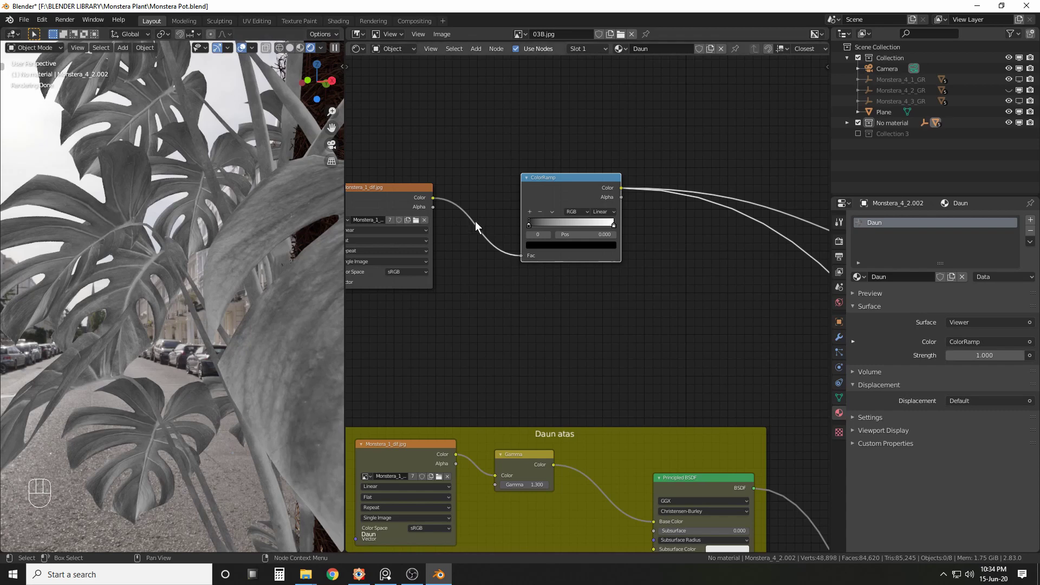
drag(528, 223, 549, 223)
drag(614, 224, 552, 225)
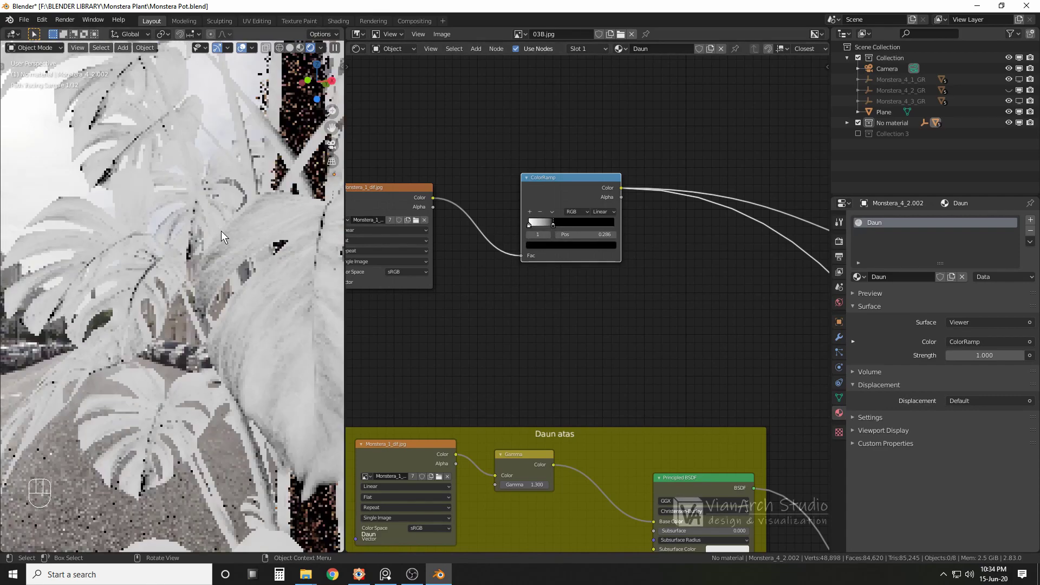
- Raise the HSV value of the ColorRamp's white stop to 1.5 and check the effect on the leaves
middle_drag(221, 230, 147, 247)
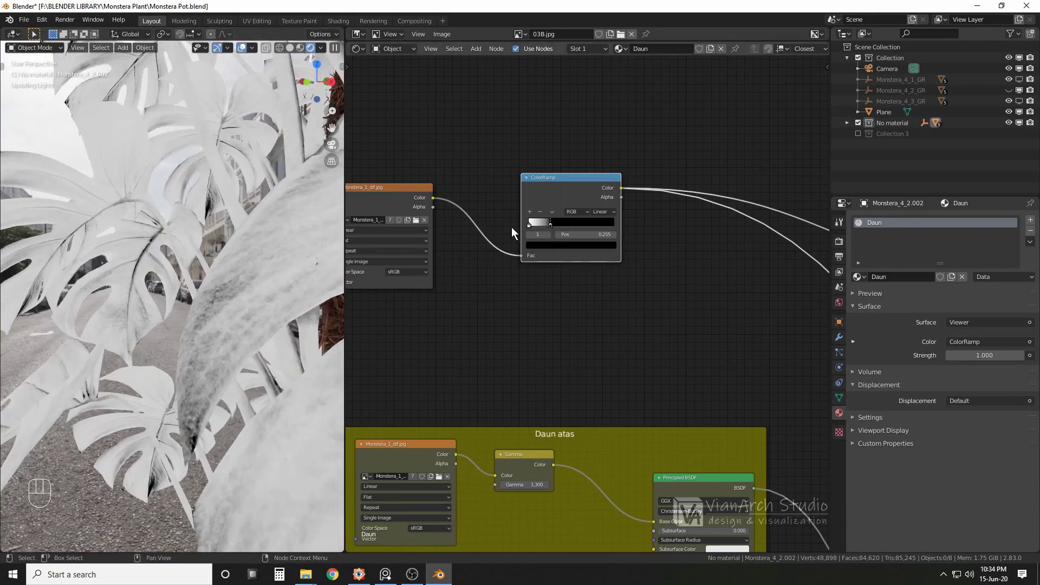
click(529, 226)
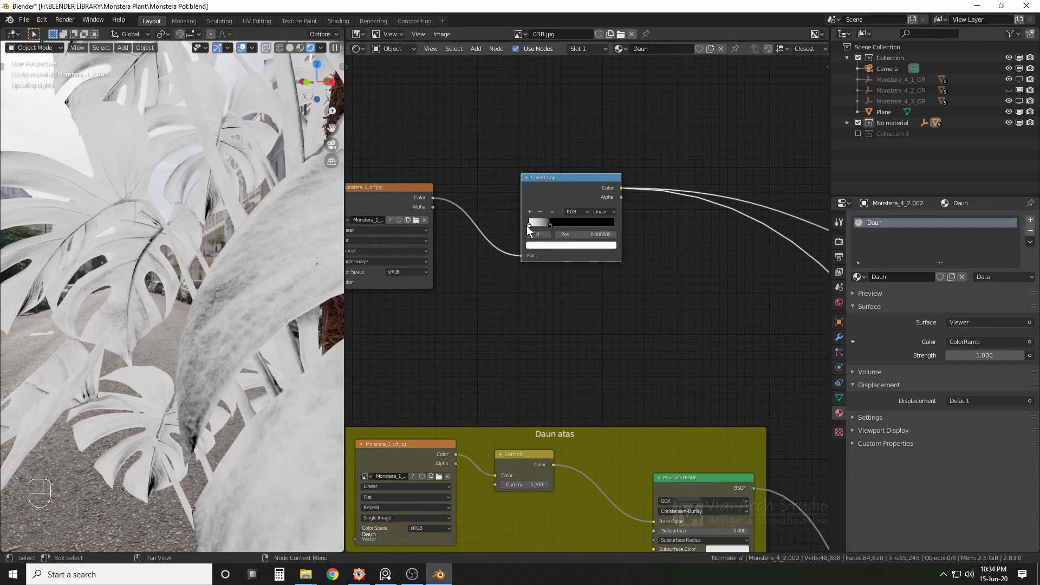
click(550, 245)
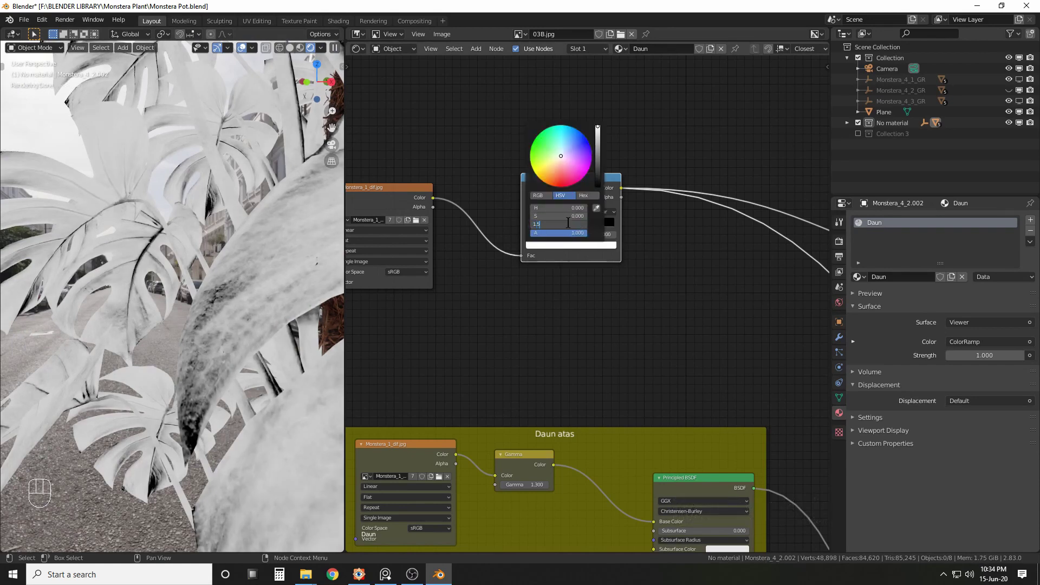
key(Return)
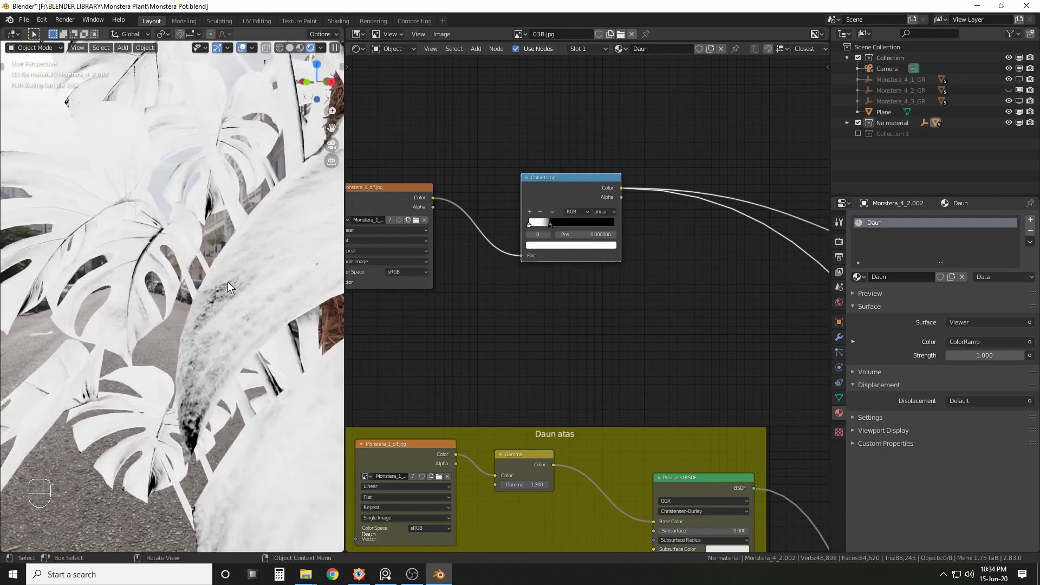
scroll(149, 268, down, 3)
mouse_move(154, 261)
middle_down()
mouse_move(157, 238)
mouse_move(157, 255)
middle_up()
scroll(157, 255, up, 3)
scroll(157, 255, up, 1)
- Insert a MixRGB node on the link between the ColorRamp and the Translucent BSDF
middle_drag(536, 279, 446, 260)
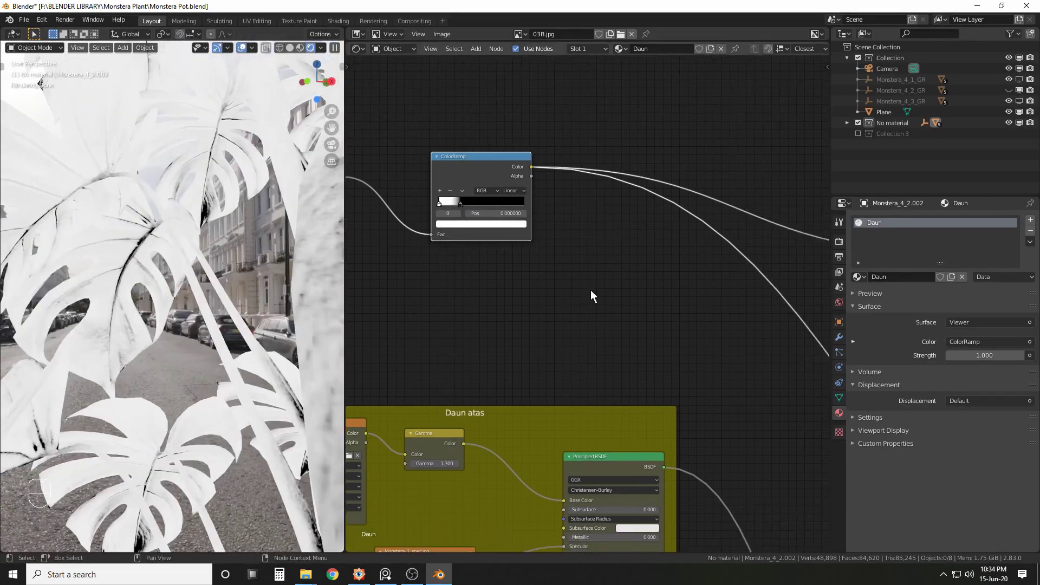
scroll(590, 290, down, 3)
middle_drag(645, 292, 508, 301)
key(shift+a)
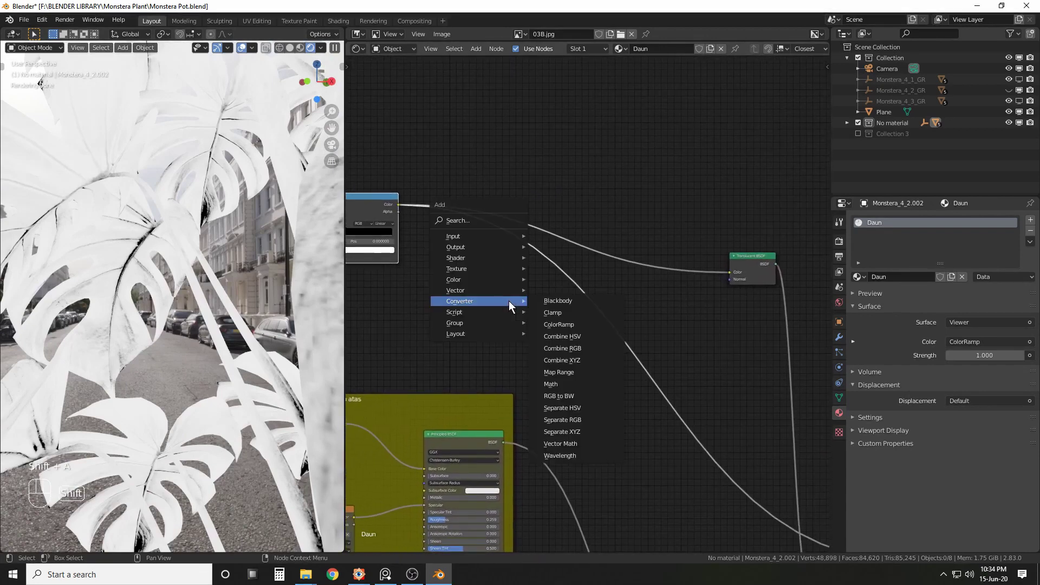
mouse_move(492, 279)
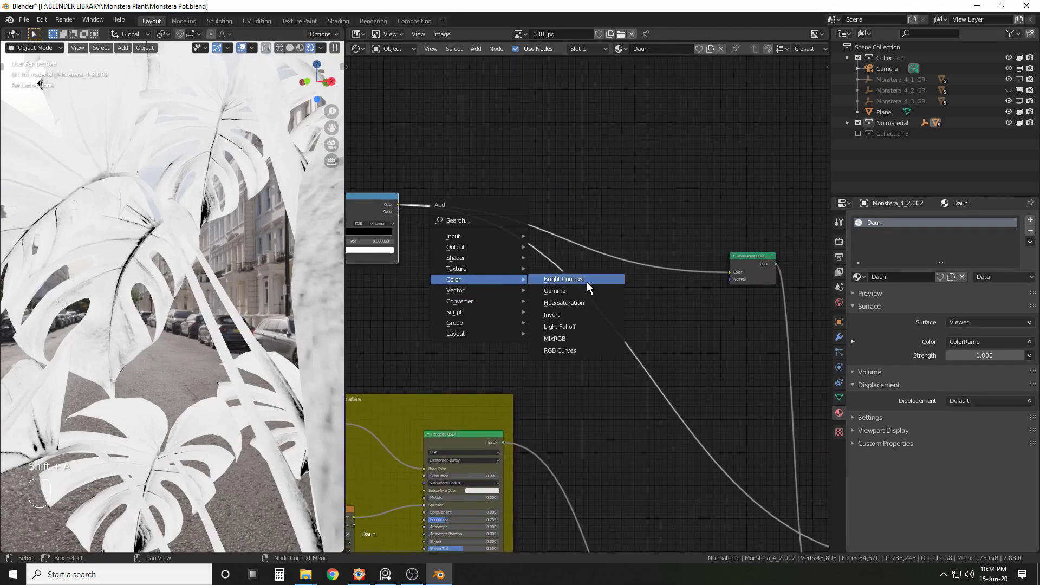
click(558, 339)
click(553, 193)
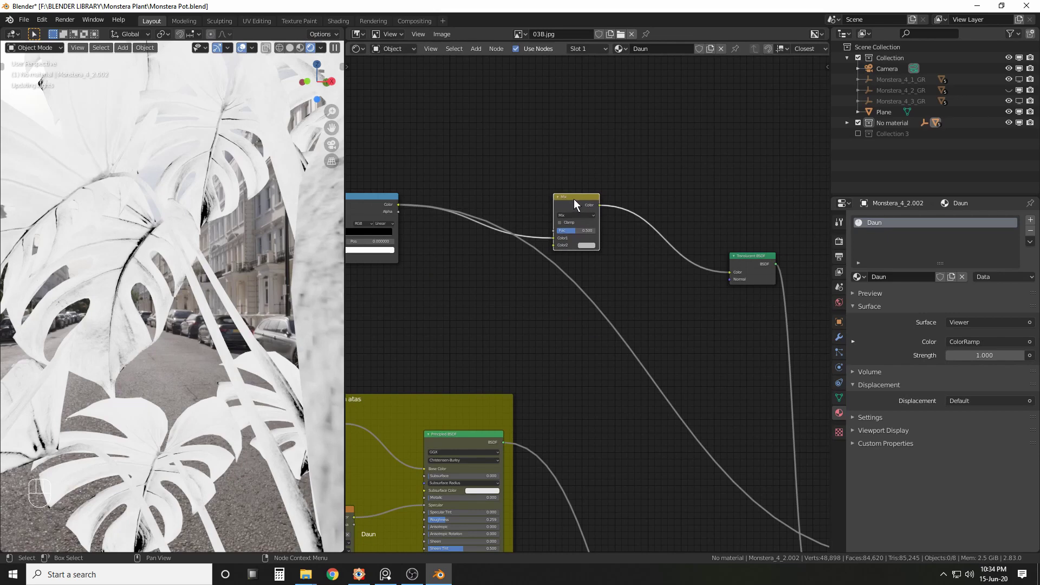
drag(574, 199, 575, 186)
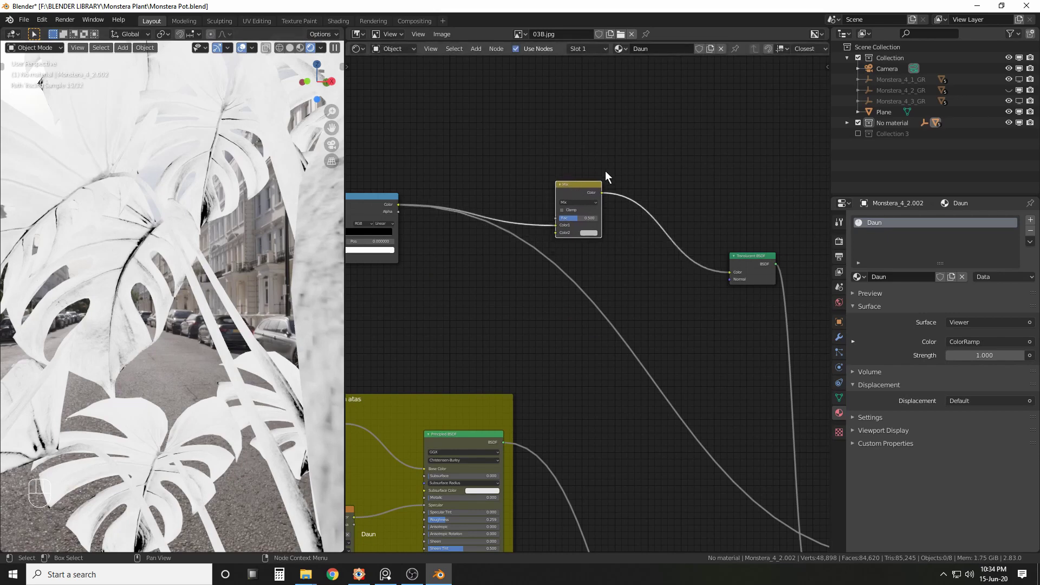
- Move the ColorRamp link to the Mix node's Color2 input and set its blending mode to Soft Light
scroll(611, 162, up, 1)
drag(547, 205, 546, 214)
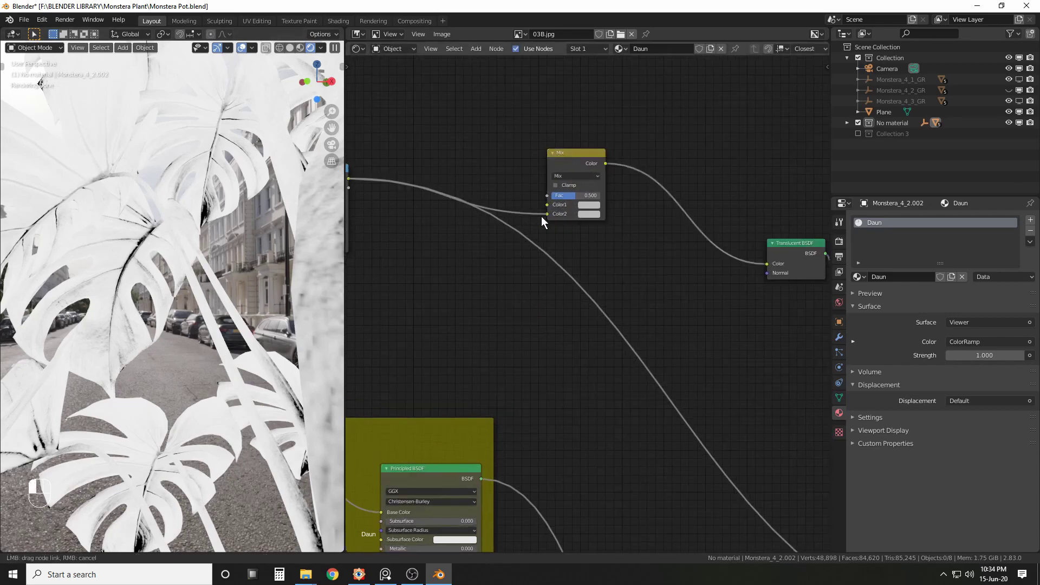
click(578, 176)
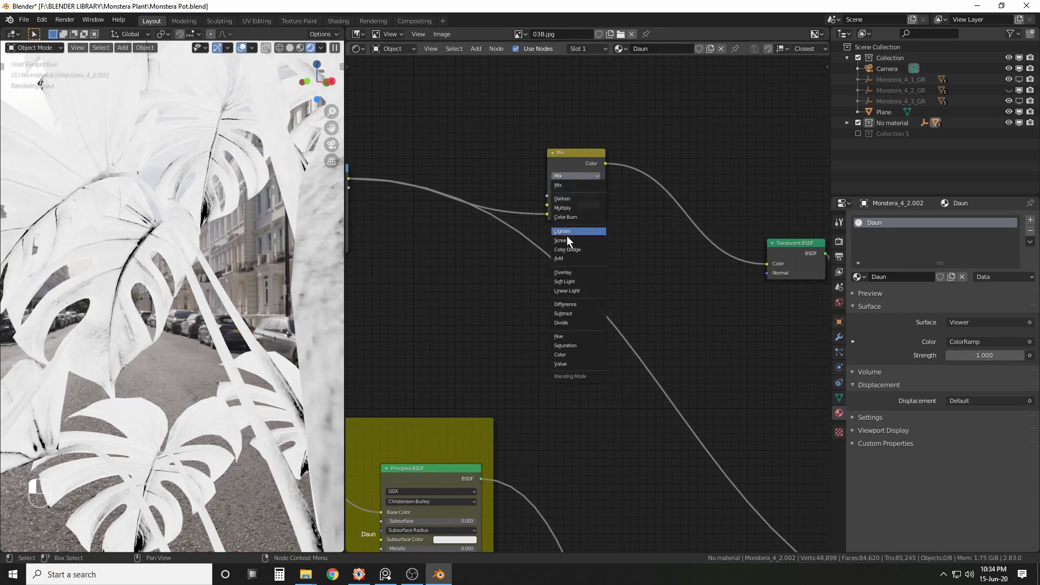
click(569, 280)
- Set the Soft Light node's Color1 to a dark yellow-green with hue 0.2, saturation 1 and value 0.3
click(590, 205)
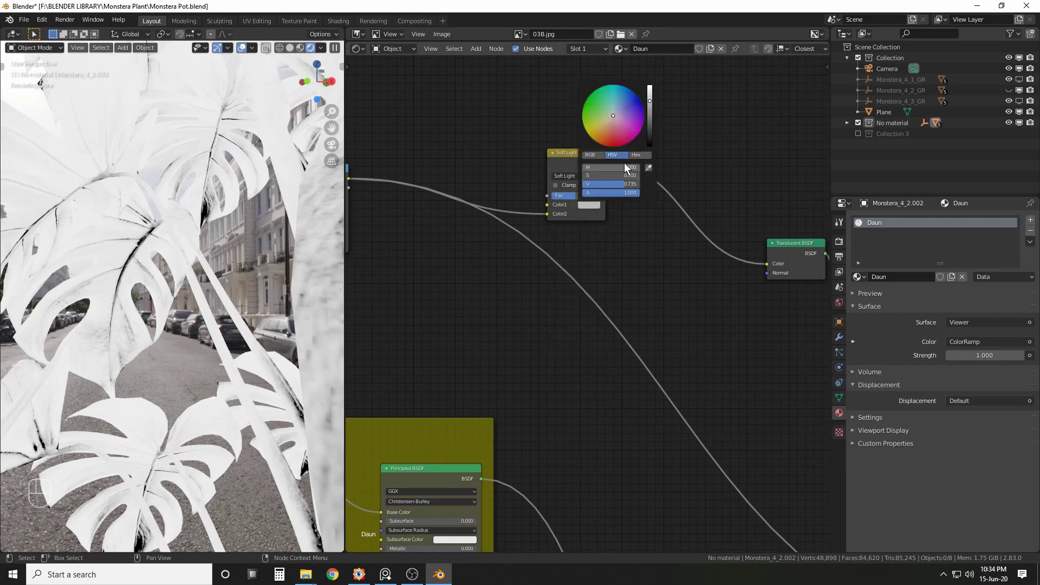
drag(613, 115, 583, 124)
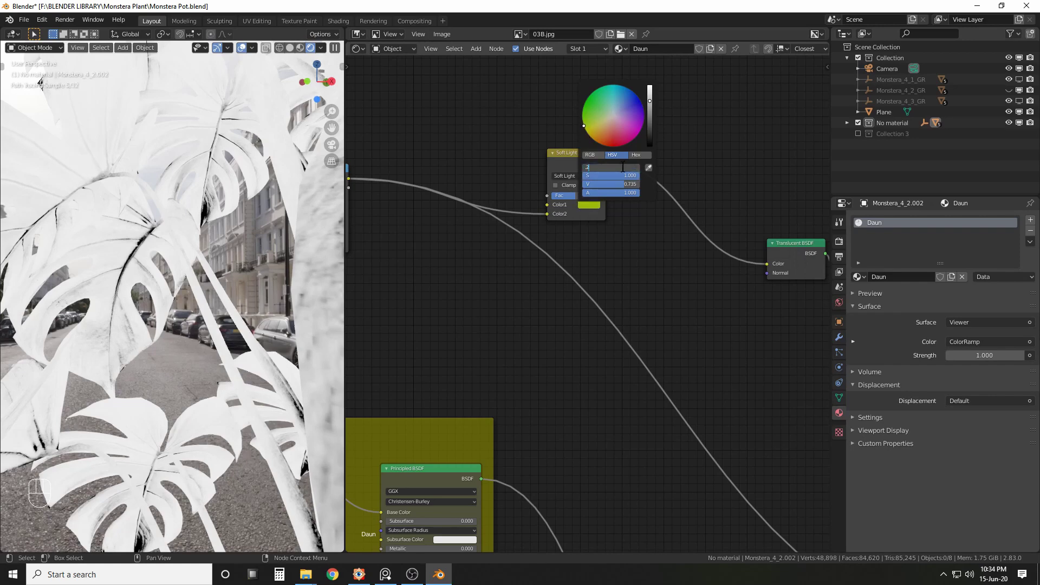
click(624, 184)
text(.3)
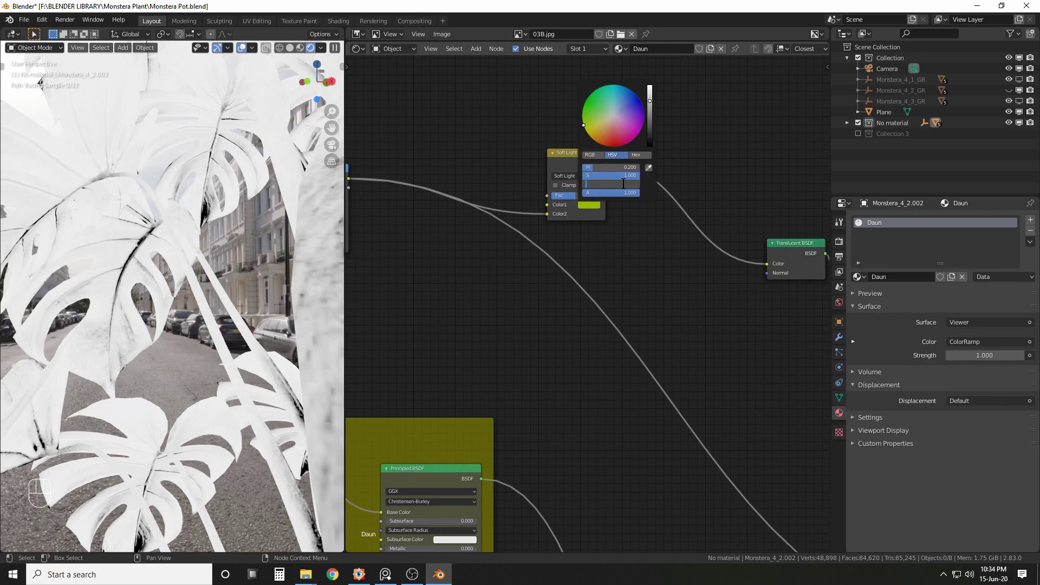
key(Return)
- Preview the Soft Light output on the leaves and reconnect the Add Shader to the Material Output
middle_drag(632, 237, 652, 248)
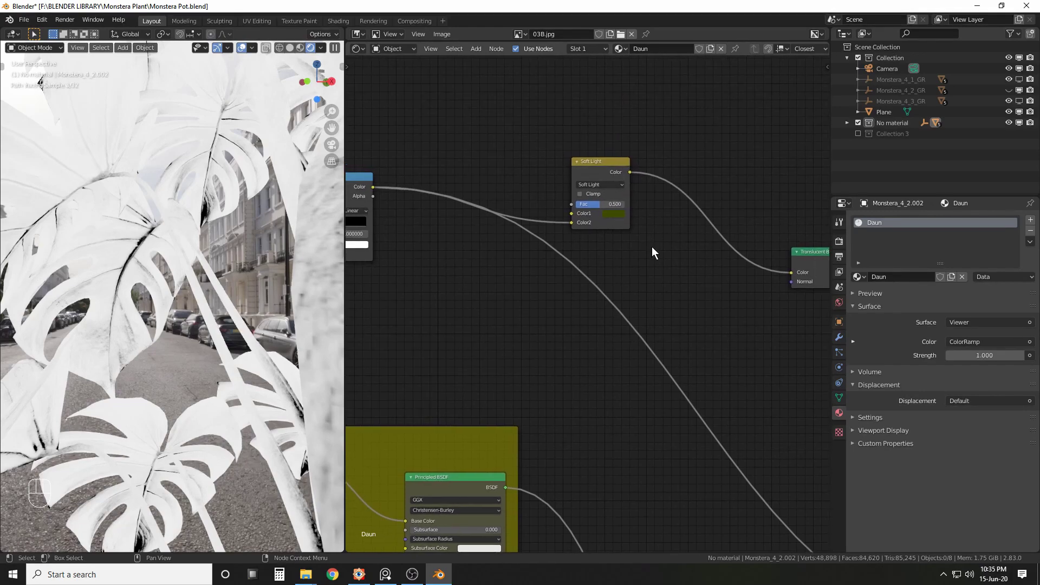
ctrl+shift+click(600, 160)
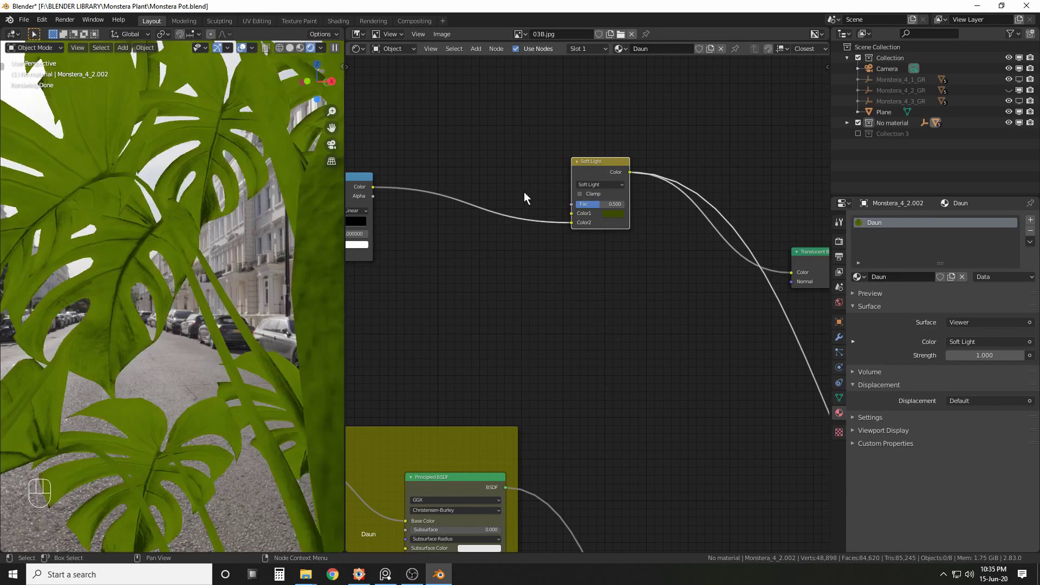
middle_drag(131, 248, 173, 252)
scroll(595, 297, down, 4)
middle_drag(615, 297, 428, 156)
ctrl+shift+click(646, 414)
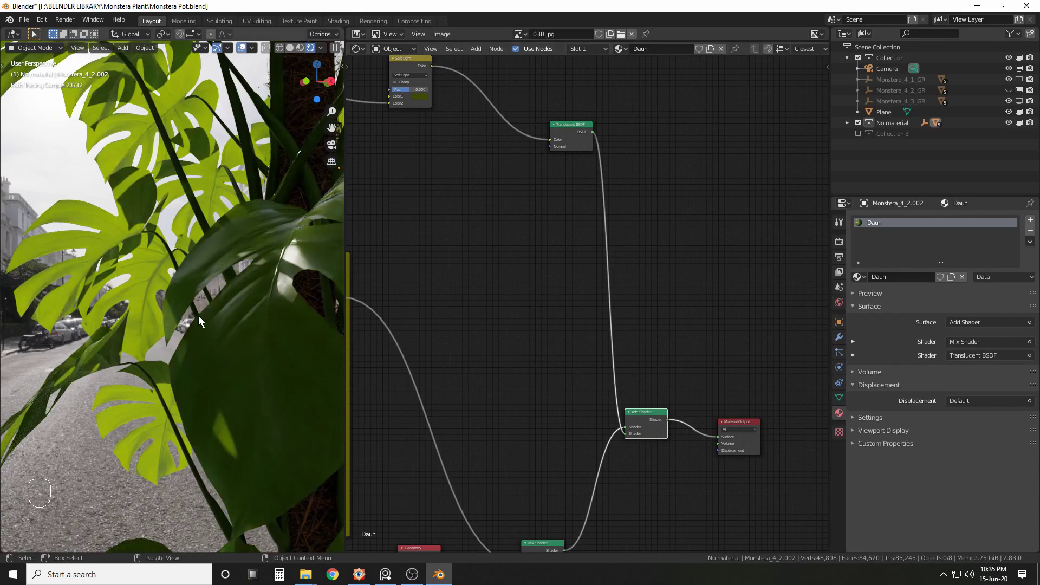
- Compare the translucent monstera leaves in the render with the backlit leaf photos on the reference image board
middle_drag(198, 315, 207, 321)
scroll(181, 279, up, 4)
middle_drag(163, 277, 230, 281)
click(385, 574)
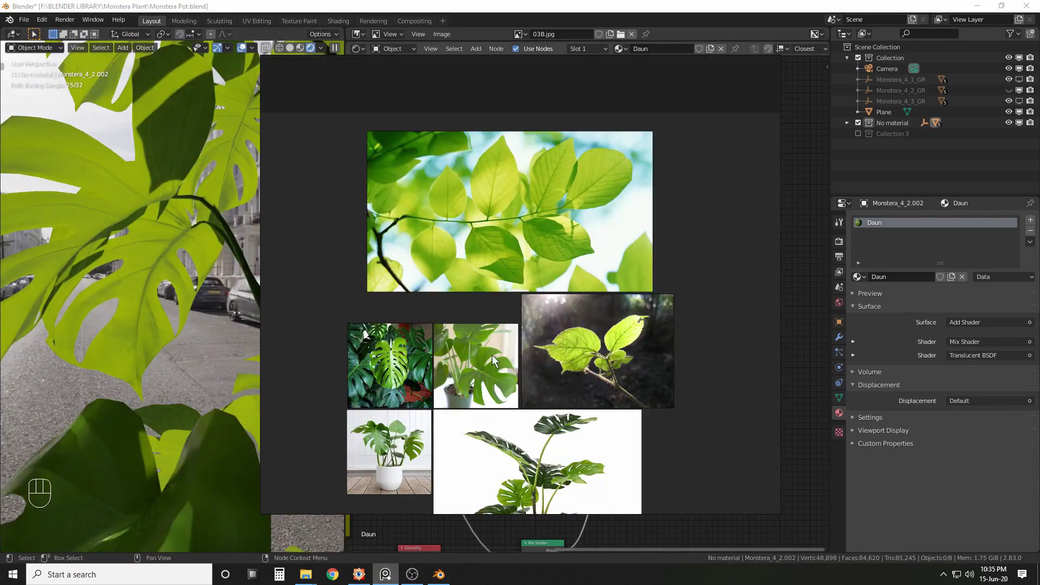
click(437, 575)
middle_drag(278, 312, 252, 287)
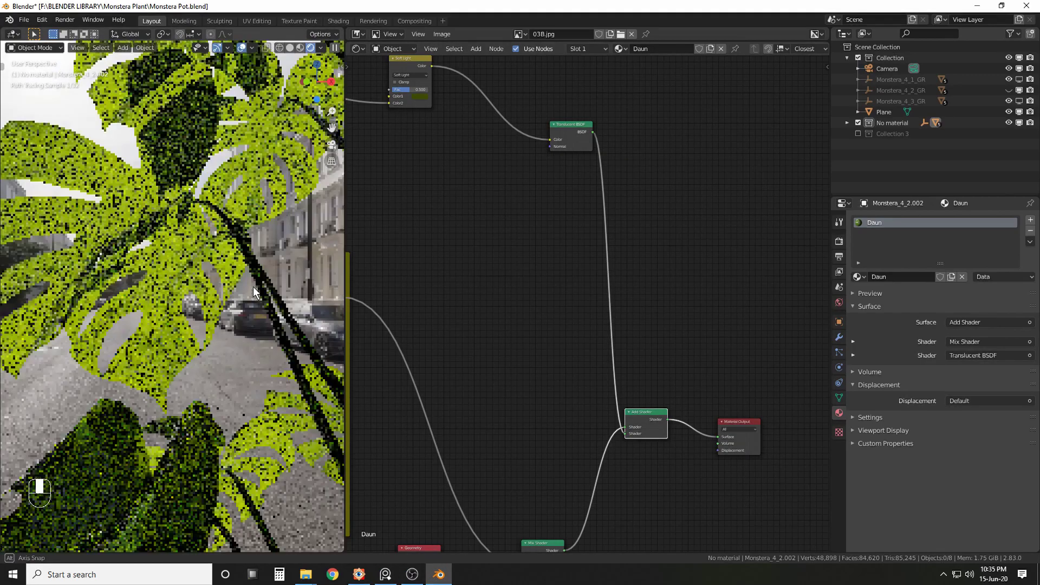
- Move the ColorRamp's black stop to 0.227 and set the white stop's HSV value to 2
middle_drag(449, 216, 759, 322)
scroll(587, 272, up, 5)
middle_drag(561, 265, 633, 293)
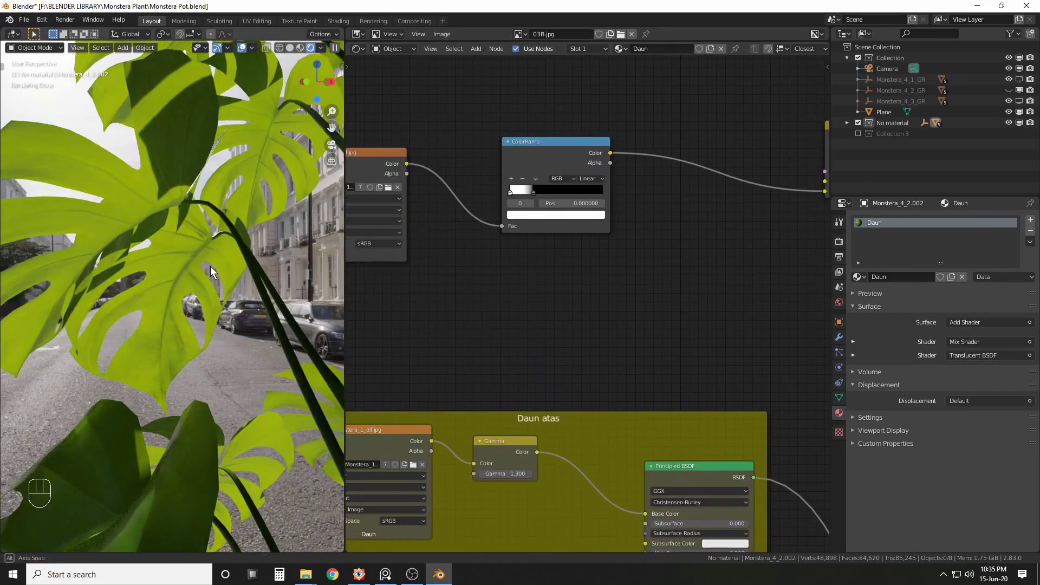
mouse_move(533, 193)
mouse_down()
mouse_move(560, 193)
mouse_move(530, 190)
mouse_up()
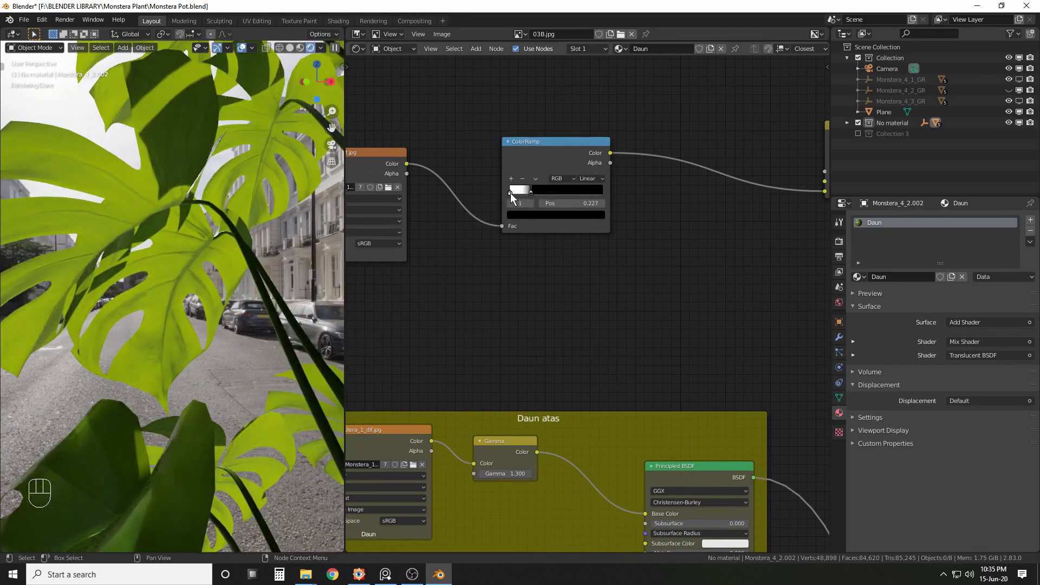
click(510, 192)
click(525, 215)
click(564, 193)
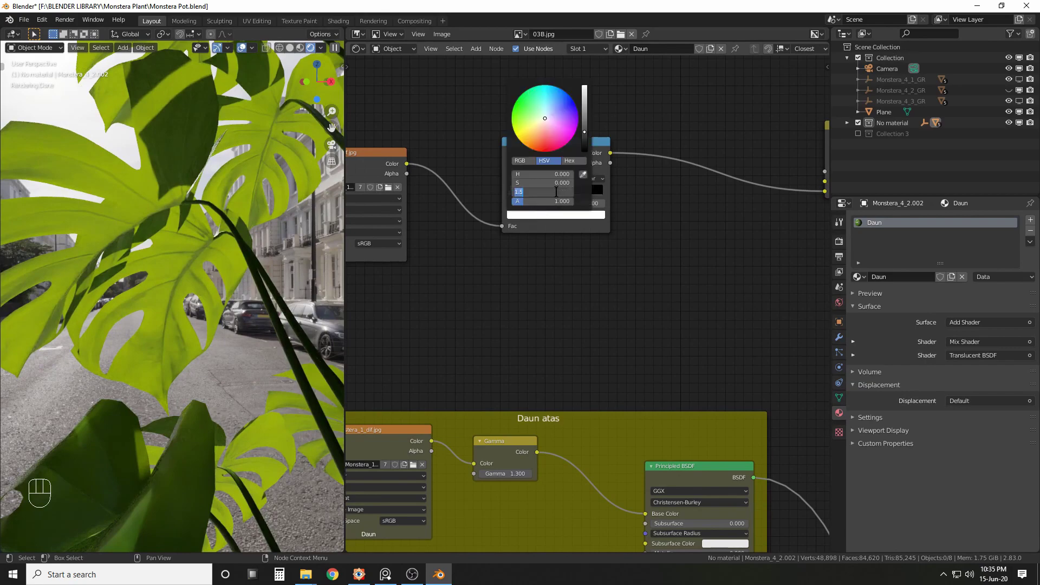
text(2)
key(Return)
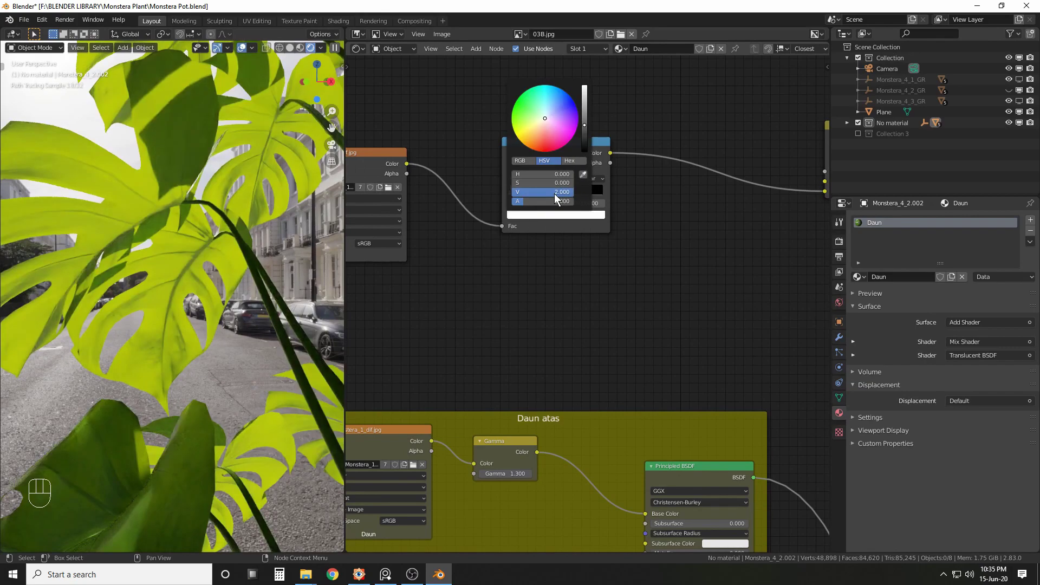
- Insert a Hue Saturation Value node between the Soft Light node and the Translucent BSDF
scroll(688, 264, down, 2)
middle_drag(696, 269, 548, 273)
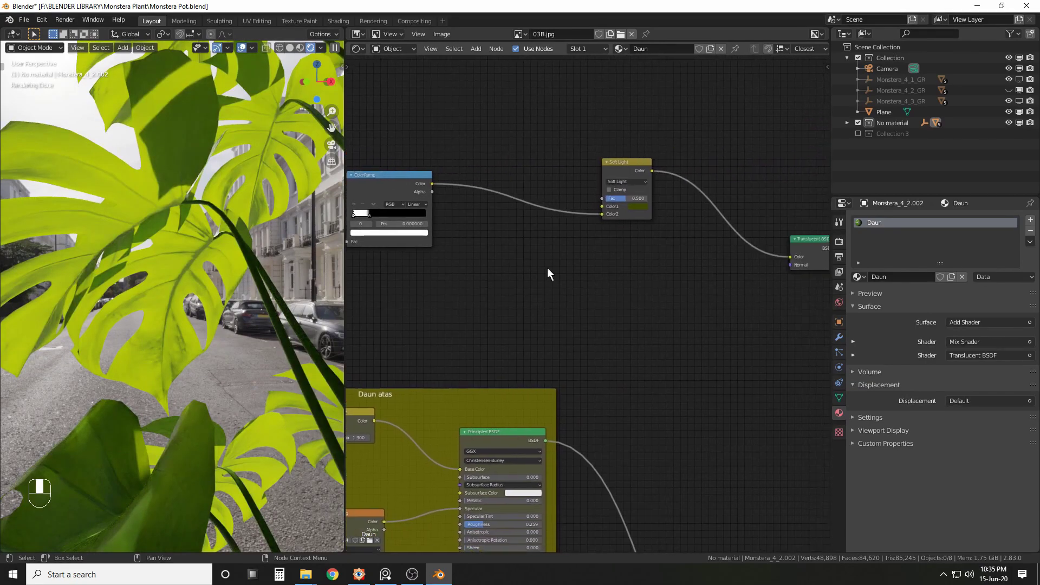
middle_drag(746, 269, 612, 266)
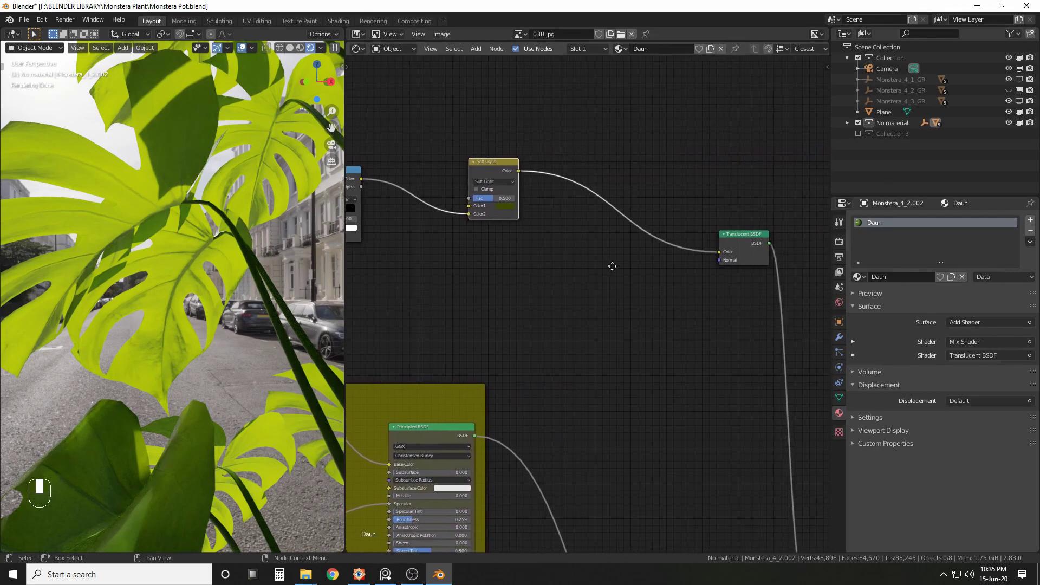
key(shift+a)
key(shift+a)
mouse_move(576, 227)
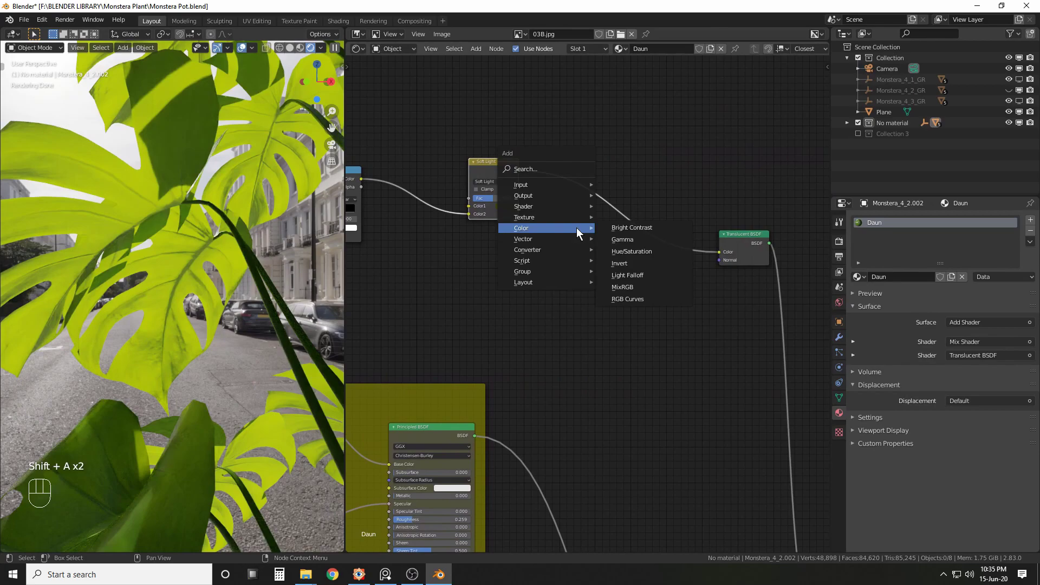
click(631, 252)
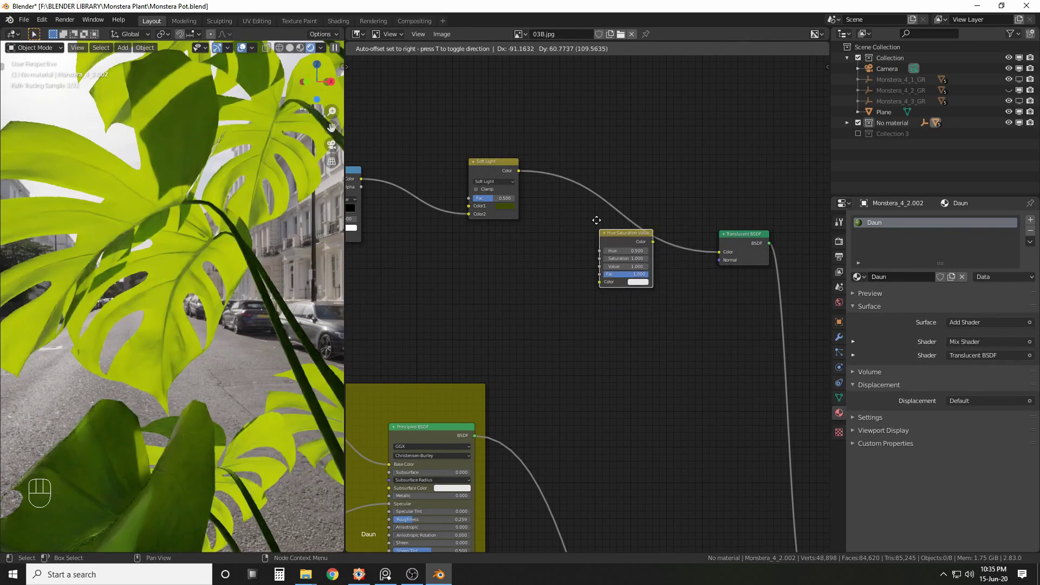
click(602, 174)
- Set the Hue Saturation Value node's Value to 0.5 and check the translucency on the whole plant
scroll(650, 212, up, 2)
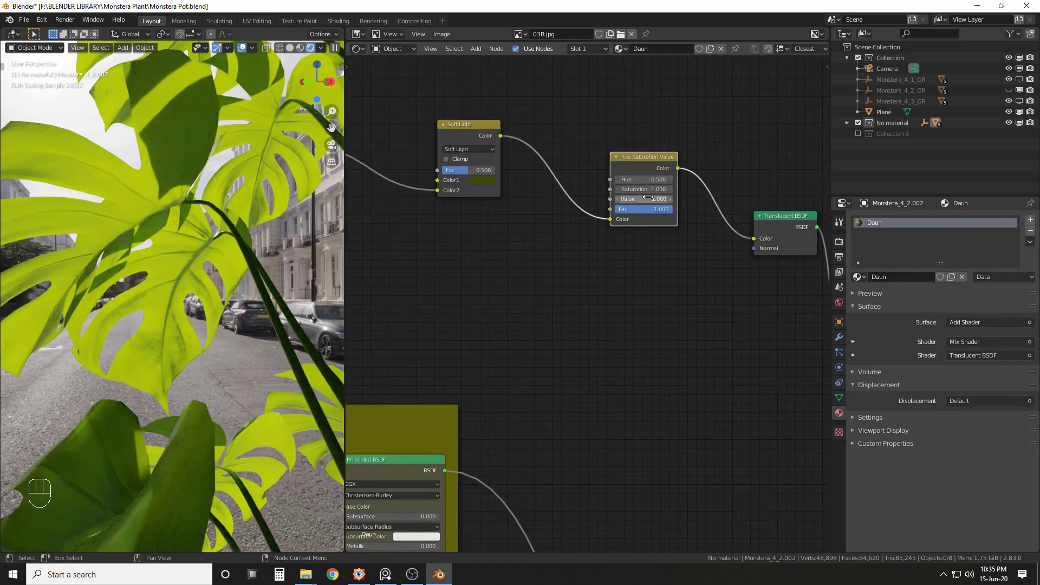
click(647, 199)
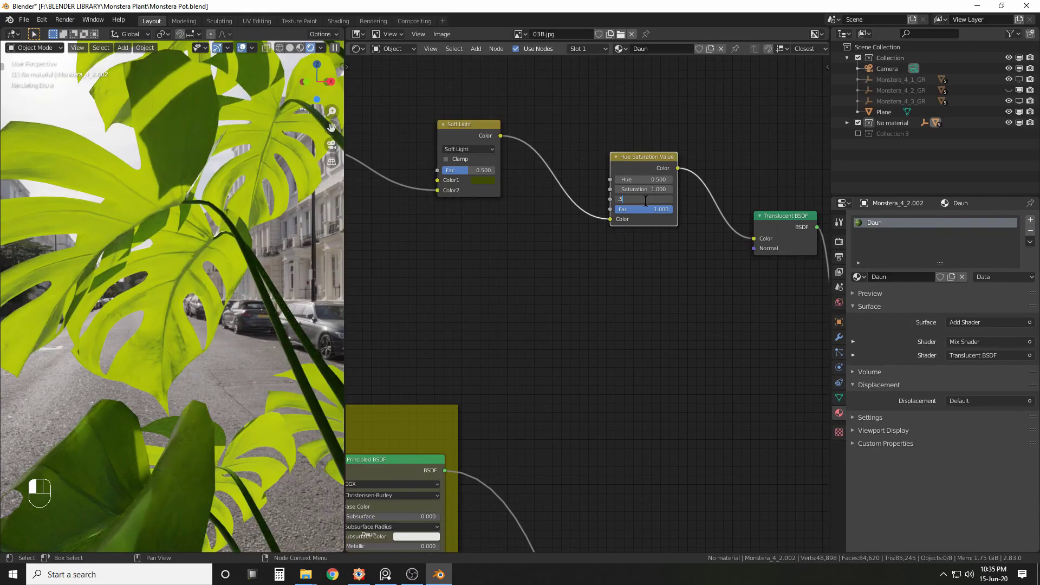
key(Return)
scroll(234, 252, down, 3)
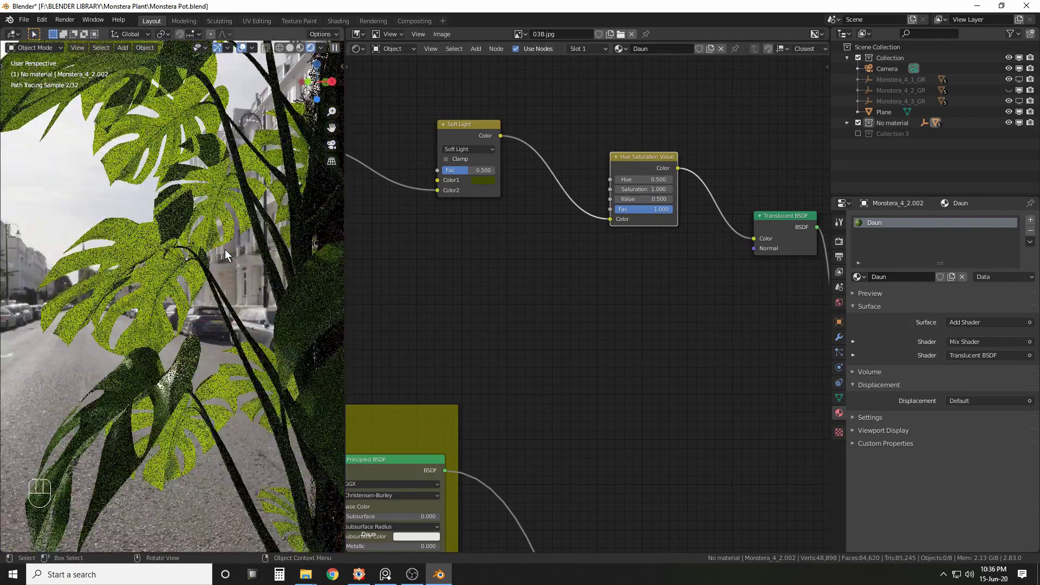
scroll(225, 249, down, 6)
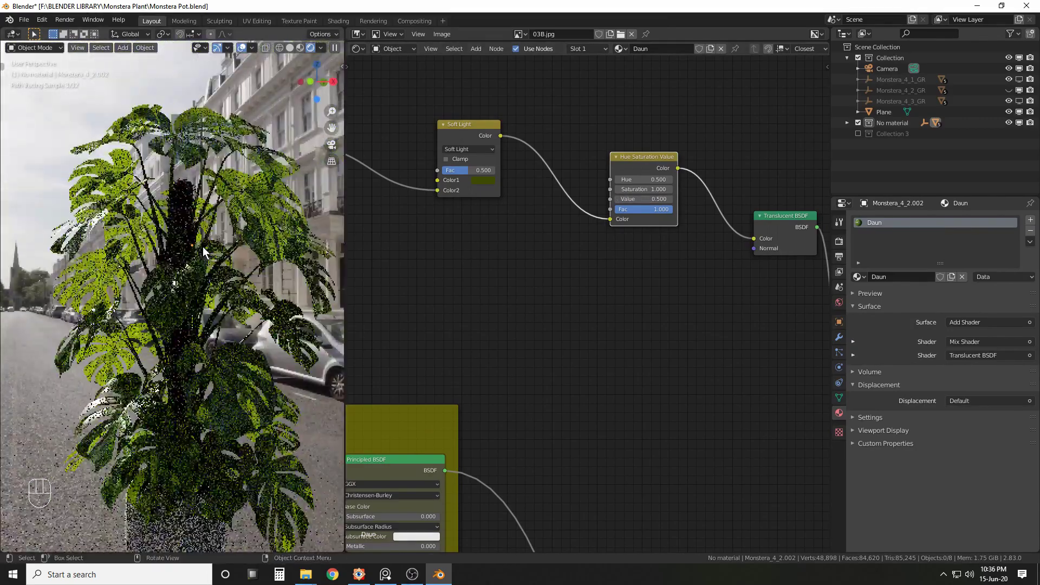
middle_drag(200, 246, 242, 255)
- Arrange the translucency nodes in a compact row, from the texture through to the Translucent BSDF
scroll(628, 261, down, 4)
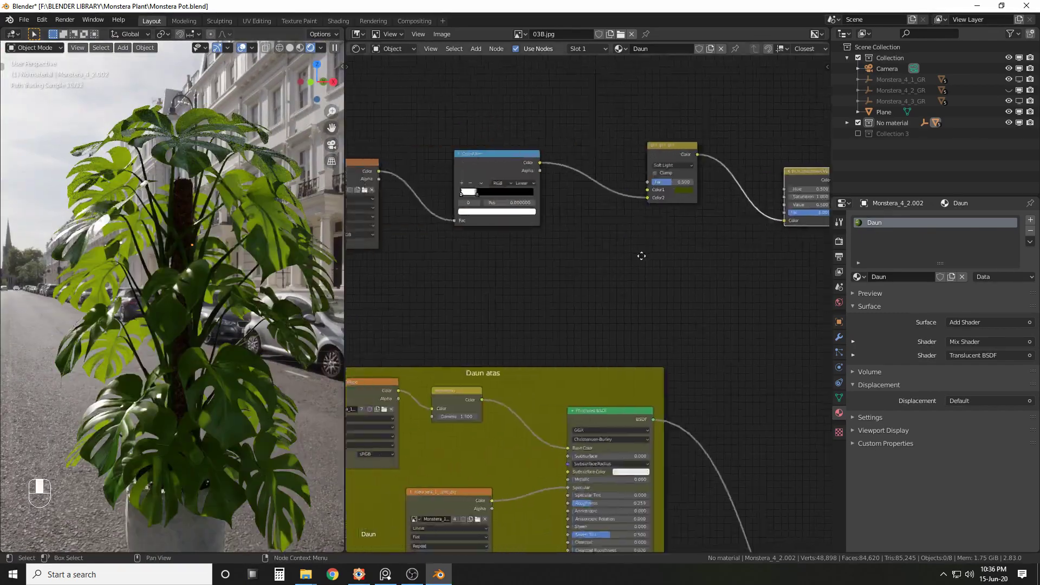
drag(642, 206, 613, 217)
drag(529, 211, 511, 214)
drag(602, 218, 577, 222)
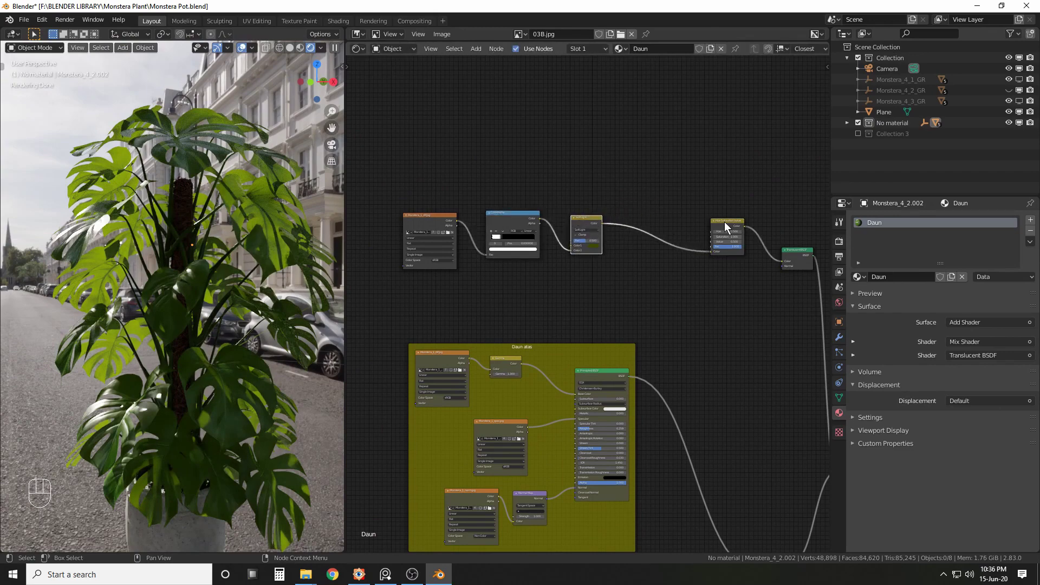
drag(726, 228, 656, 228)
scroll(608, 177, down, 2)
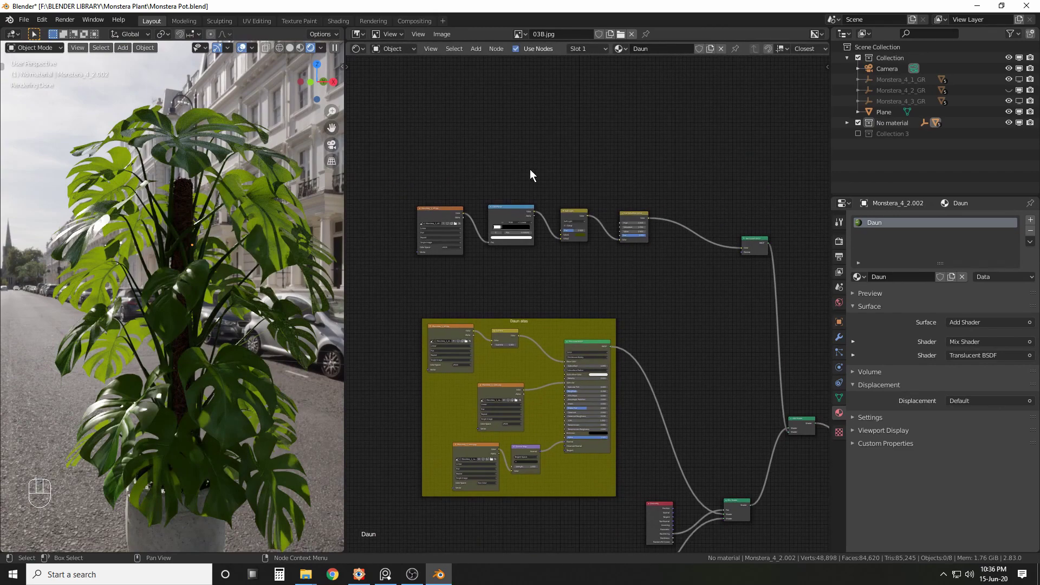
drag(755, 238, 691, 221)
- Join the texture, ColorRamp, Soft Light, Hue Saturation Value and Translucent BSDF nodes in a frame labelled Translucent
drag(390, 167, 714, 290)
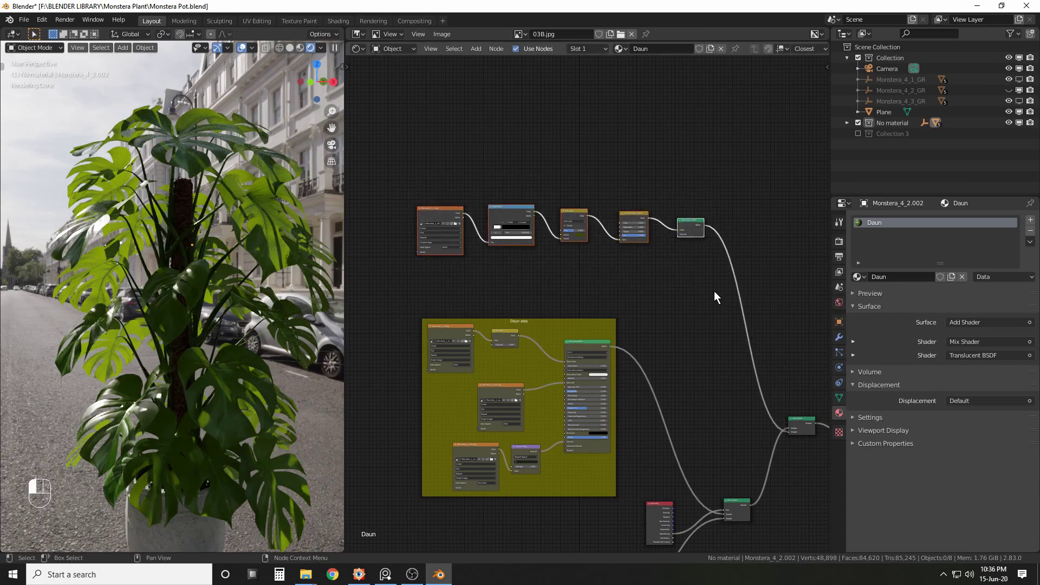
key(ctrl+j)
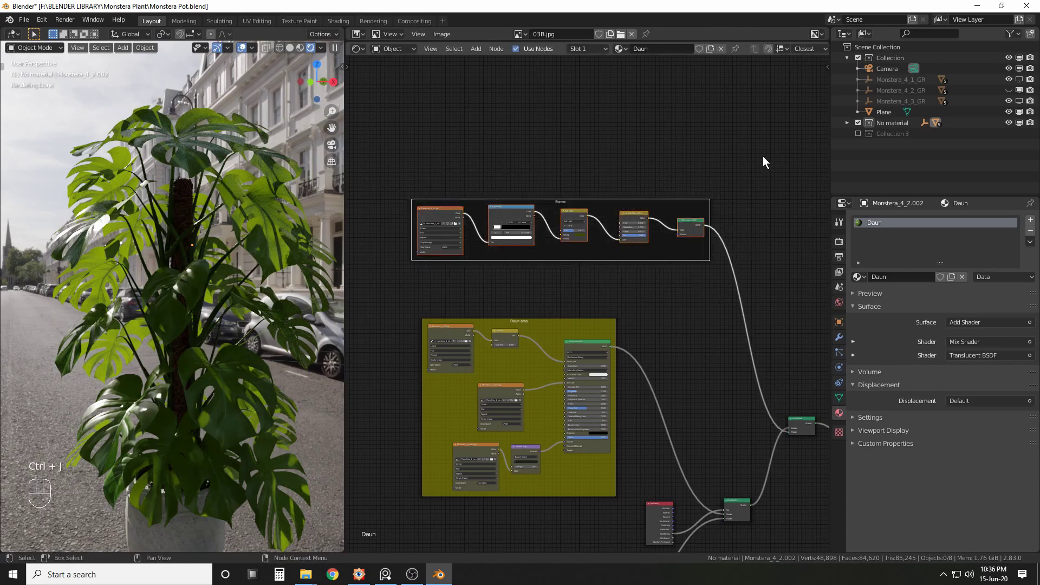
key(n)
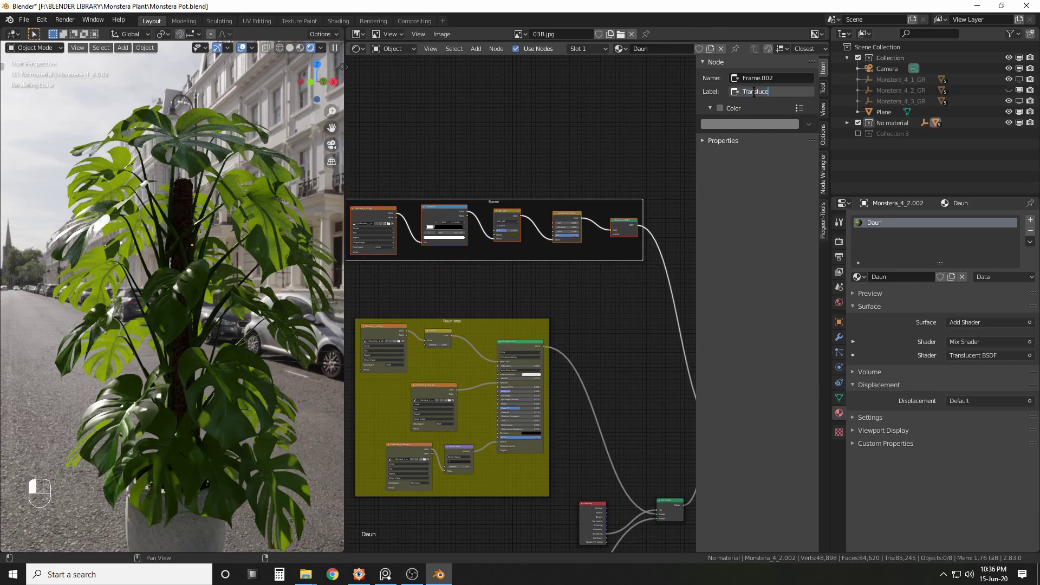
- Give the Translucent frame a custom golden-yellow color with hue 0.145, saturation 0.608 and value 0.802
click(720, 108)
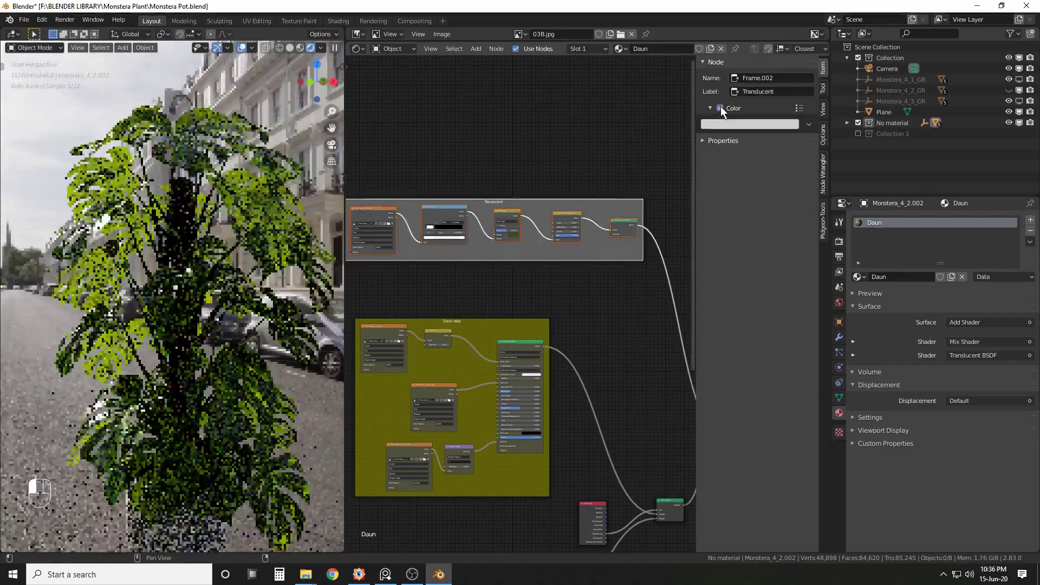
click(728, 123)
mouse_move(745, 171)
mouse_down()
mouse_move(706, 173)
mouse_move(720, 198)
mouse_up()
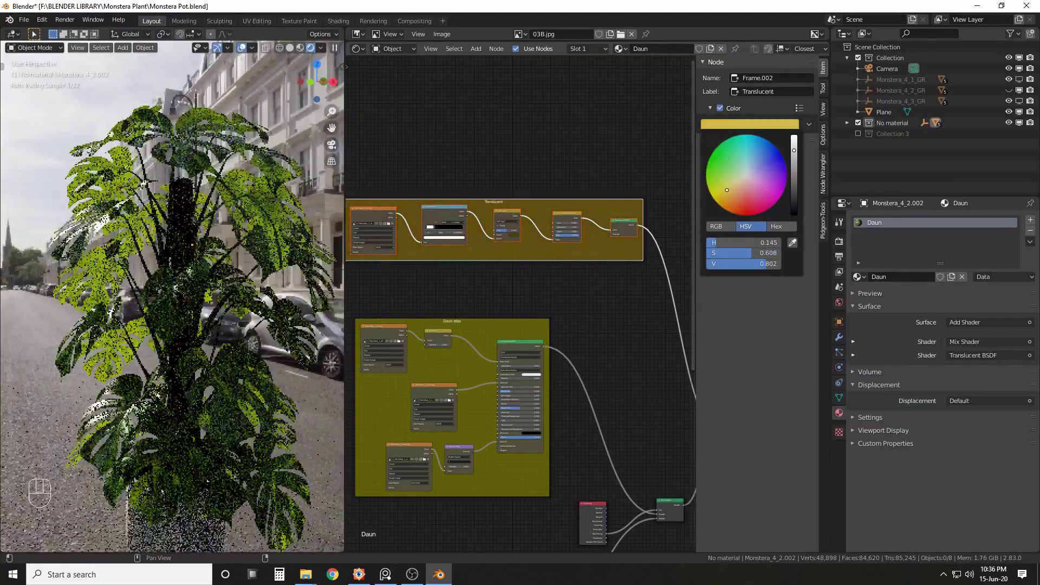
scroll(609, 145, down, 2)
key(n)
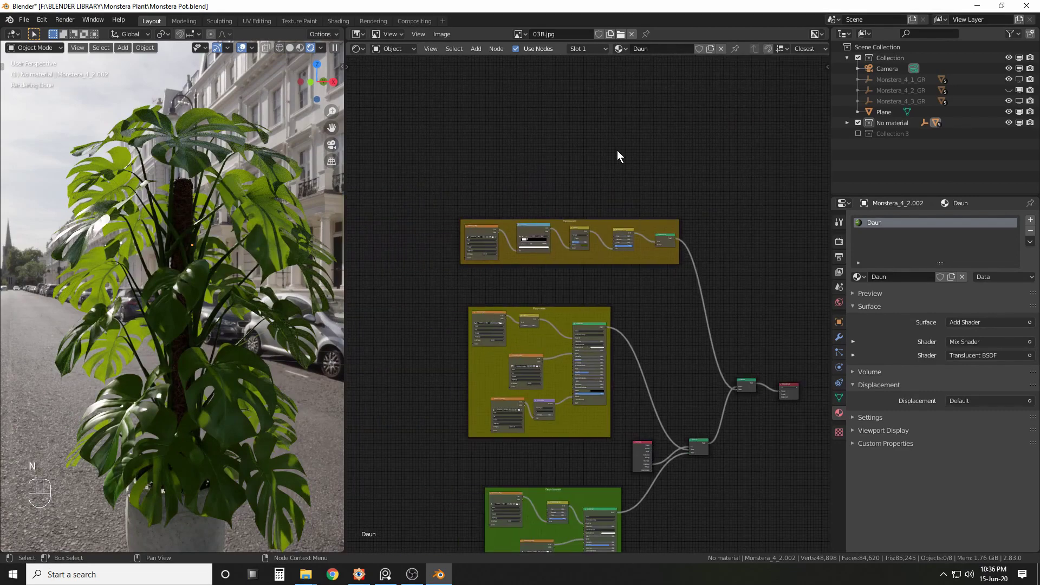
- Stack the Translucent, Daun atas and Daun bawah frames closely and move the Geometry node into the space beside them
middle_drag(617, 150, 592, 92)
mouse_move(581, 172)
mouse_down()
mouse_move(576, 158)
mouse_move(582, 171)
mouse_up()
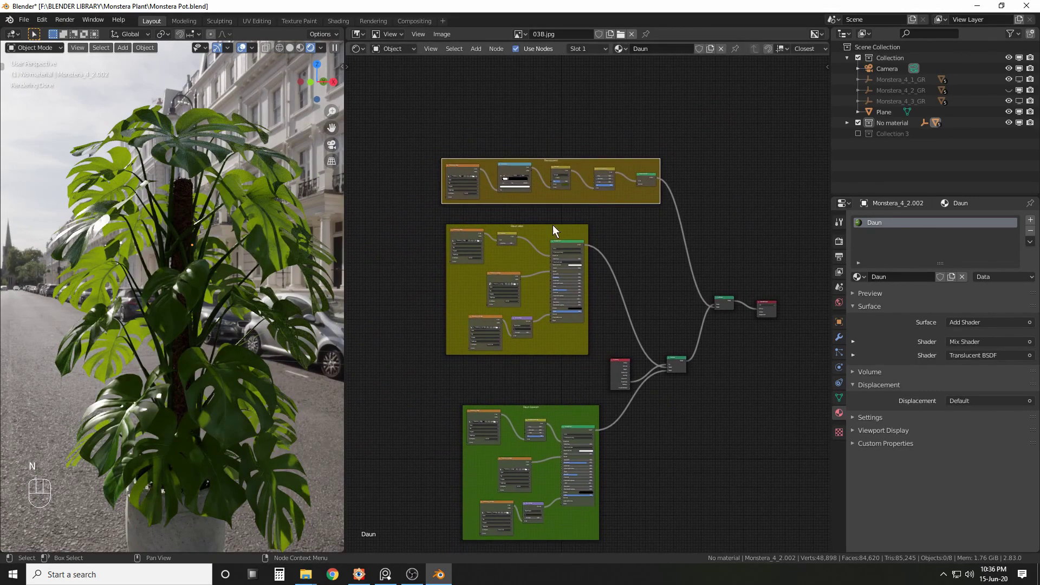
drag(554, 230, 556, 223)
drag(560, 412, 552, 383)
scroll(596, 379, up, 1)
drag(620, 370, 612, 328)
middle_drag(662, 243, 646, 225)
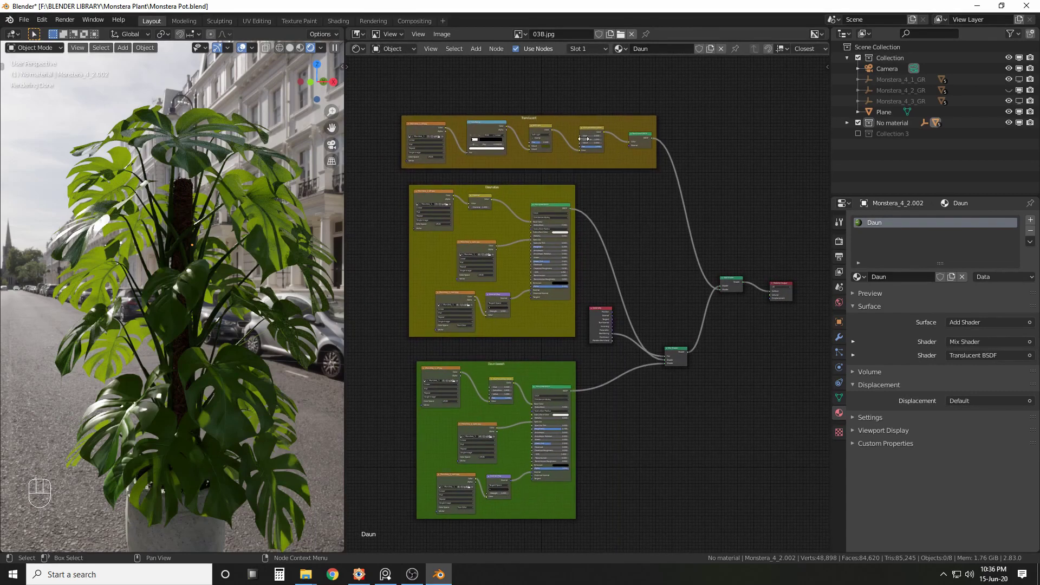
drag(571, 130, 578, 129)
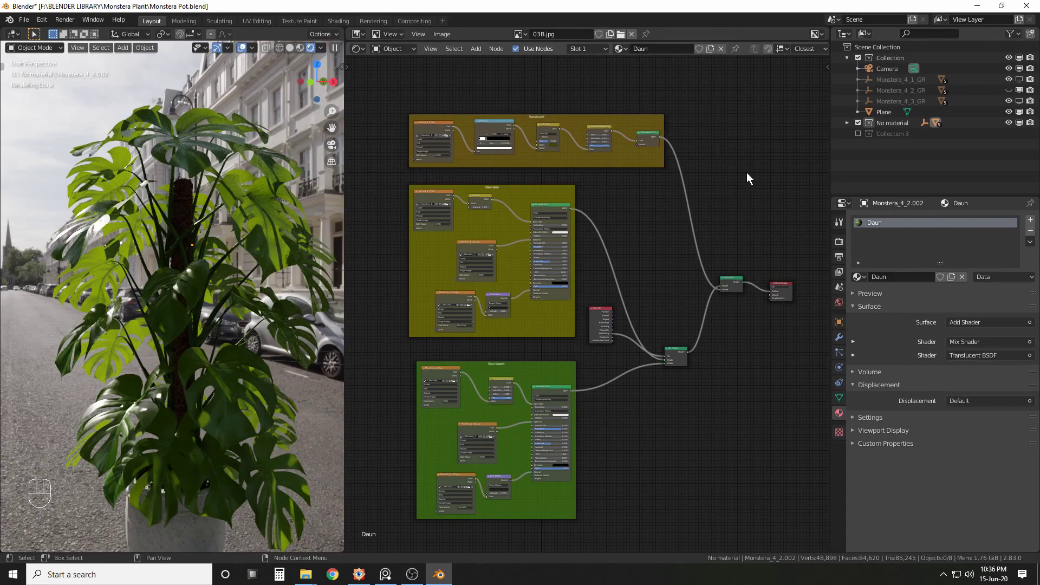
- Move the diffuse image texture nodes in the Daun bawah and Daun atas frames farther from their color-correction nodes
mouse_move(214, 229)
middle_down()
mouse_move(330, 229)
mouse_move(317, 243)
middle_up()
middle_drag(385, 348, 491, 336)
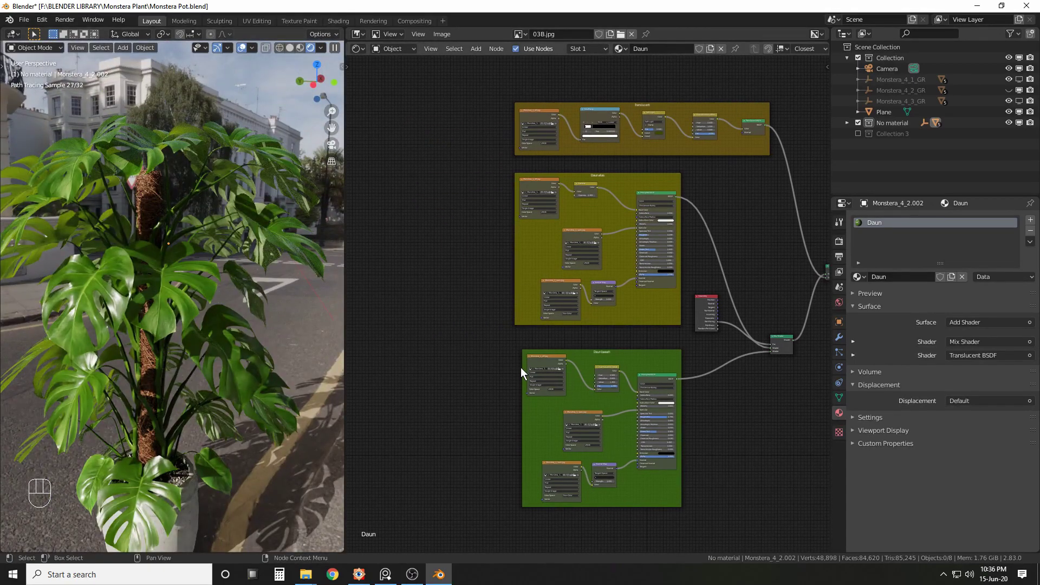
drag(524, 360, 480, 363)
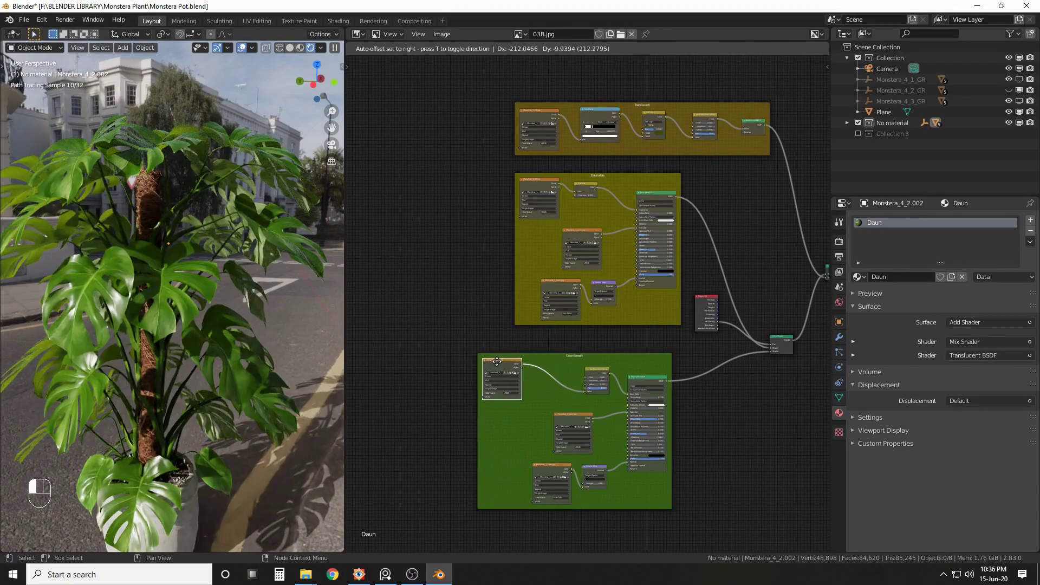
scroll(566, 285, up, 4)
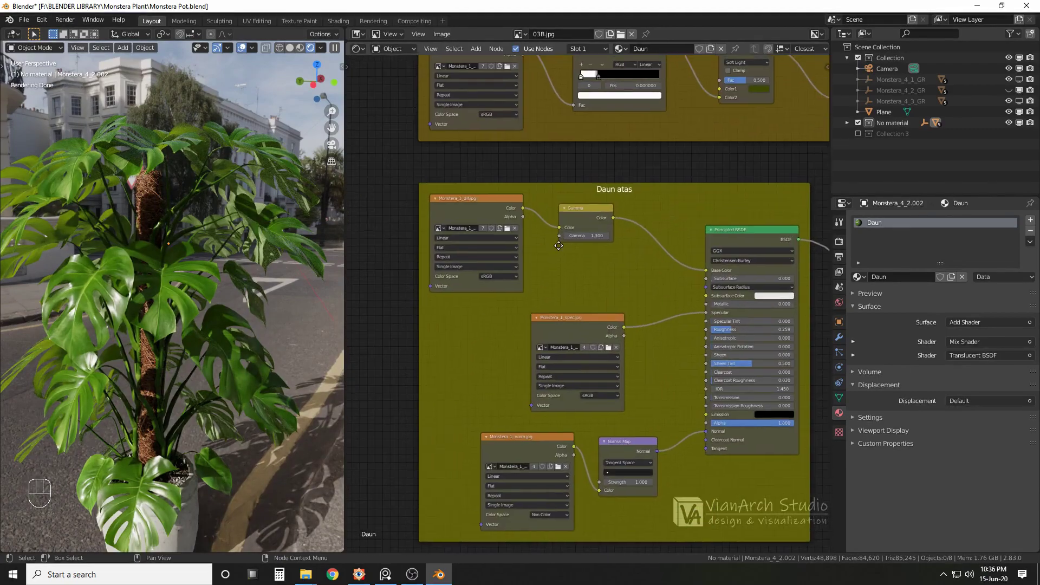
drag(515, 209, 509, 210)
- Show the World shader in the node editor and change the scene's world to EasyHDR
mouse_move(138, 281)
middle_down()
mouse_move(161, 298)
mouse_move(186, 294)
middle_up()
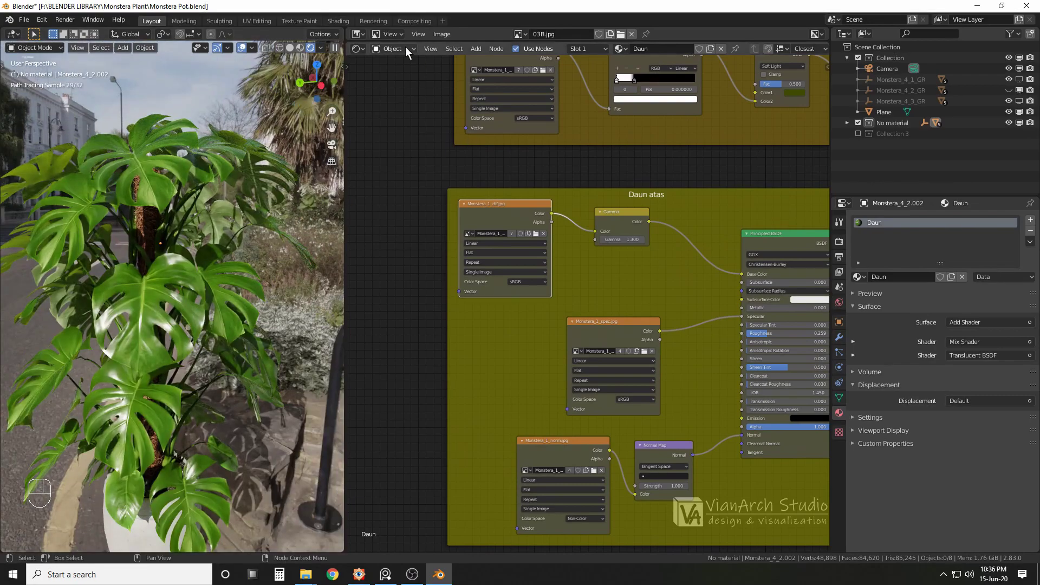
click(405, 46)
click(393, 73)
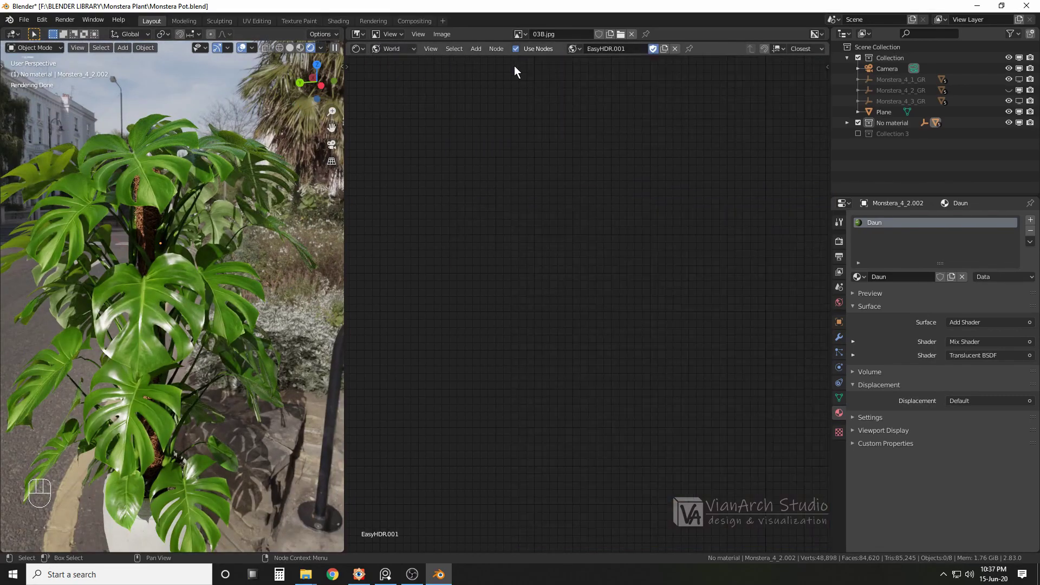
click(574, 48)
click(578, 65)
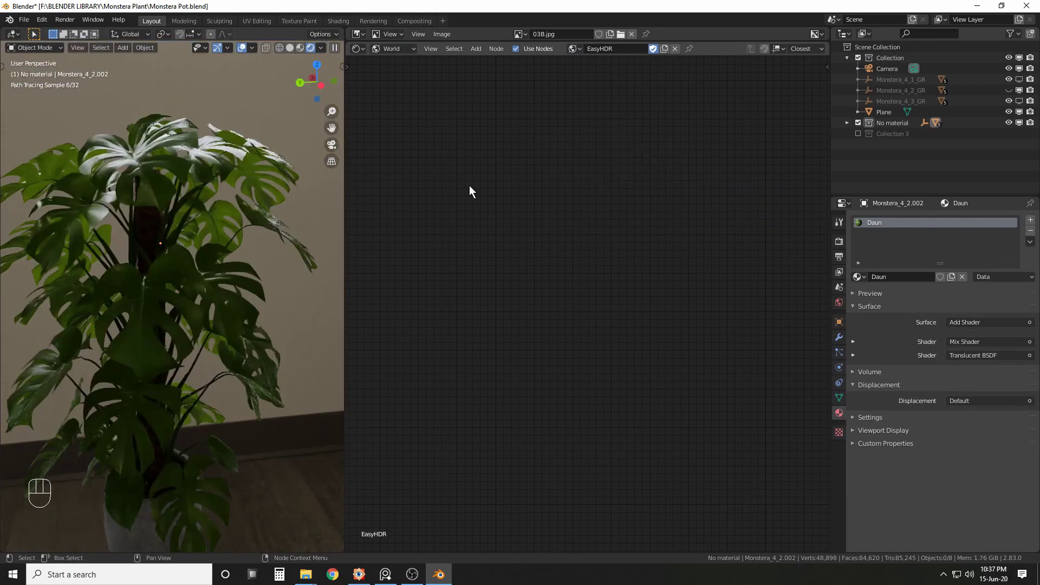
mouse_move(188, 210)
middle_down()
mouse_move(278, 226)
mouse_move(11, 219)
middle_up()
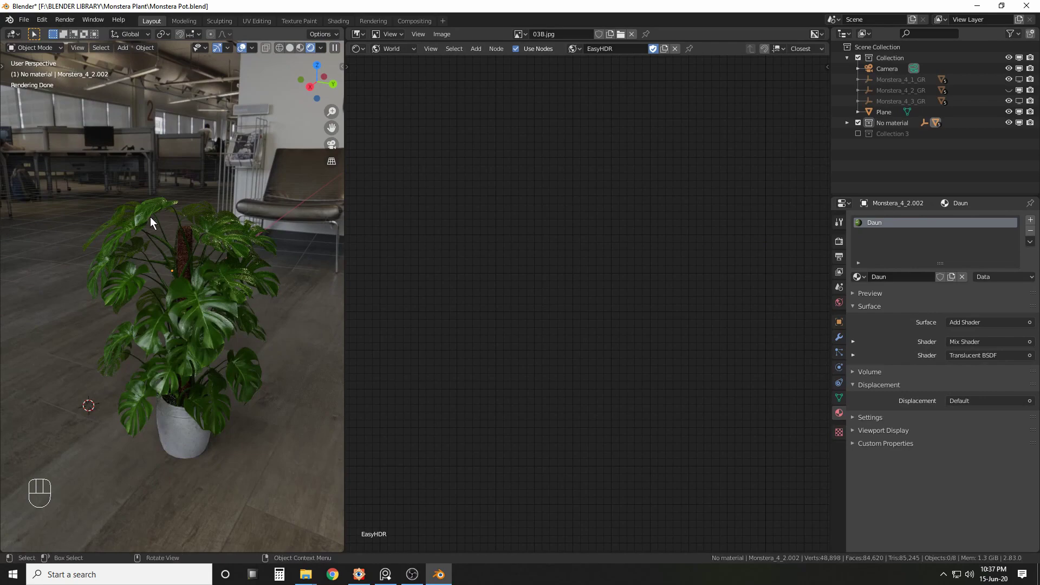
- Reveal the hidden Monstera_4_2_GR plant beside the current one and clear the selection
scroll(165, 214, down, 1)
scroll(164, 213, down, 2)
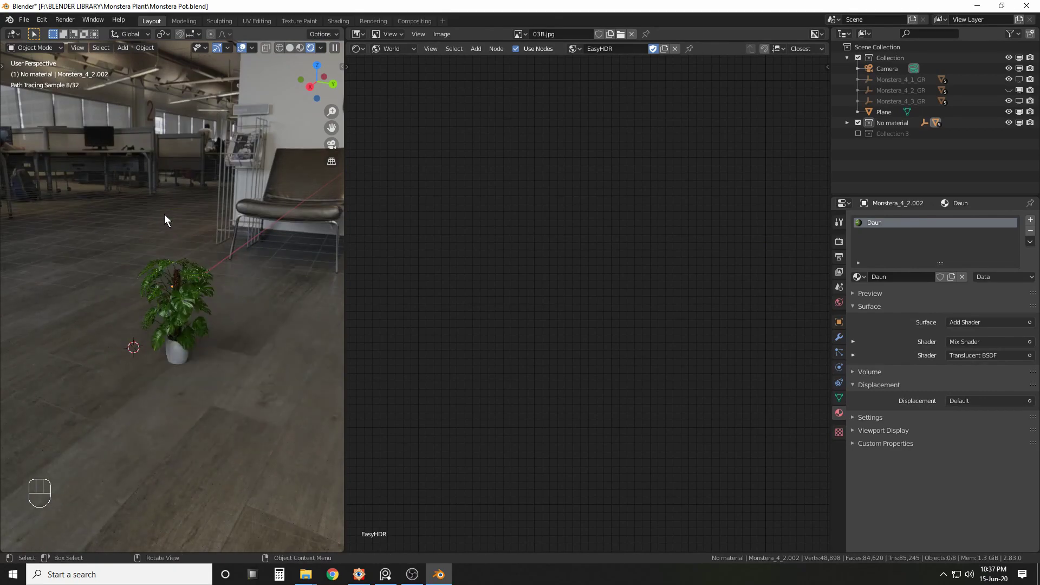
key(alt+h)
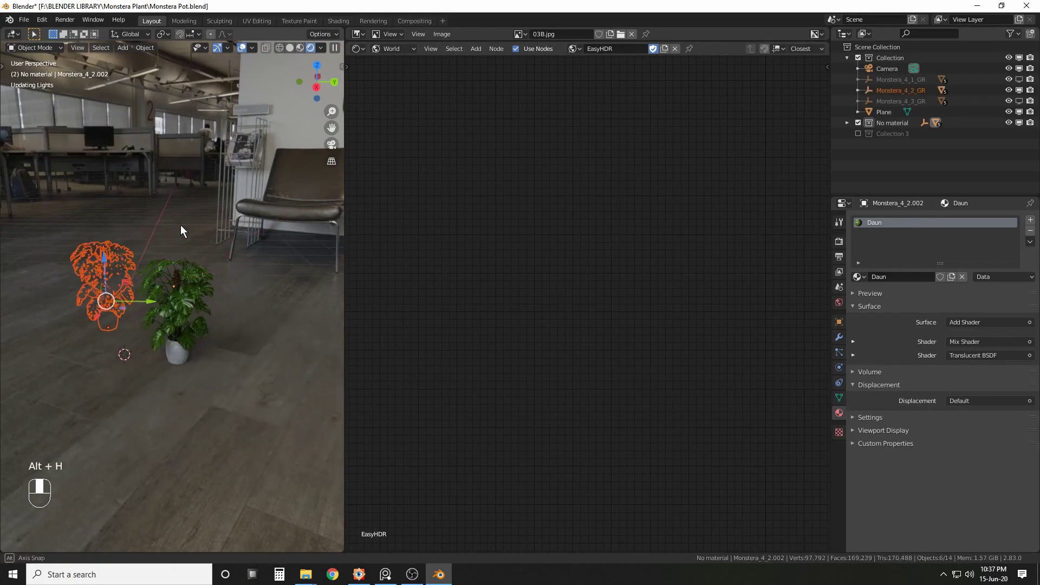
key(alt+a)
- Widen the 3D viewport and compare both plants, examining the leaf material closely under the office lighting
scroll(107, 273, up, 4)
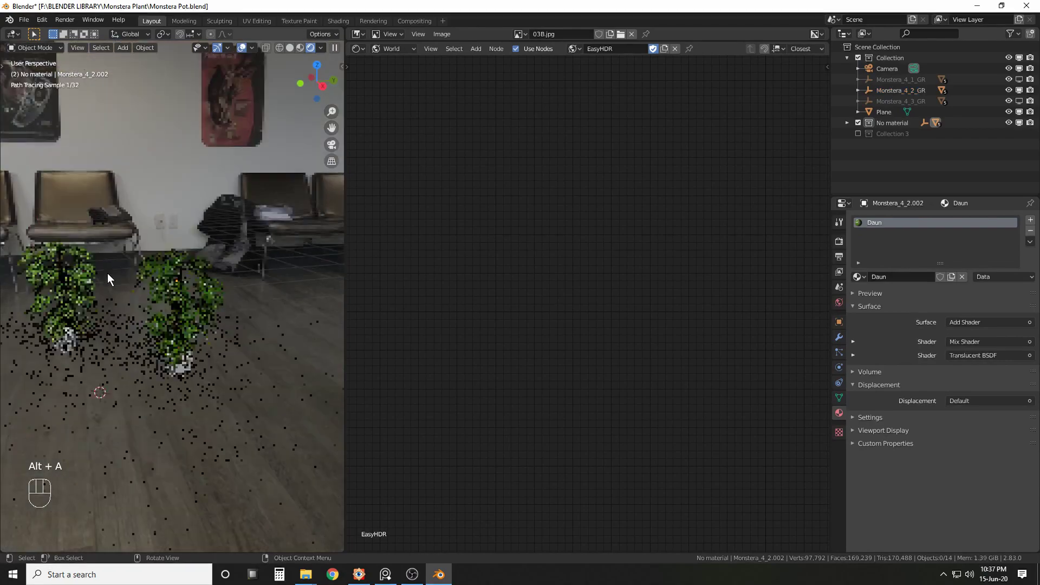
shift+middle_drag(99, 270, 329, 265)
drag(344, 254, 370, 246)
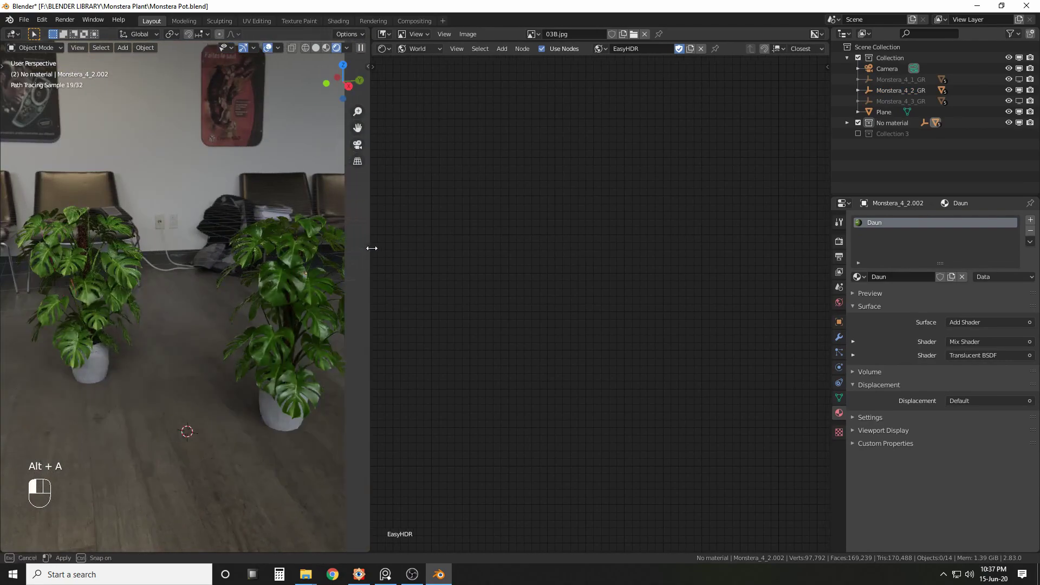
scroll(144, 257, up, 2)
mouse_move(118, 255)
middle_down()
mouse_move(70, 264)
mouse_move(148, 281)
mouse_move(86, 280)
mouse_move(242, 277)
mouse_move(105, 264)
mouse_move(274, 274)
mouse_move(154, 249)
mouse_move(207, 262)
mouse_move(210, 251)
middle_up()
scroll(96, 282, up, 2)
scroll(86, 281, down, 2)
scroll(216, 251, up, 1)
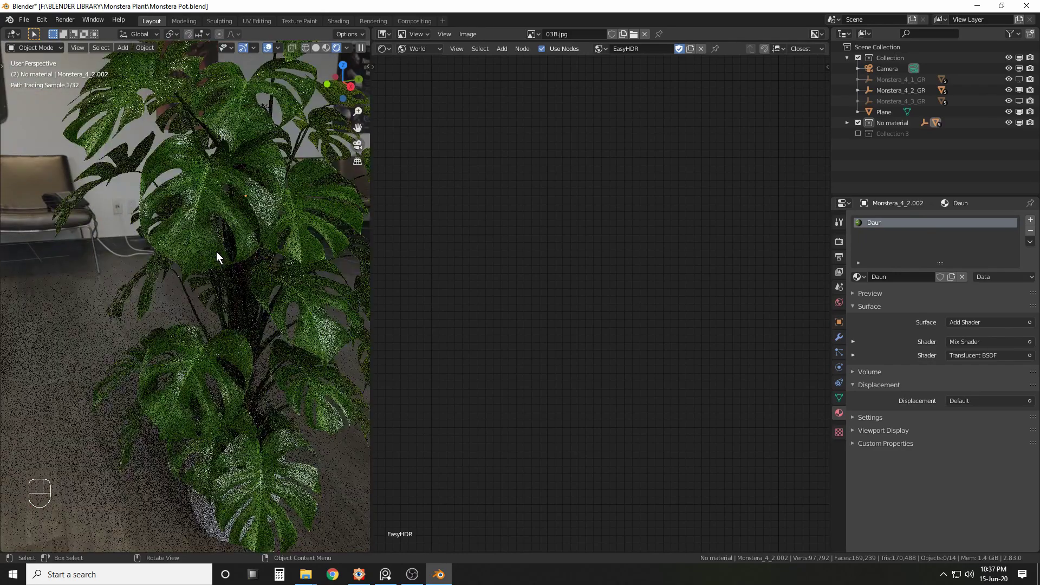
shift+middle_drag(281, 255, 218, 254)
scroll(218, 254, down, 1)
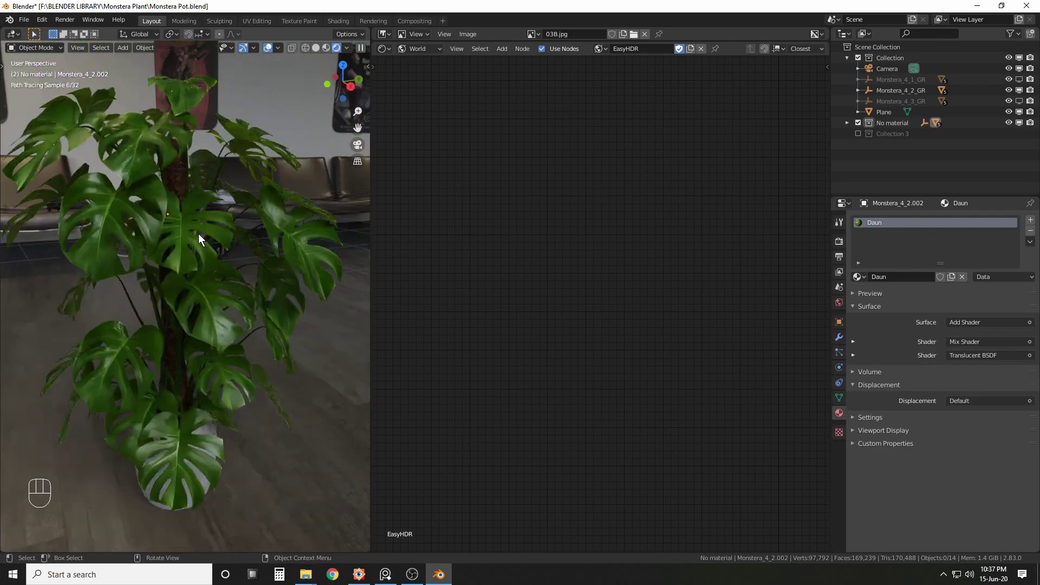
- Select the plant's leaves and return the node editor to the Object shader showing the Daun material
click(198, 233)
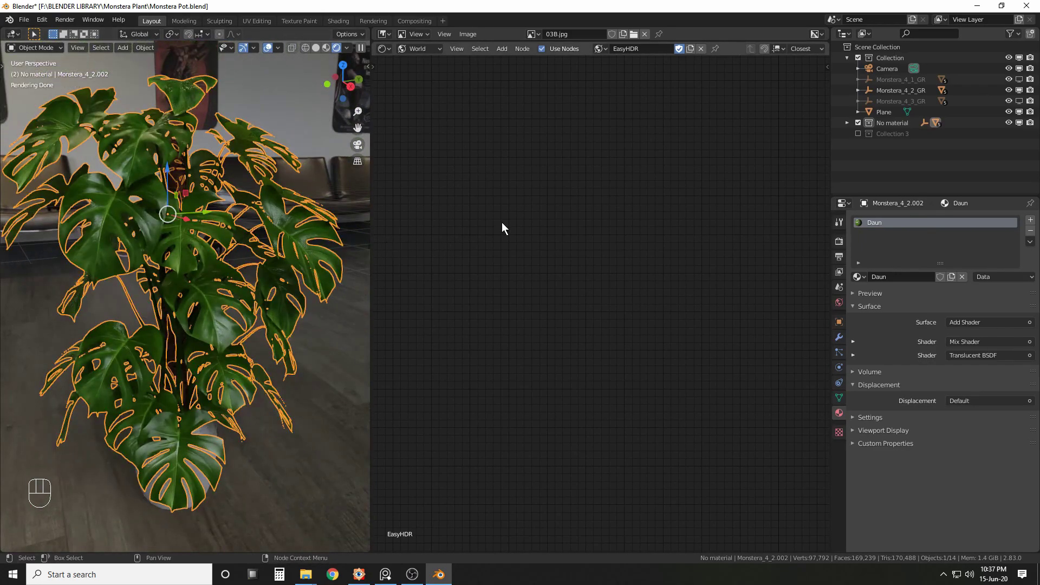
click(428, 49)
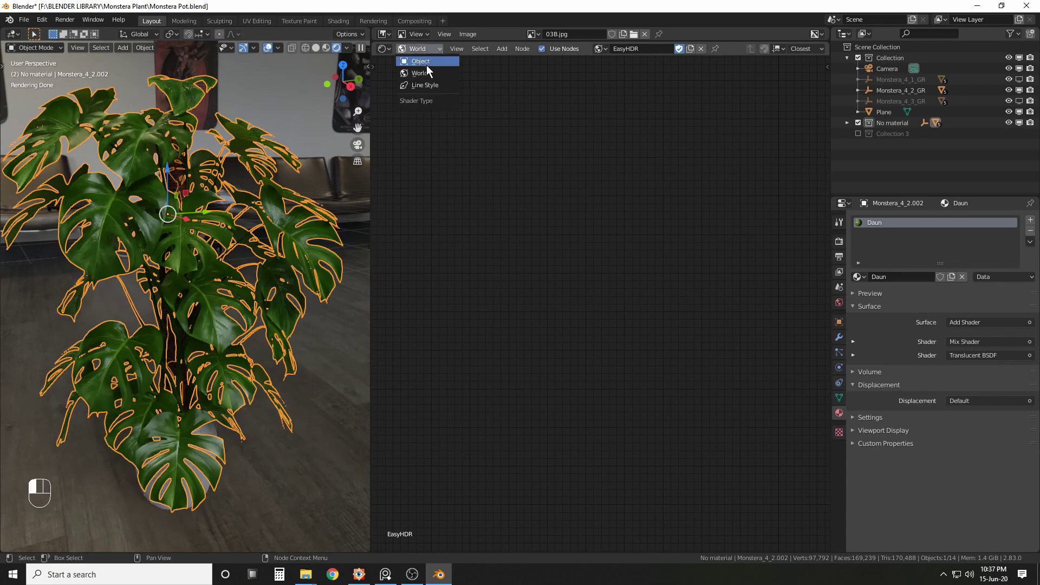
click(425, 62)
middle_drag(425, 186, 387, 161)
scroll(454, 238, down, 2)
middle_drag(454, 239, 482, 243)
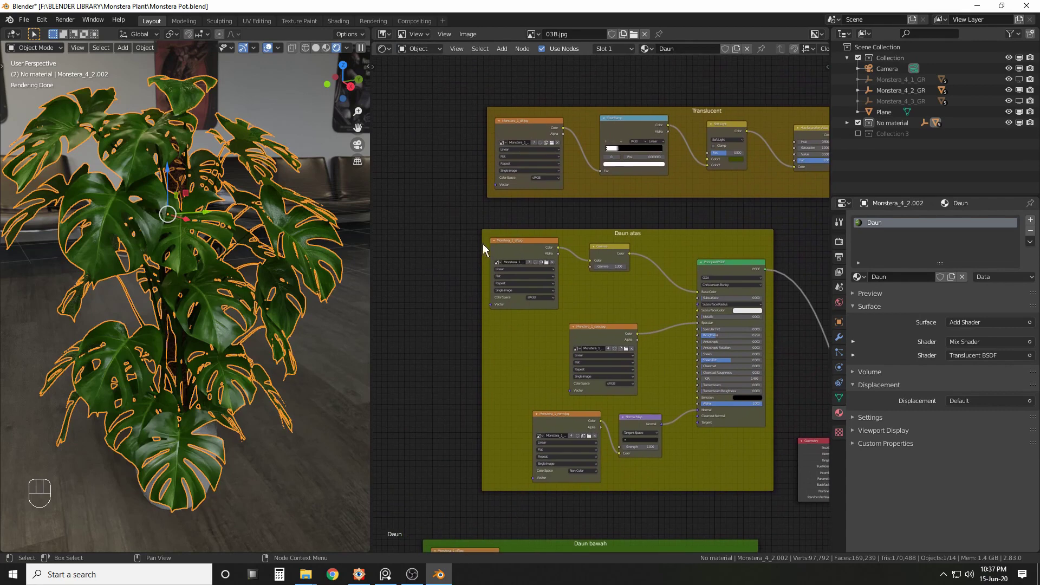
- Make room in the Daun atas frame and insert a MixRGB node between the Gamma node and the Principled BSDF
drag(511, 241, 449, 239)
drag(598, 246, 536, 250)
scroll(580, 244, up, 2)
key(shift+a)
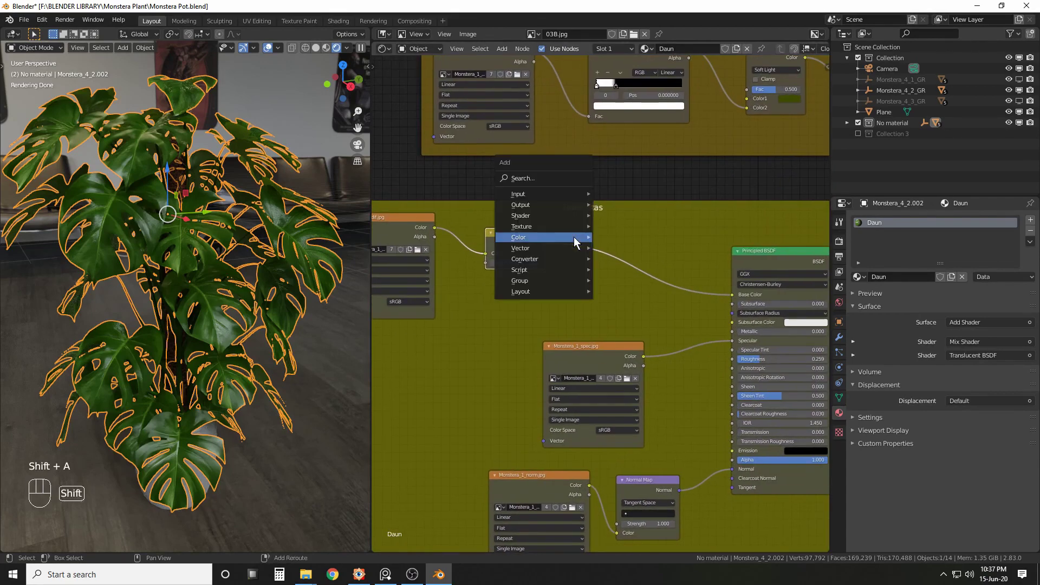
mouse_move(560, 242)
click(620, 296)
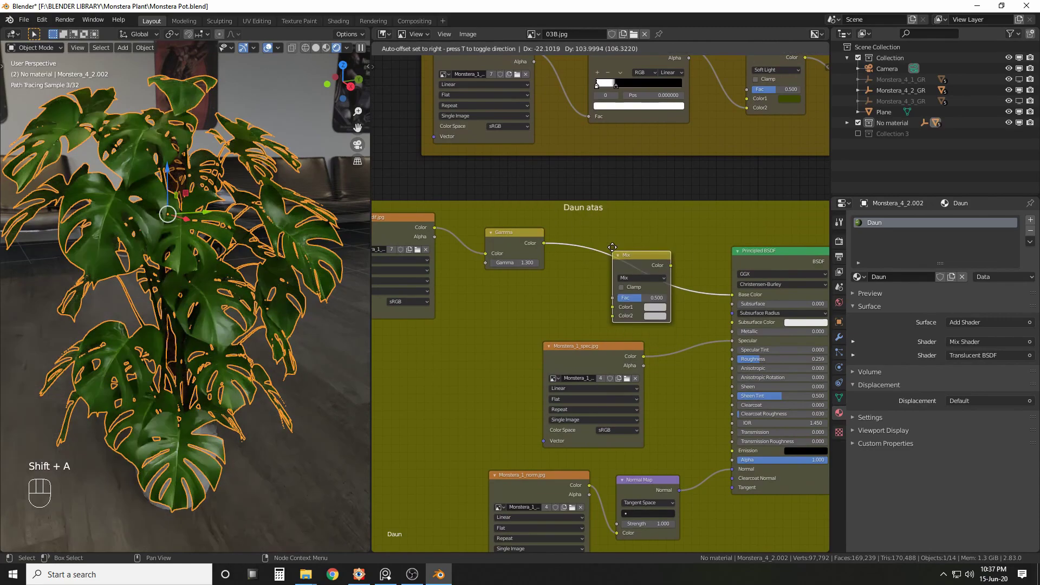
click(612, 239)
- Set the new mix node to Divide with a soft blue Color2 and check the leaf color up close
click(644, 265)
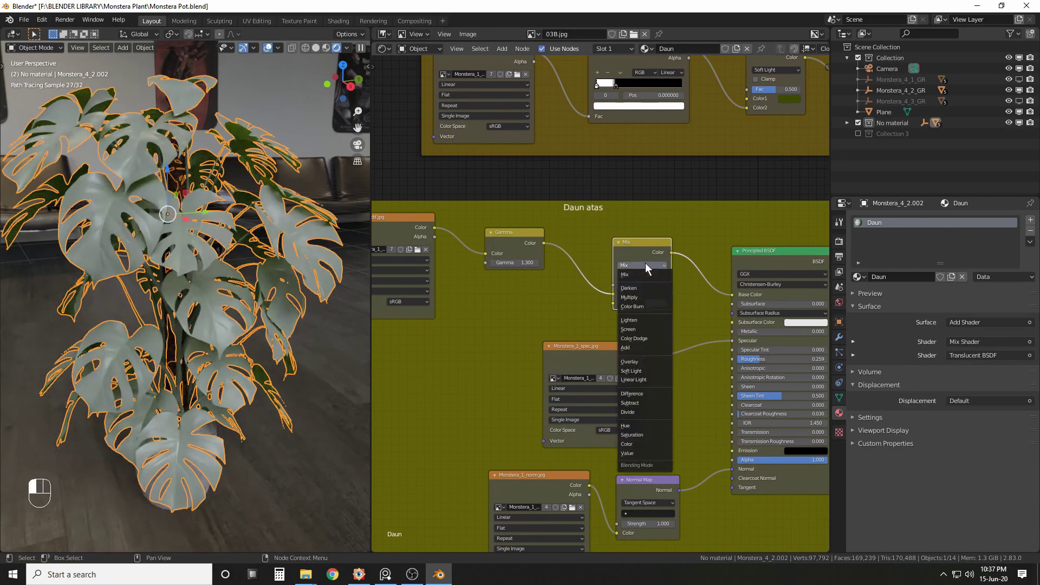
click(633, 410)
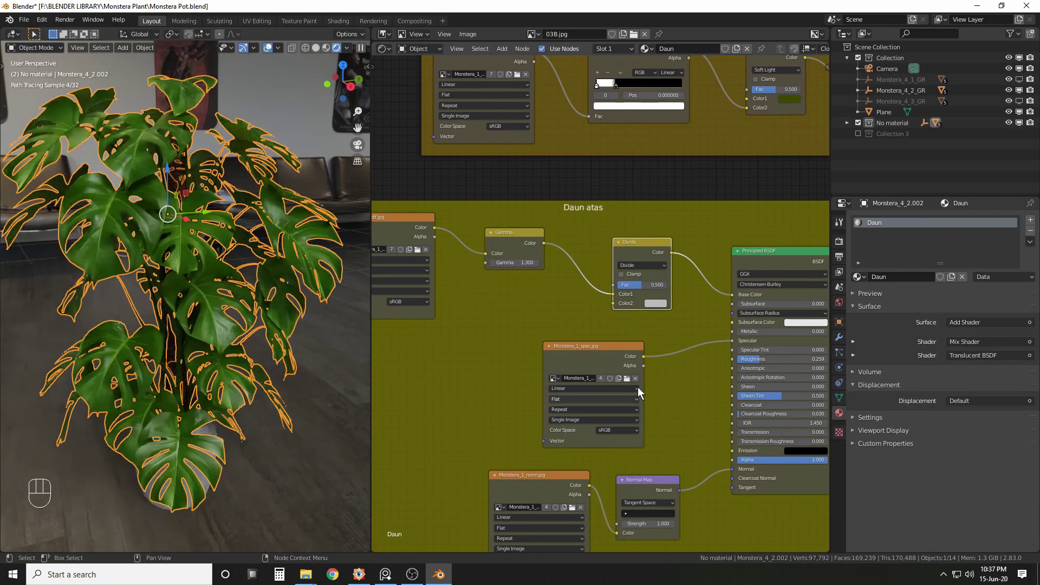
click(658, 304)
drag(680, 207, 684, 207)
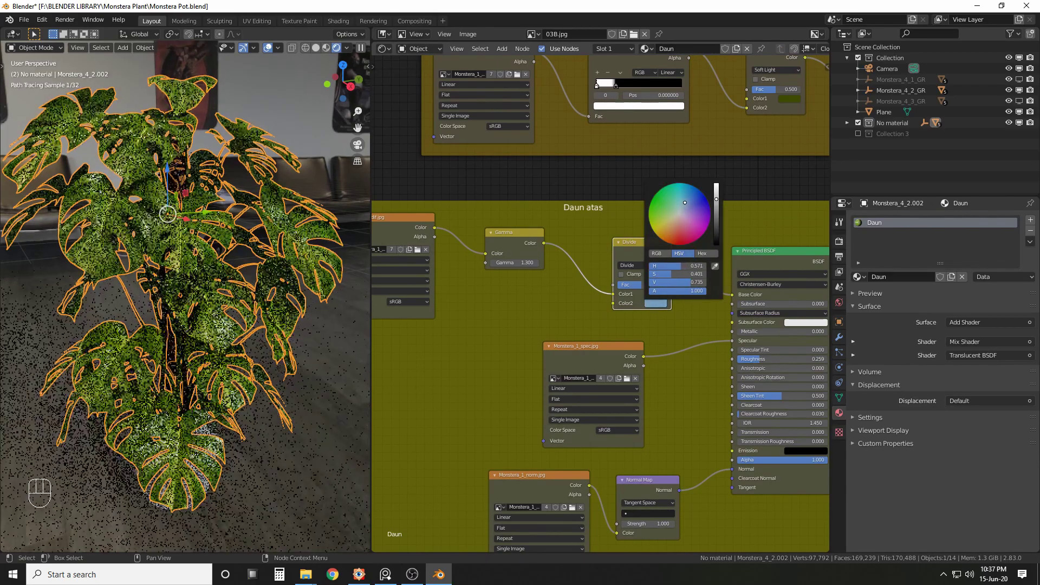
key(alt+a)
scroll(187, 255, up, 3)
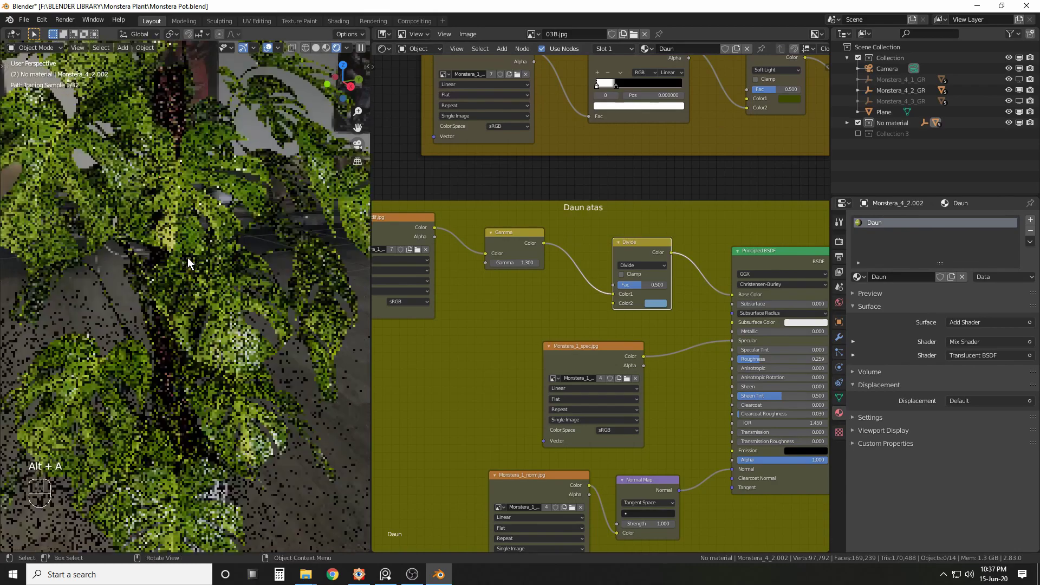
middle_drag(238, 269, 227, 276)
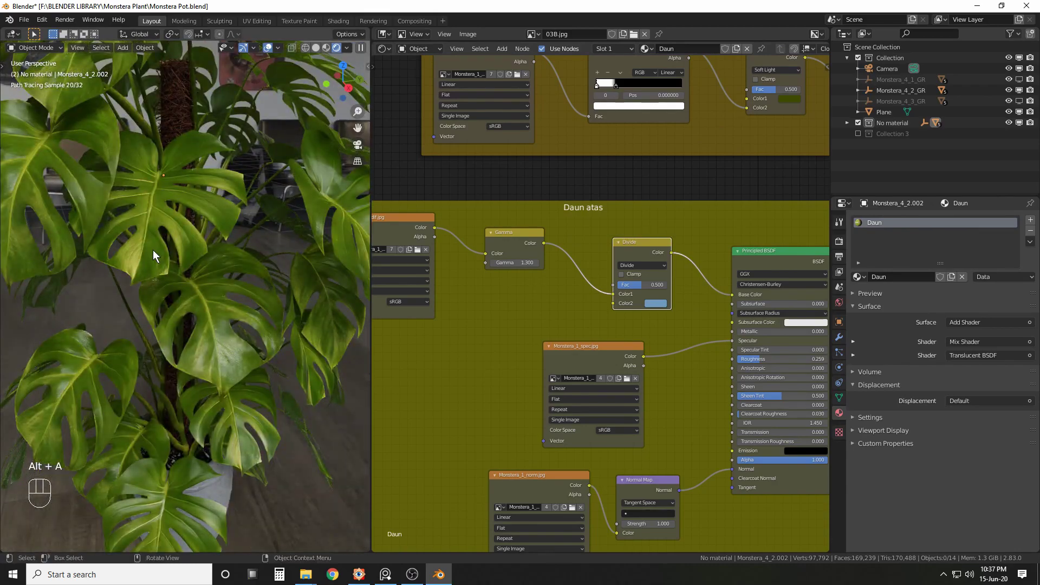
- Set the Divide node's Fac to 0.250 and compare both plants
mouse_move(642, 284)
mouse_down()
mouse_move(617, 285)
mouse_move(631, 285)
mouse_up()
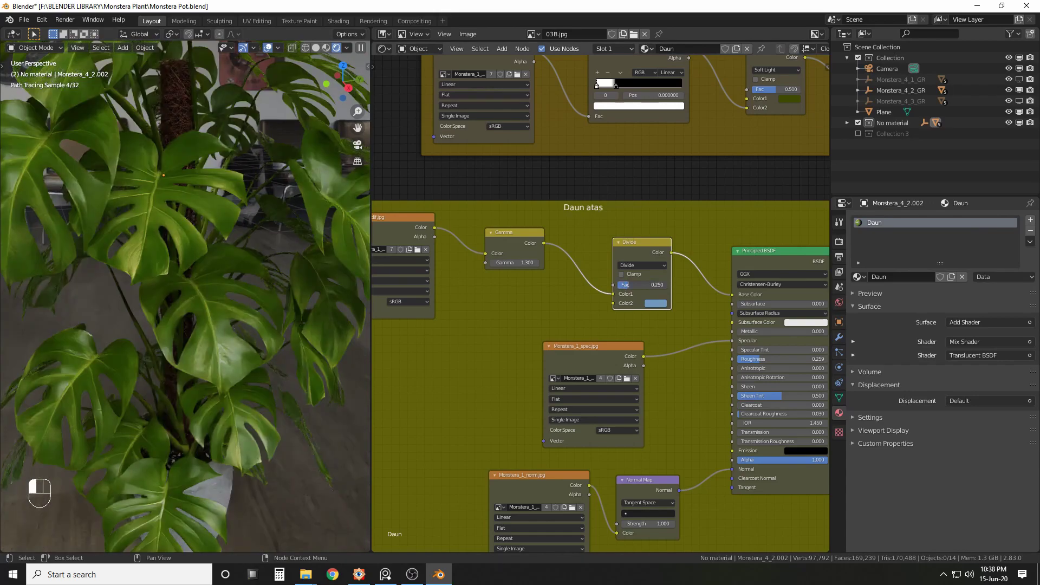
scroll(231, 246, down, 5)
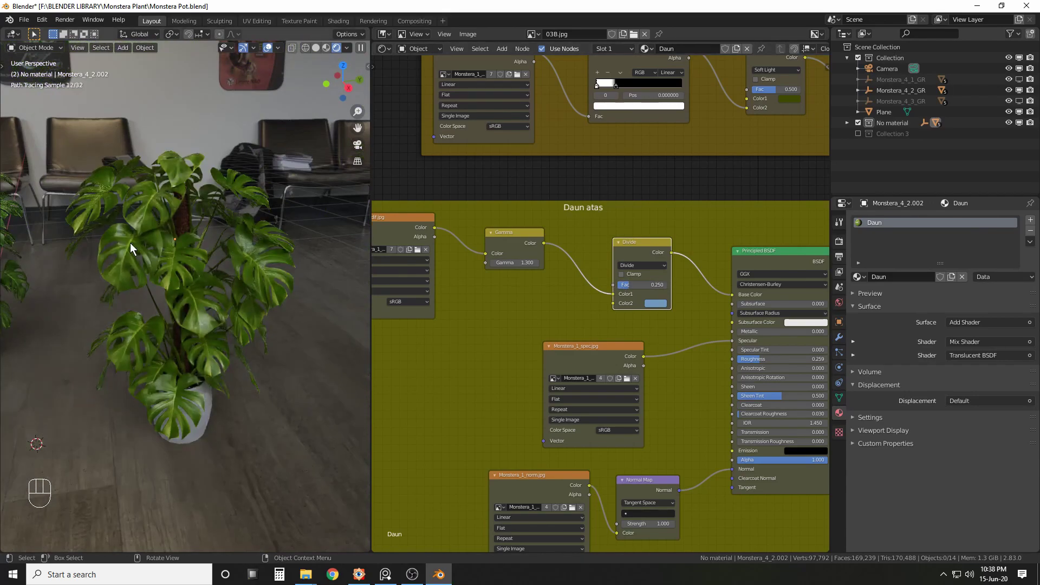
shift+middle_drag(130, 243, 249, 245)
- Try a Gamma of 1.500 in the Daun atas frame and check the leaves up close
click(519, 263)
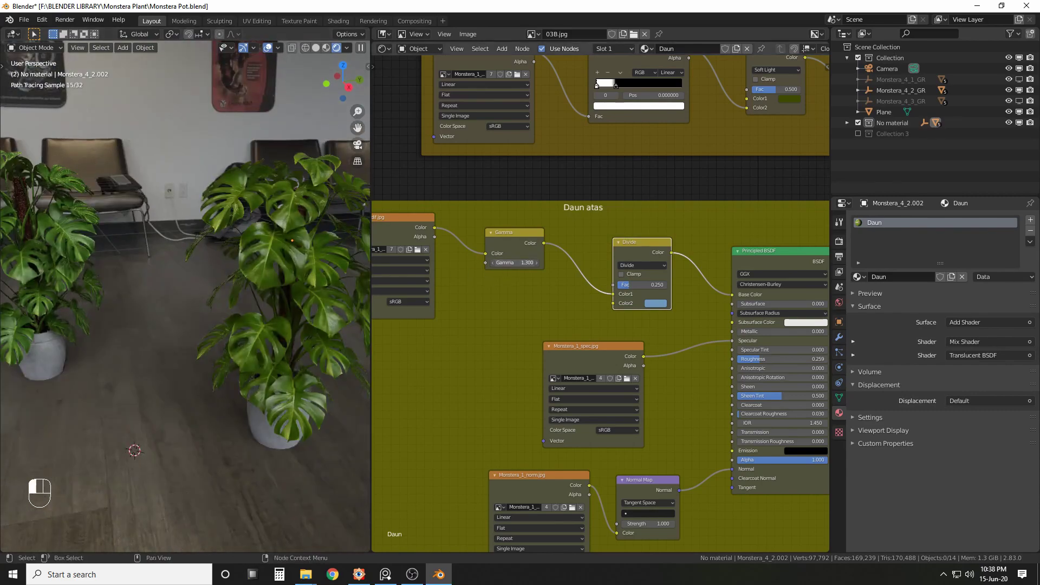
text(1)
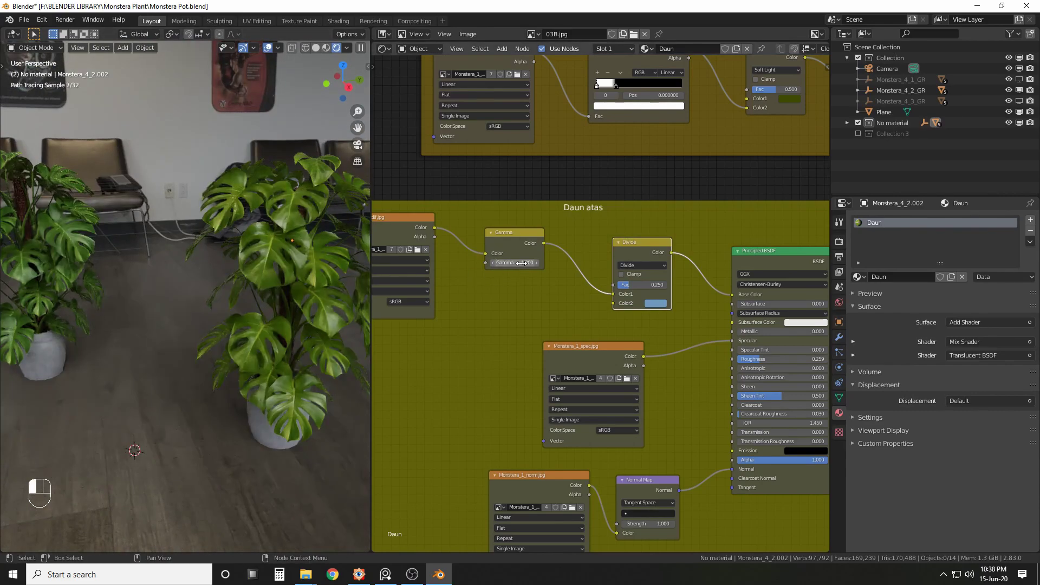
key(BackSpace)
key(BackSpace)
text(.5)
key(Return)
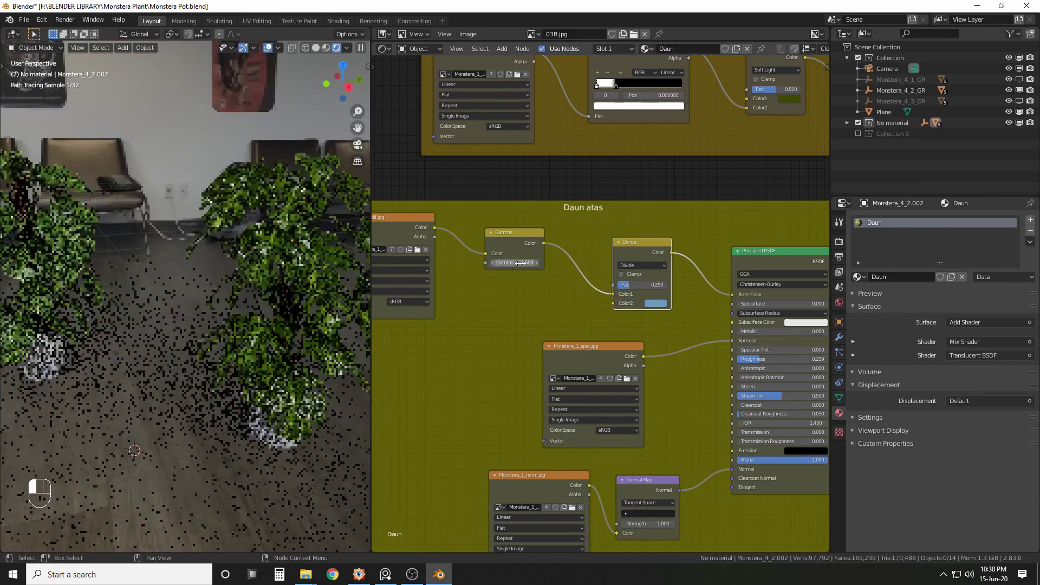
middle_drag(216, 262, 157, 262)
scroll(189, 268, up, 2)
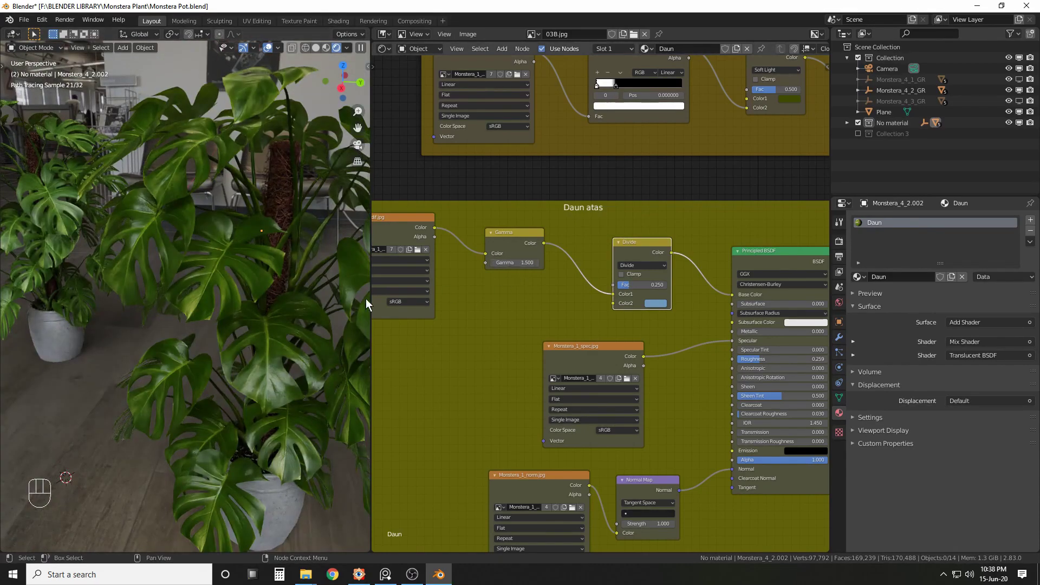
scroll(274, 311, up, 5)
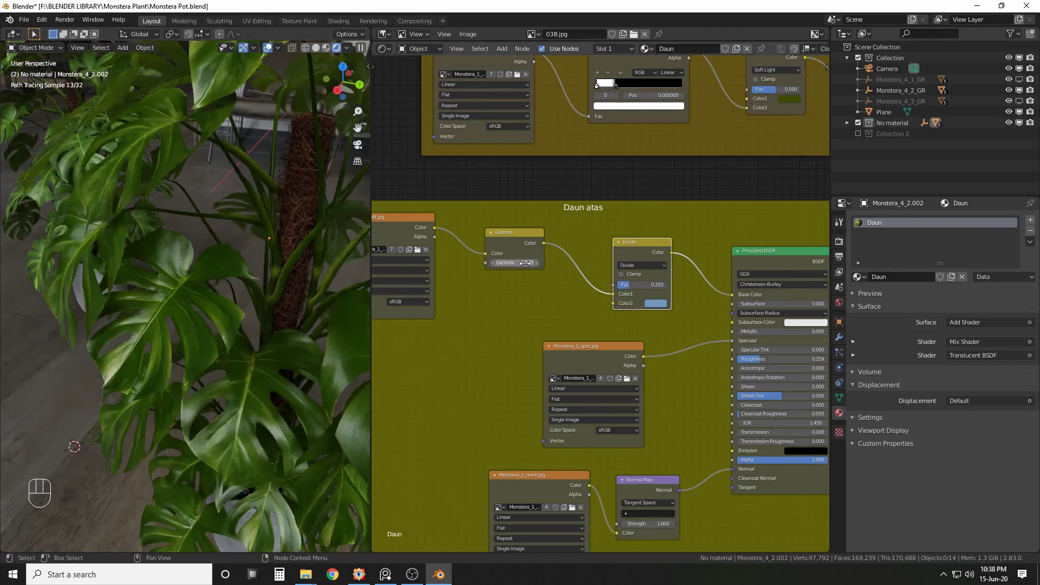
- Set the Gamma node to 1.300 and check the leaf color from several distances
drag(525, 263, 525, 264)
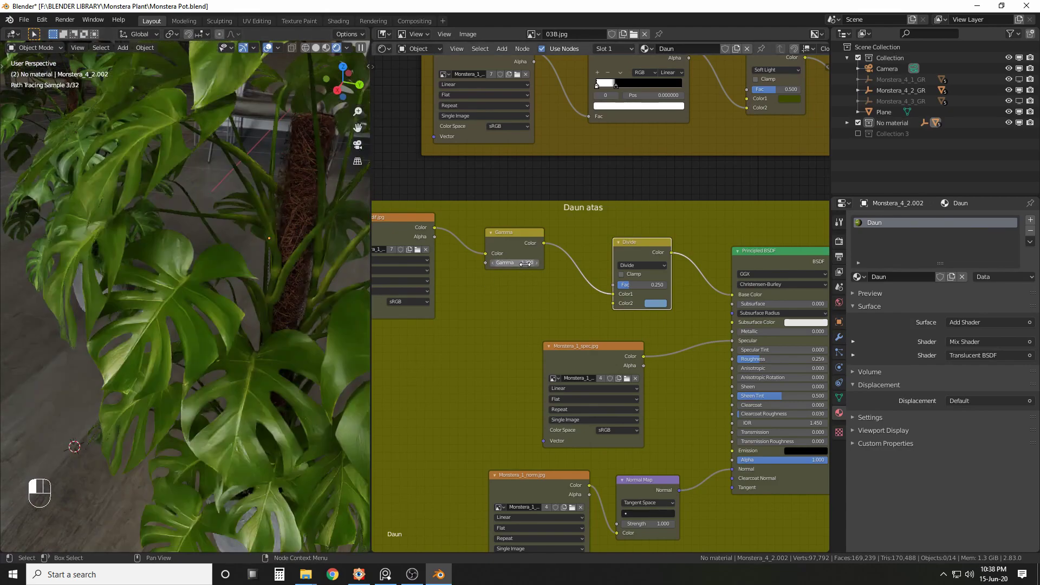
scroll(255, 265, down, 5)
mouse_move(255, 265)
middle_down()
mouse_move(115, 244)
mouse_move(251, 254)
middle_up()
scroll(175, 250, up, 4)
scroll(251, 254, down, 5)
middle_drag(179, 260, 200, 264)
- Switch the node editor to the World shader, assign the EasyHDR.002 world, and examine both plants in its lighting
click(426, 48)
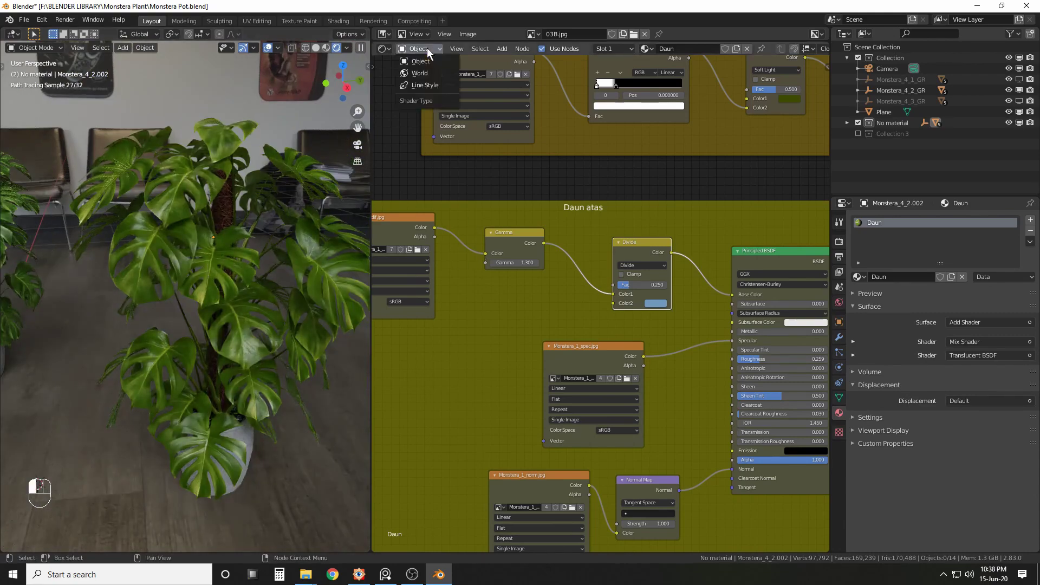
click(427, 65)
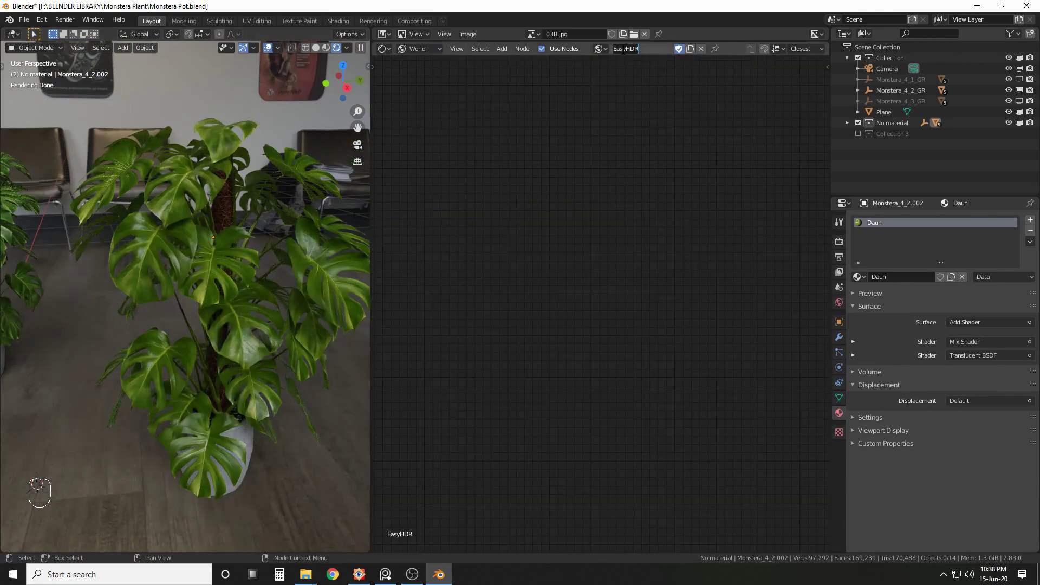
click(599, 48)
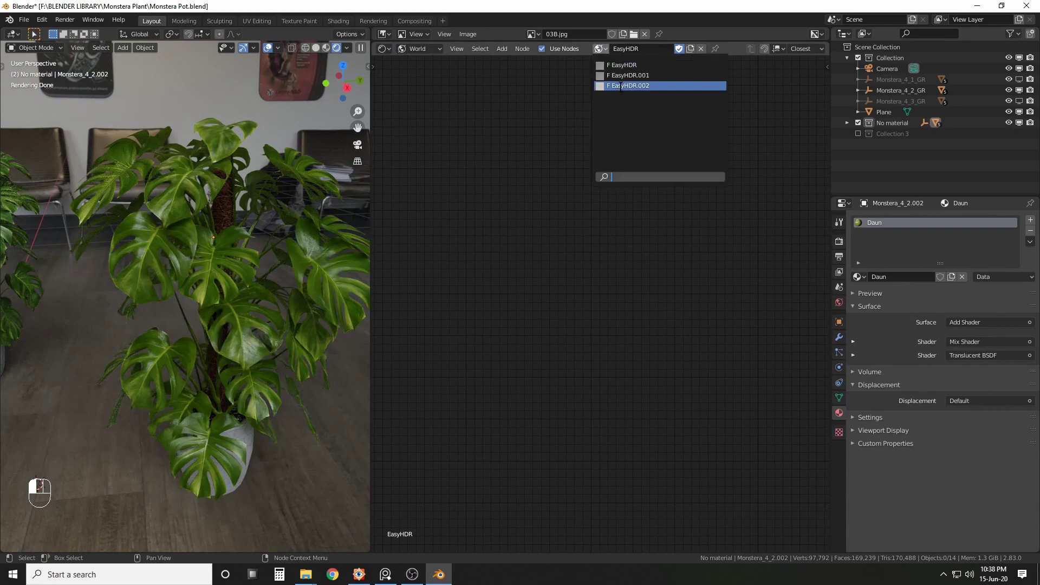
click(621, 86)
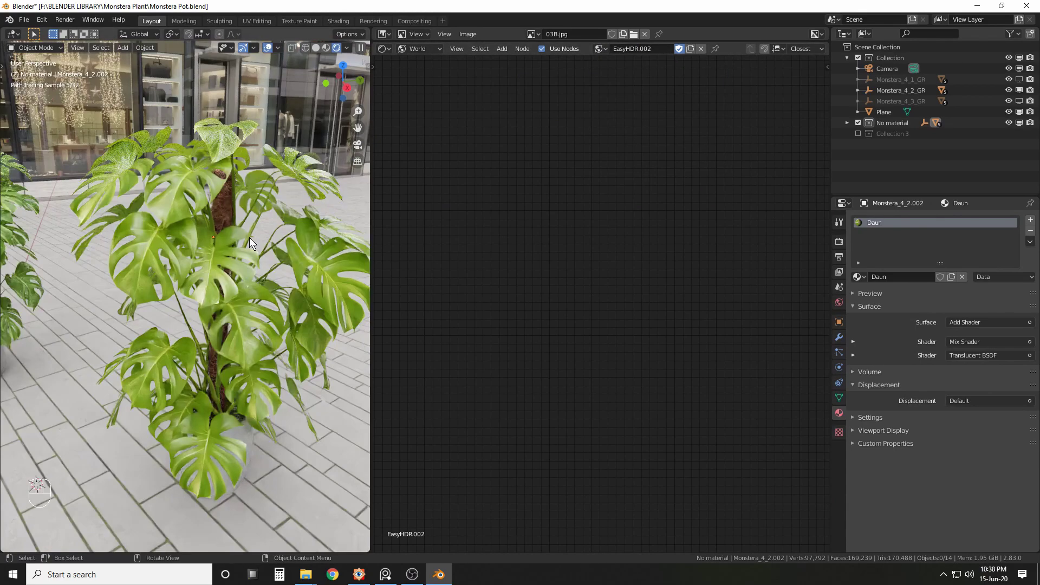
scroll(249, 237, down, 3)
middle_drag(248, 238, 111, 267)
scroll(137, 258, up, 4)
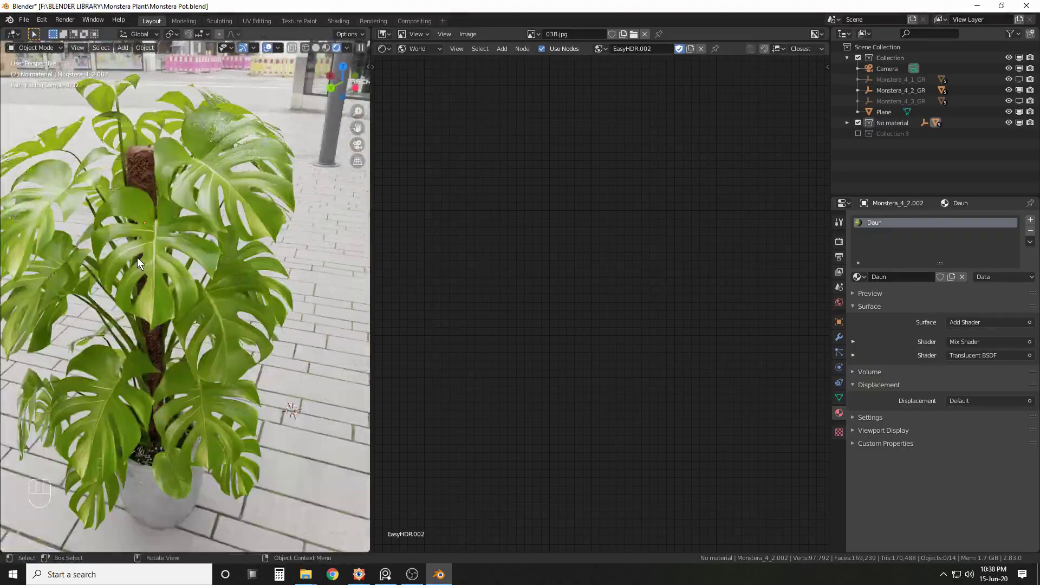
scroll(137, 258, down, 5)
middle_drag(242, 259, 171, 245)
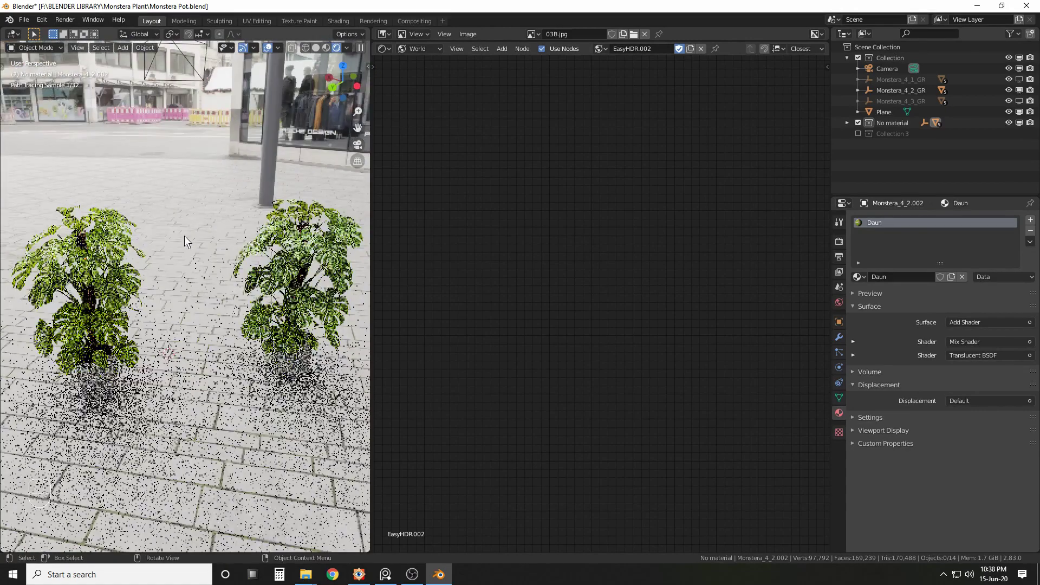
- Assign the EasyHDR.001 world and examine the leaves' translucency against the light up close
click(597, 48)
click(628, 76)
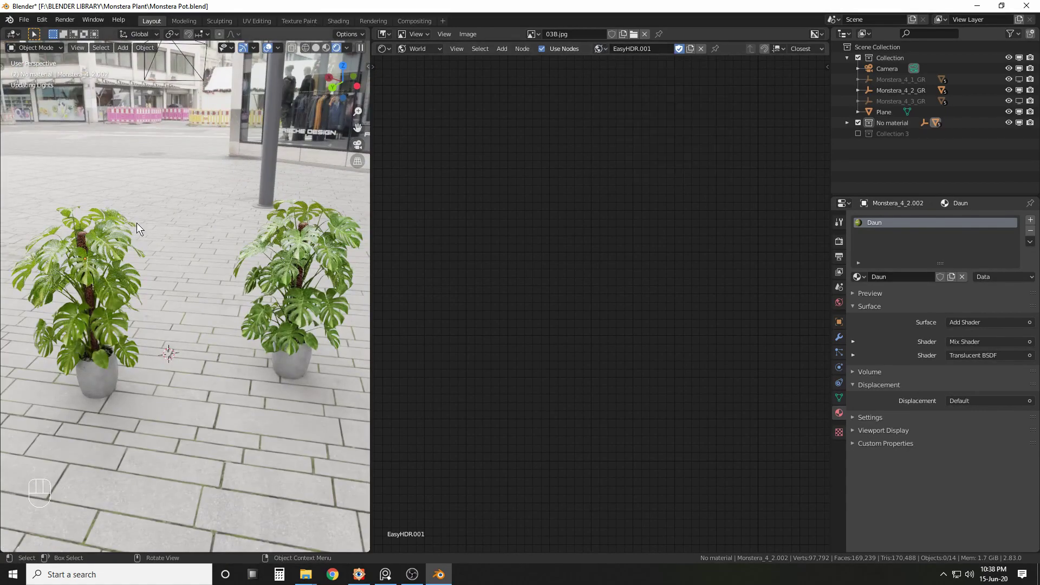
middle_drag(136, 223, 241, 230)
scroll(241, 231, up, 3)
shift+middle_drag(297, 143, 254, 187)
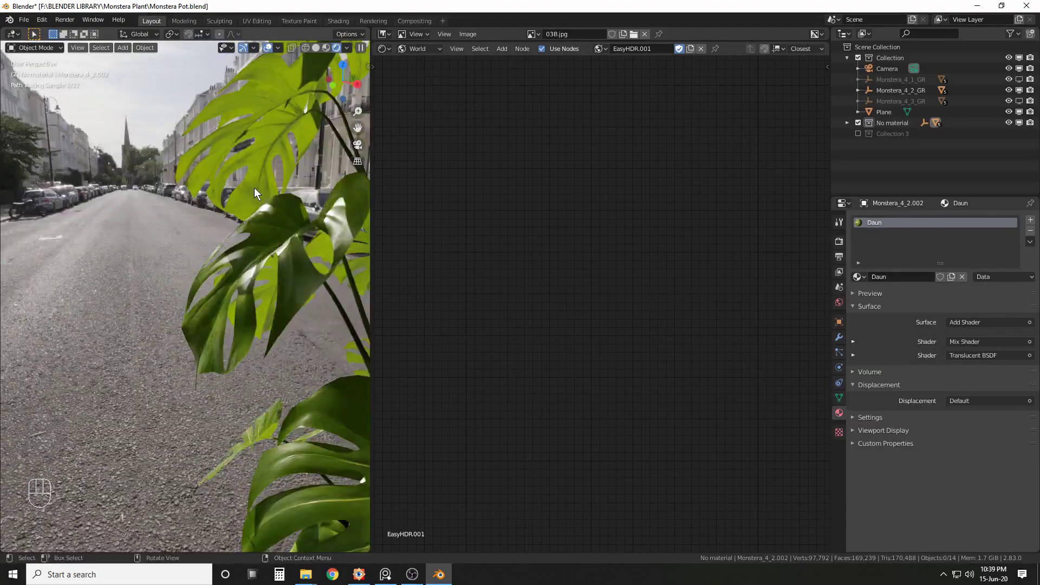
click(385, 574)
click(428, 4)
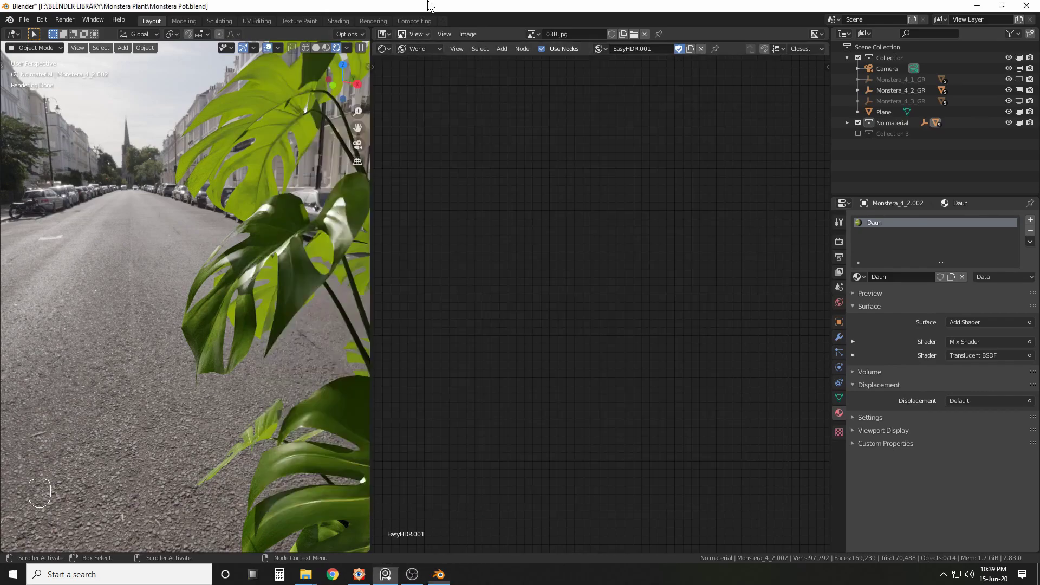
- Bring the whole plant into view, select its leaves, and return the node editor to the Object shader
scroll(251, 215, down, 1)
mouse_move(250, 216)
shift+middle_down()
mouse_move(174, 226)
mouse_move(198, 232)
mouse_move(267, 206)
shift+middle_up()
scroll(175, 226, down, 3)
click(290, 184)
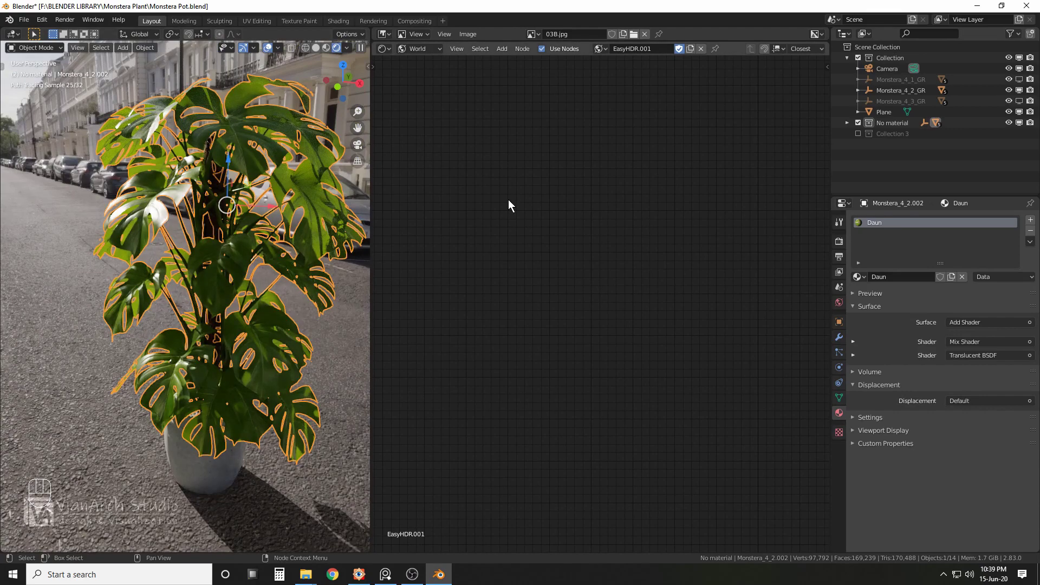
click(427, 49)
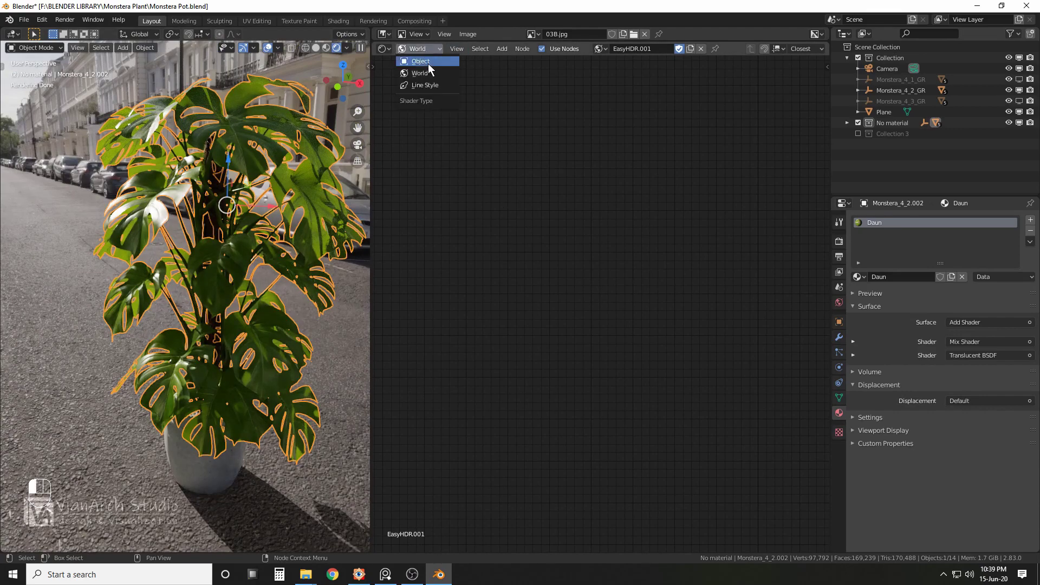
click(428, 62)
- Line up the Monstera_1_spec.jpg texture node above the normal texture node in the Daun atas frame and deselect the leaves
middle_drag(585, 272, 551, 270)
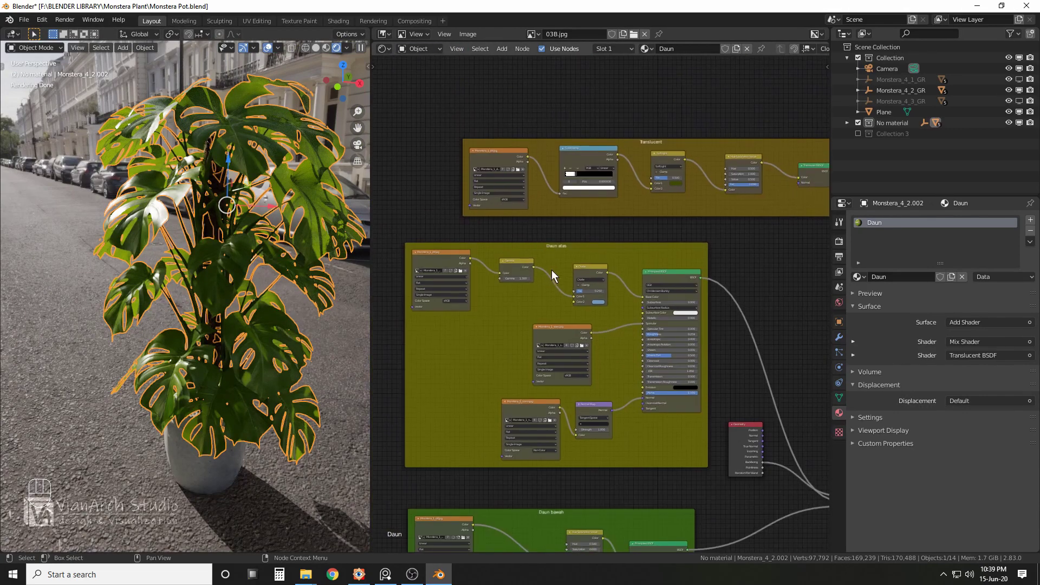
scroll(547, 321, up, 3)
mouse_move(530, 325)
mouse_down()
mouse_move(511, 325)
mouse_move(521, 321)
mouse_up()
key(alt+a)
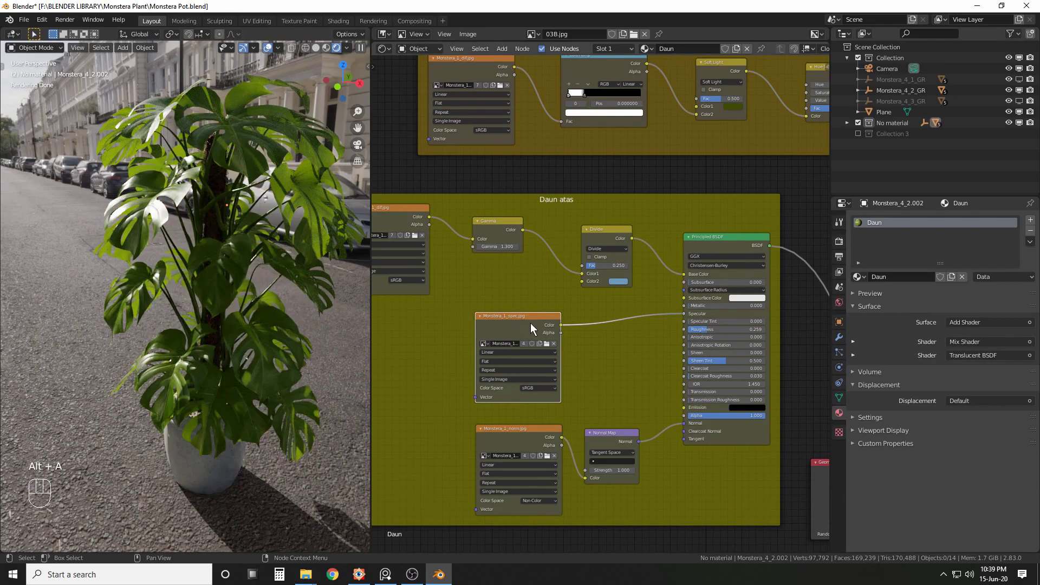
- Move the Translucent frame so it lines up above the Daun atas frame, and deselect it
scroll(535, 325, down, 4)
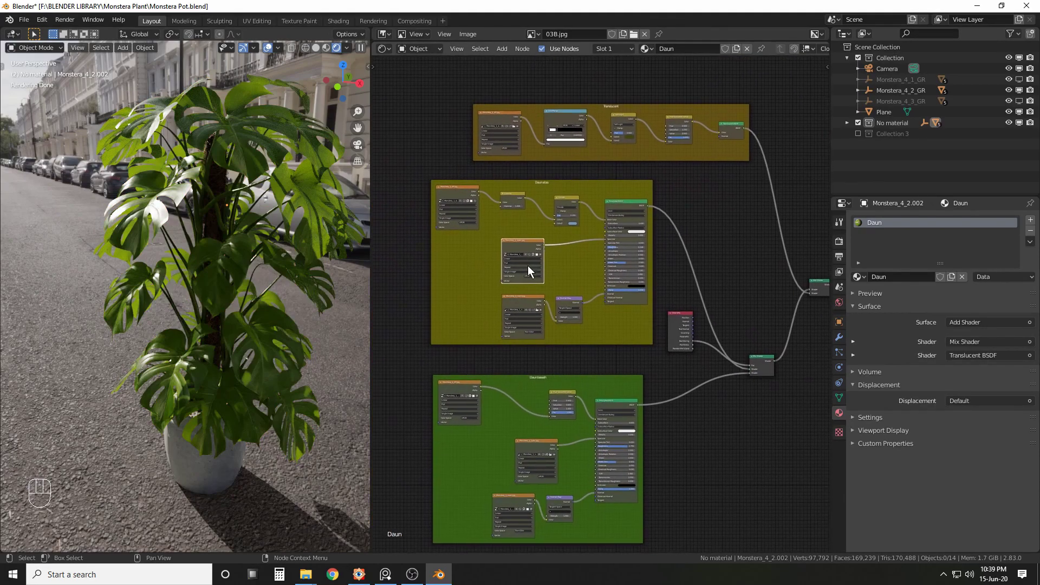
middle_drag(702, 241, 668, 225)
mouse_move(261, 227)
middle_down()
mouse_move(278, 231)
mouse_move(268, 233)
middle_up()
drag(682, 131, 643, 131)
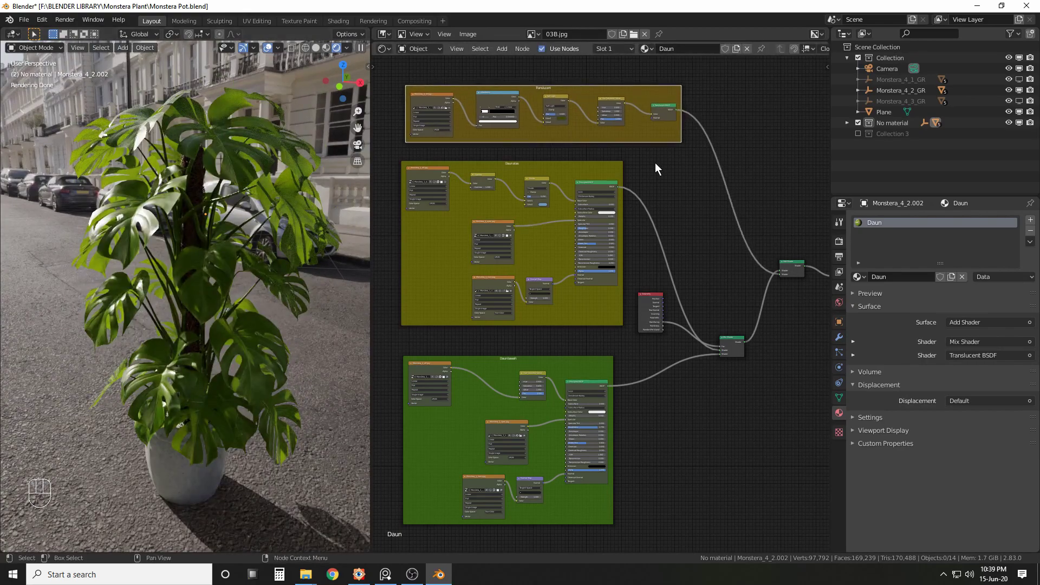
click(657, 164)
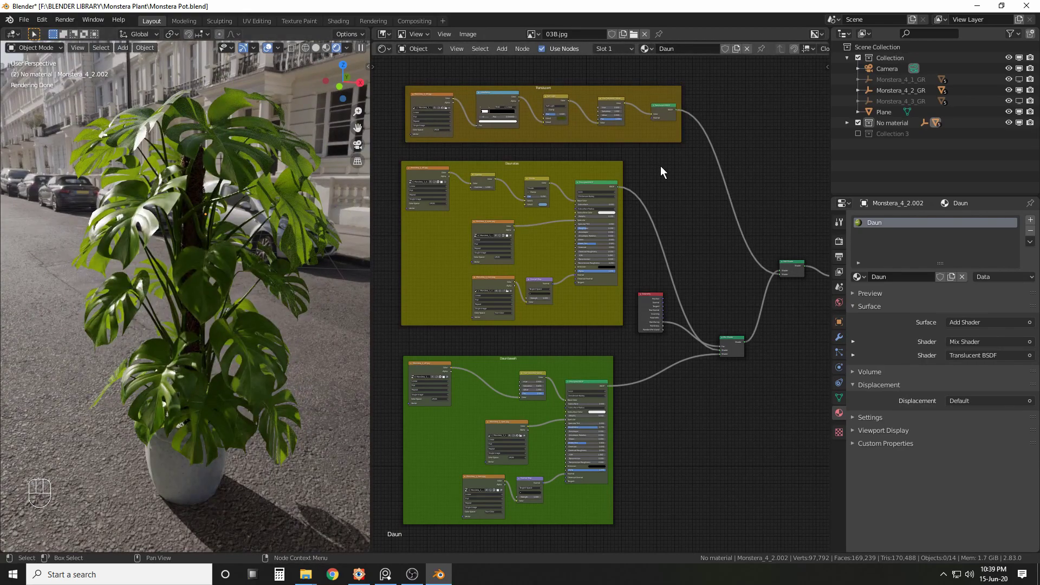